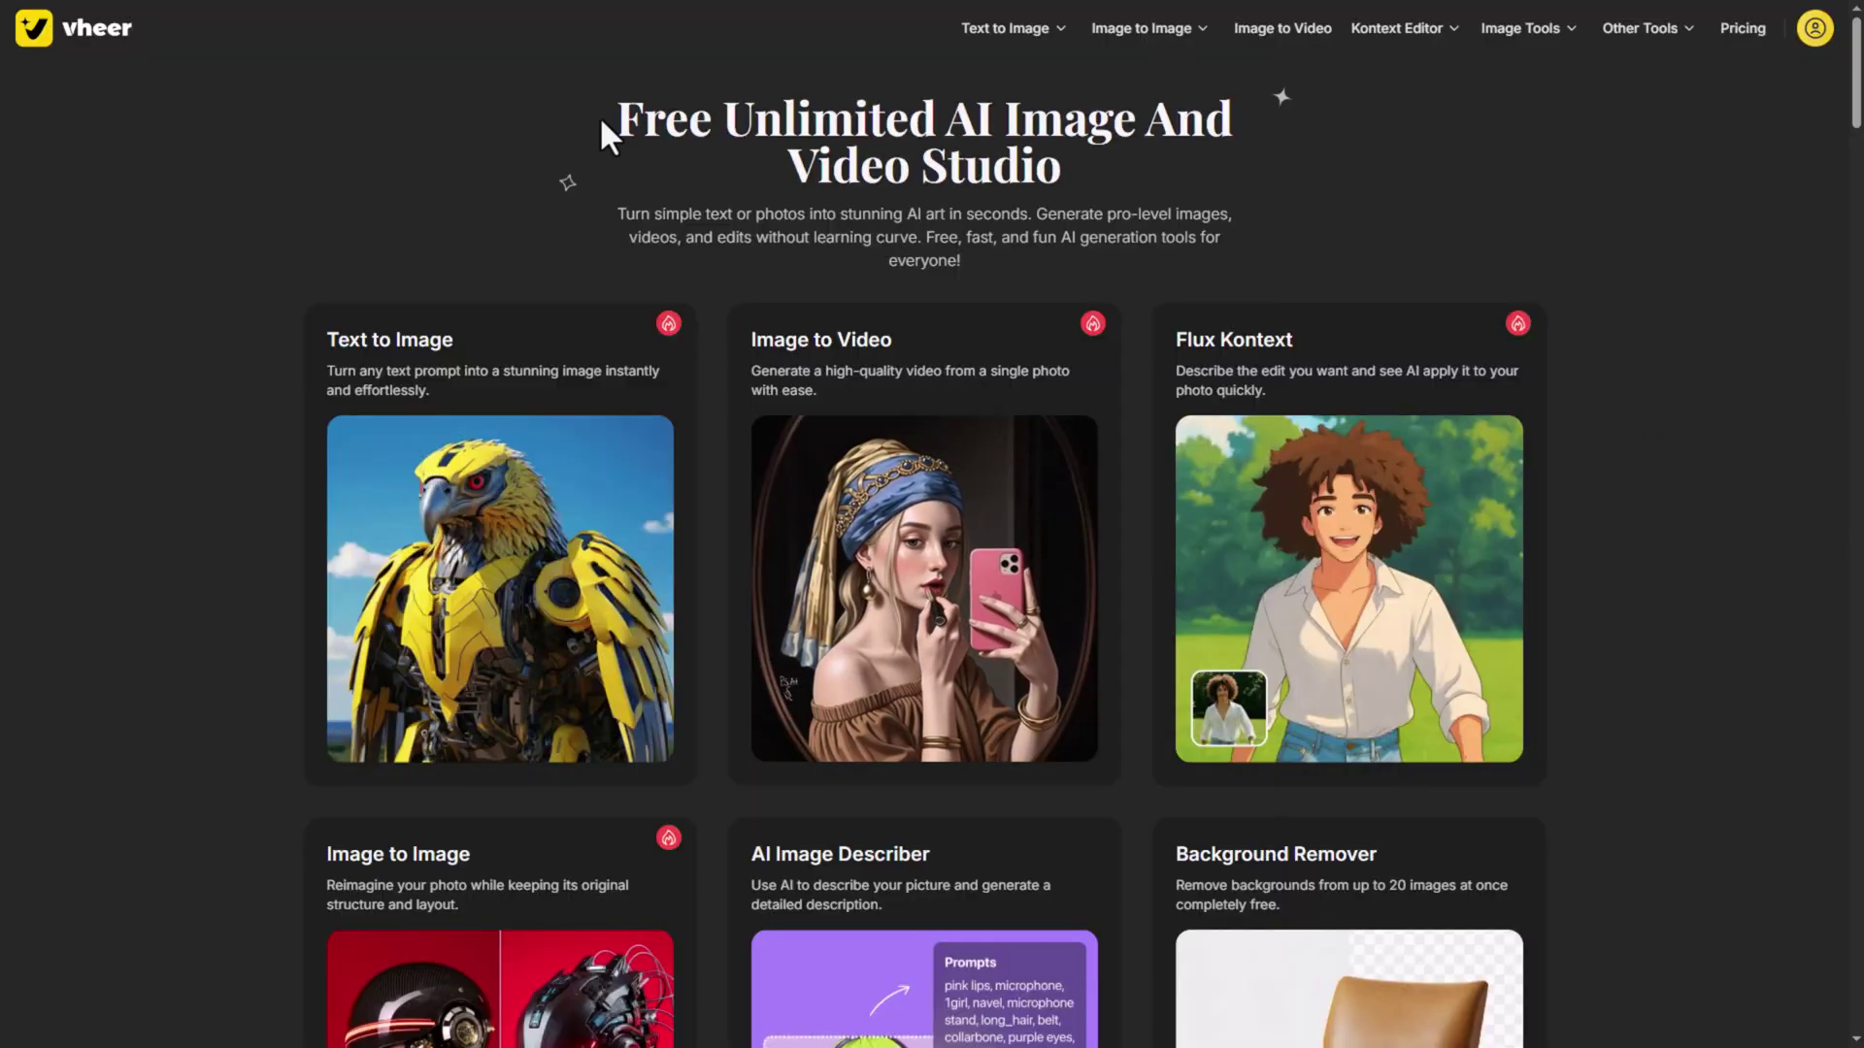
Highlight the studio's main heading and the start of its subtitle on the Vheer home page
{"action": "left_click_drag", "start_coordinate": [602, 123], "coordinate": [1124, 171]}
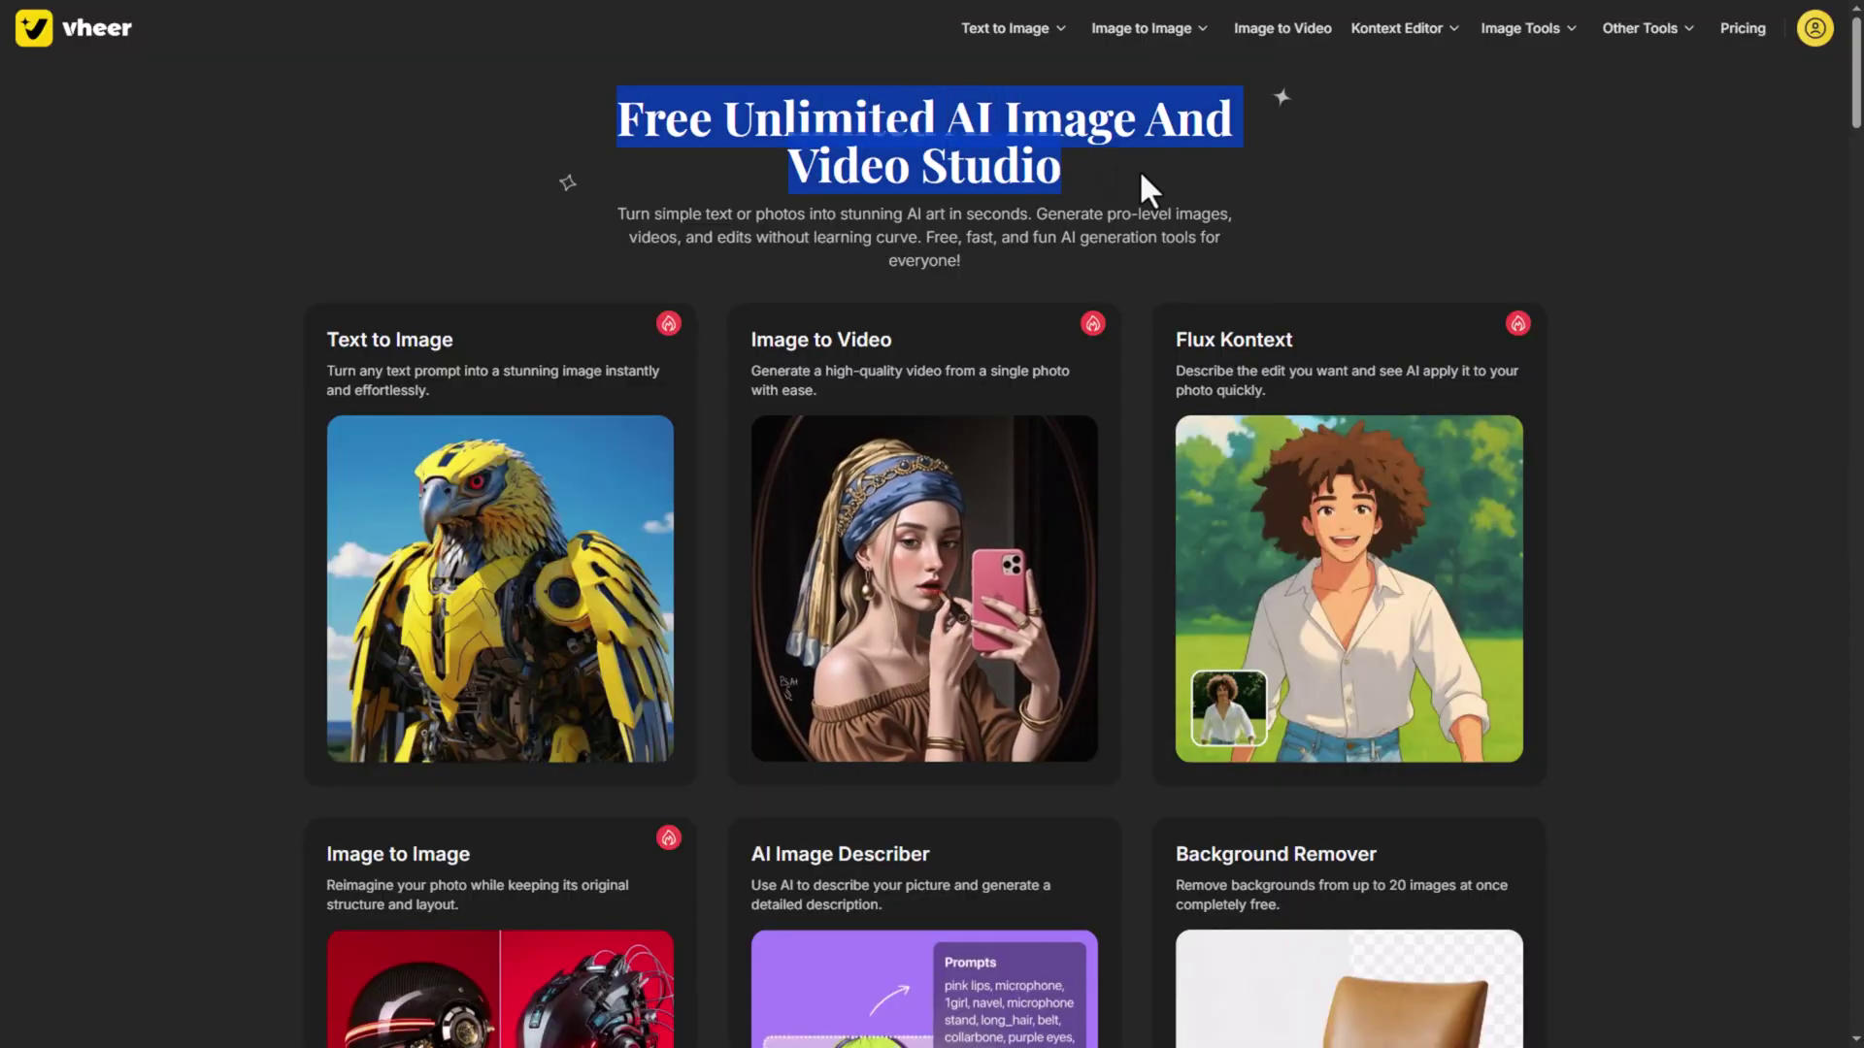
{"action": "left_click", "coordinate": [1131, 184]}
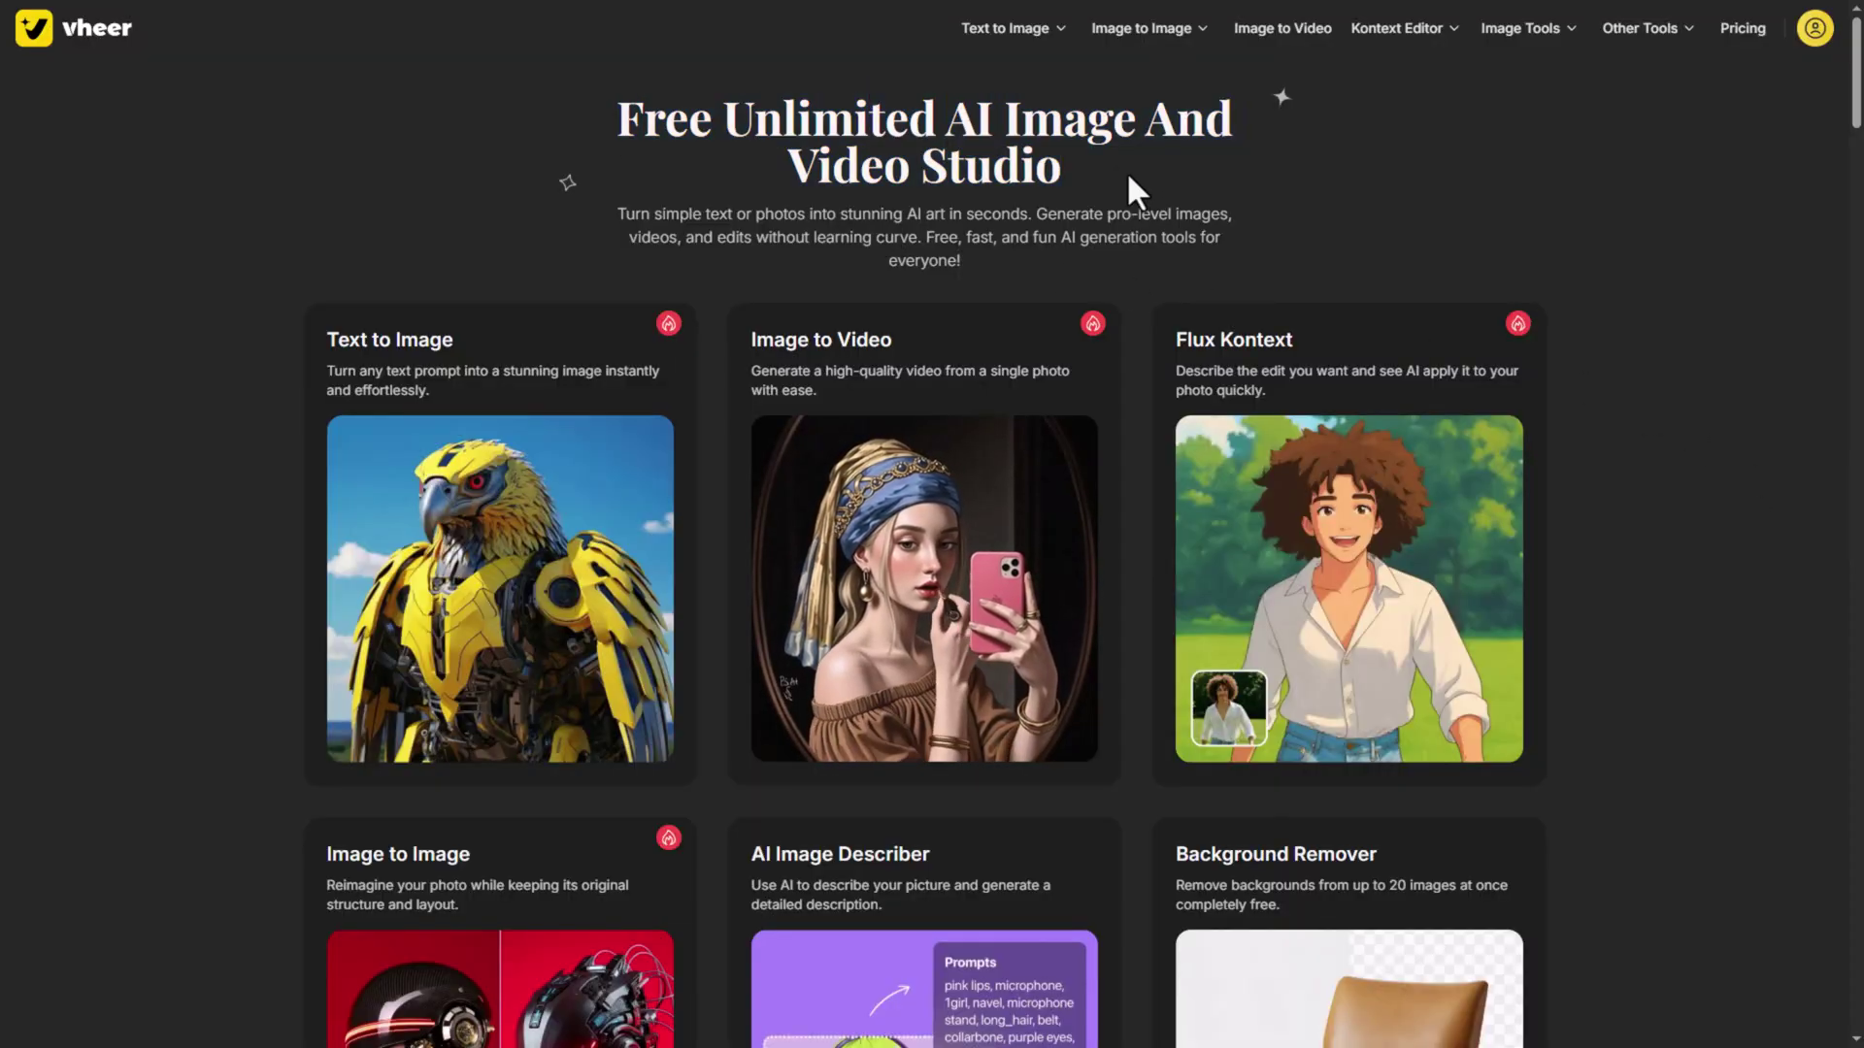
{"action": "left_click_drag", "start_coordinate": [615, 215], "coordinate": [745, 215]}
{"action": "left_click", "coordinate": [1126, 269]}
Browse the tool cards, then go to Text to Image from the top navigation
{"action": "mouse_move", "coordinate": [1073, 674]}
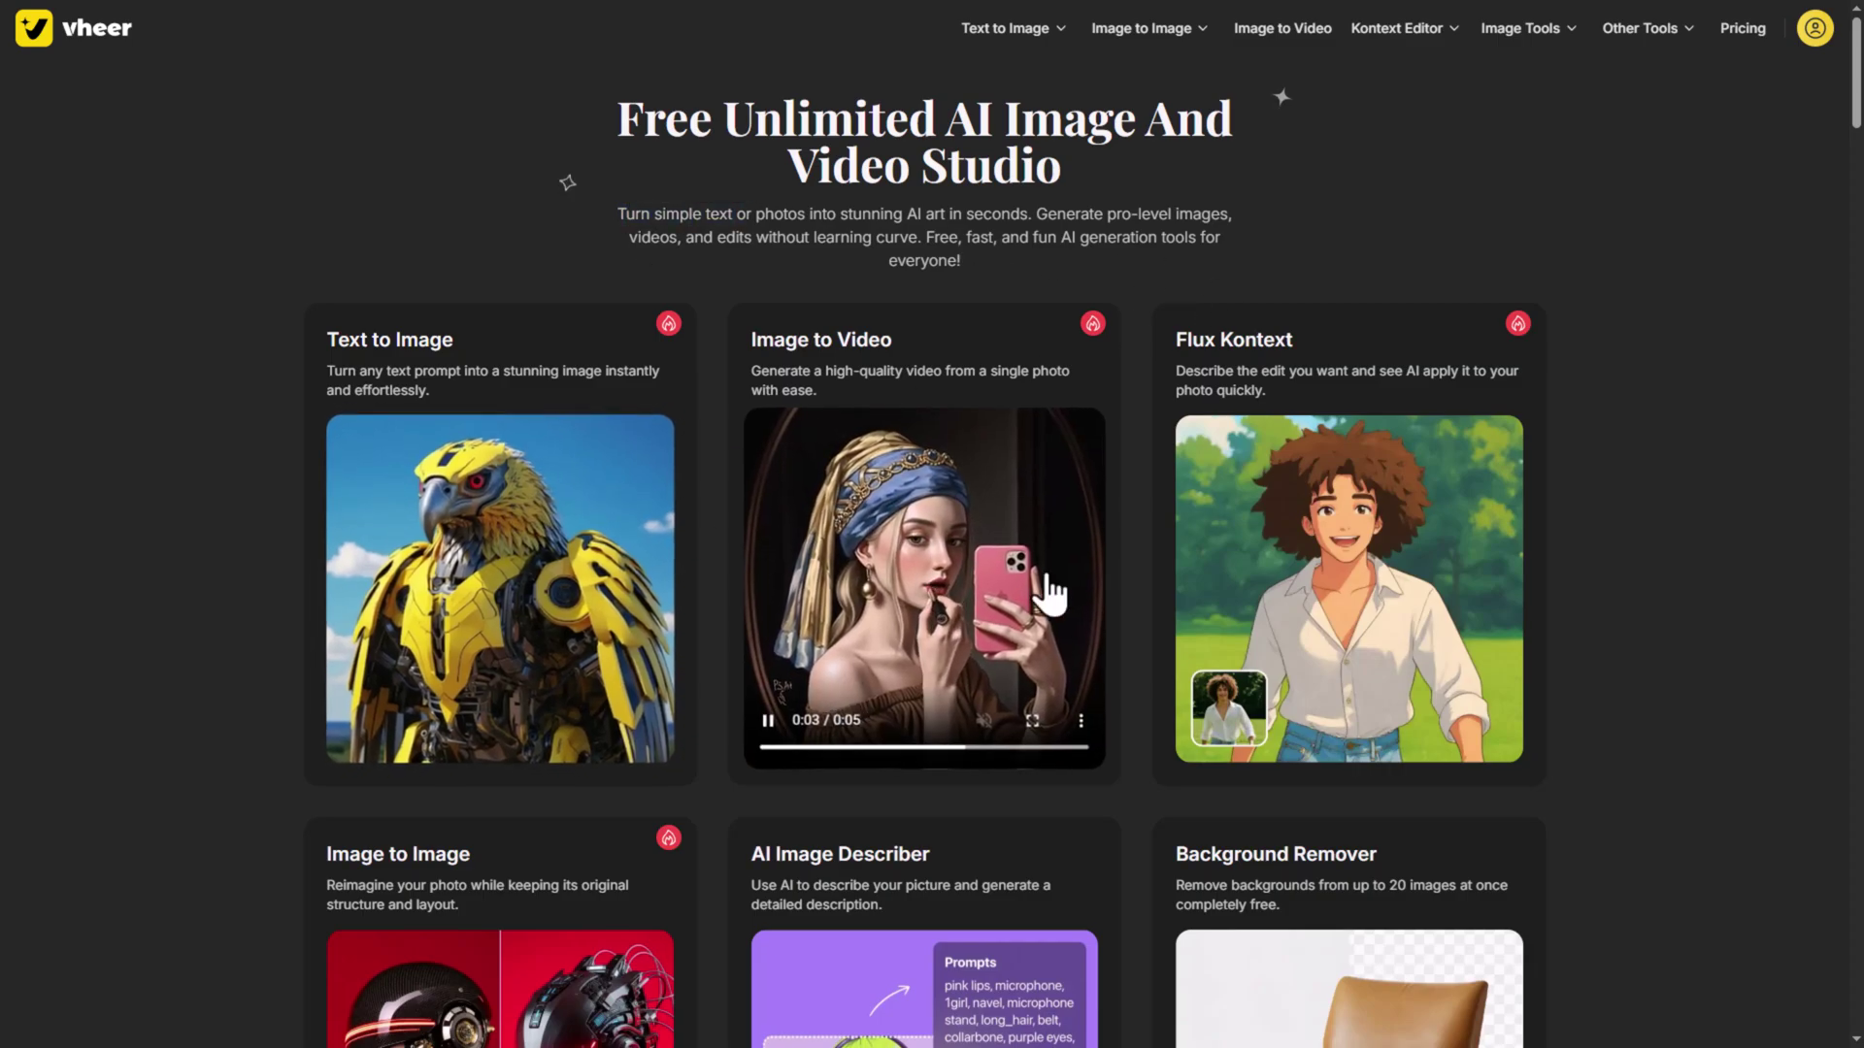
{"action": "scroll", "coordinate": [1336, 654], "scroll_direction": "down", "scroll_amount": 3}
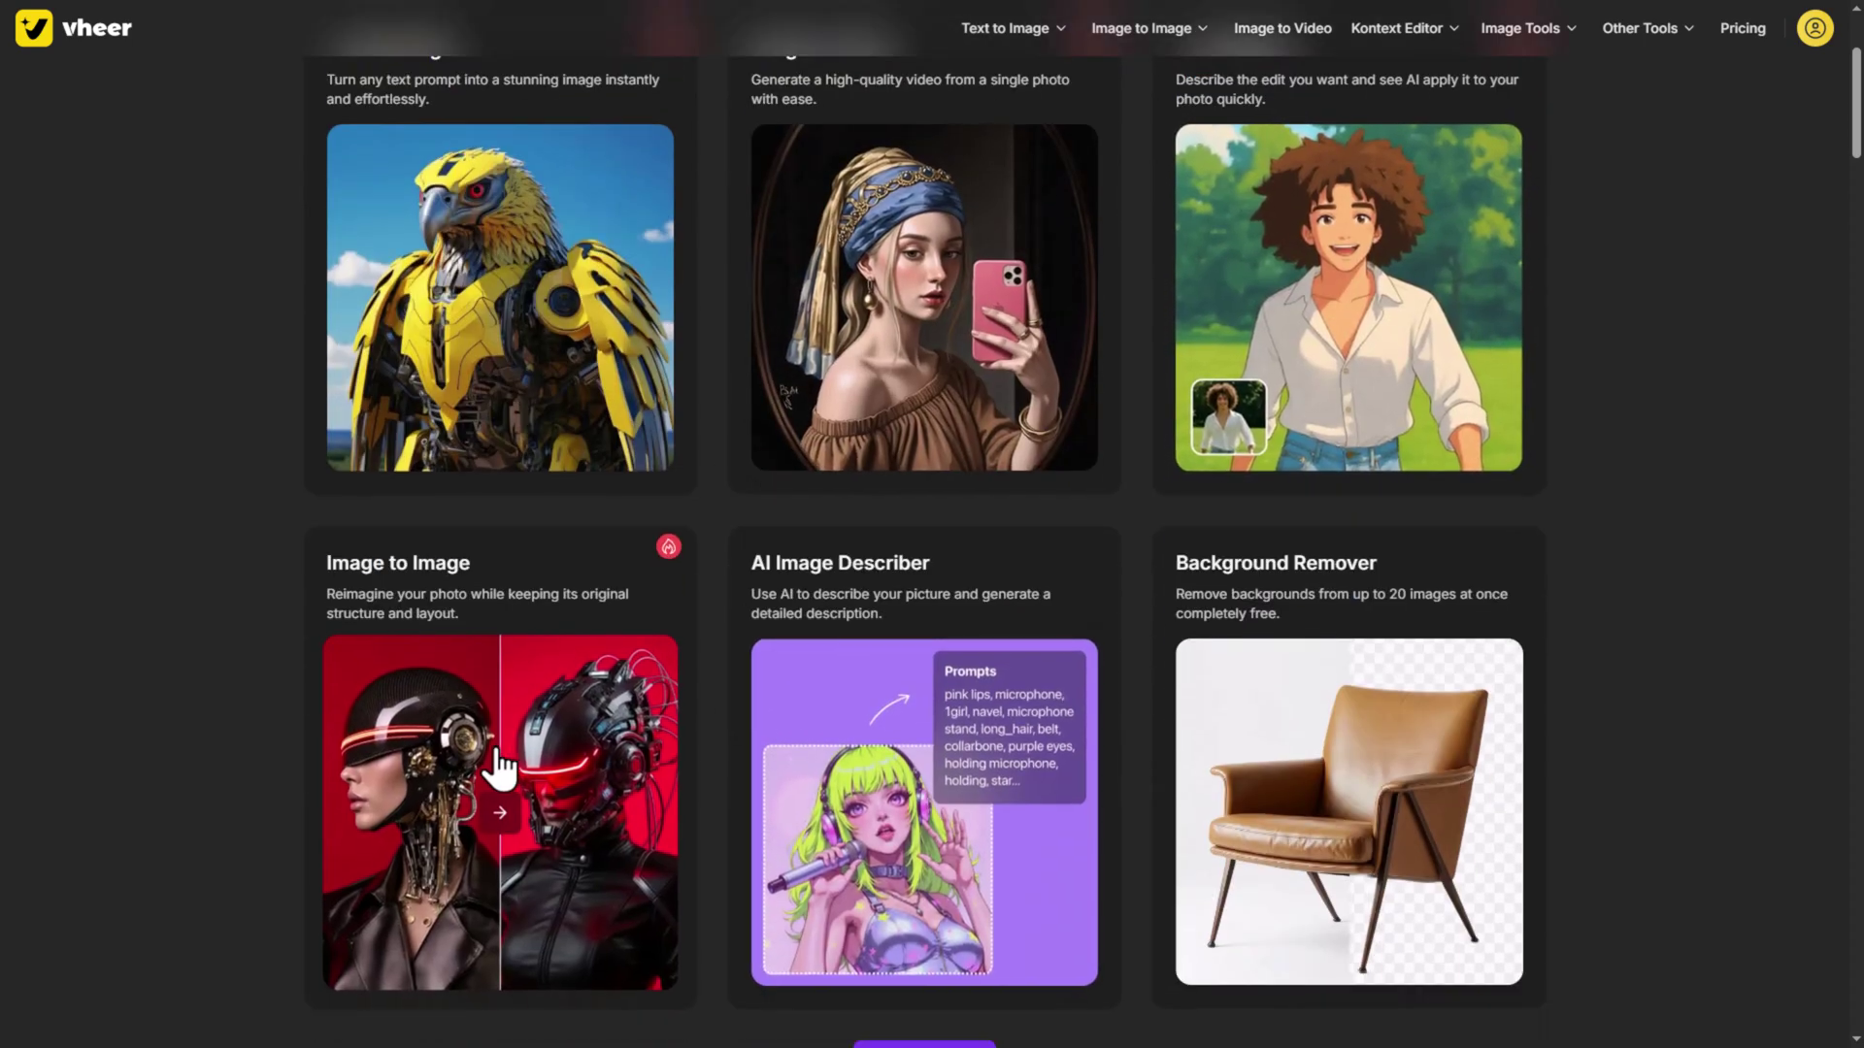
{"action": "scroll", "coordinate": [737, 777], "scroll_direction": "down", "scroll_amount": 2}
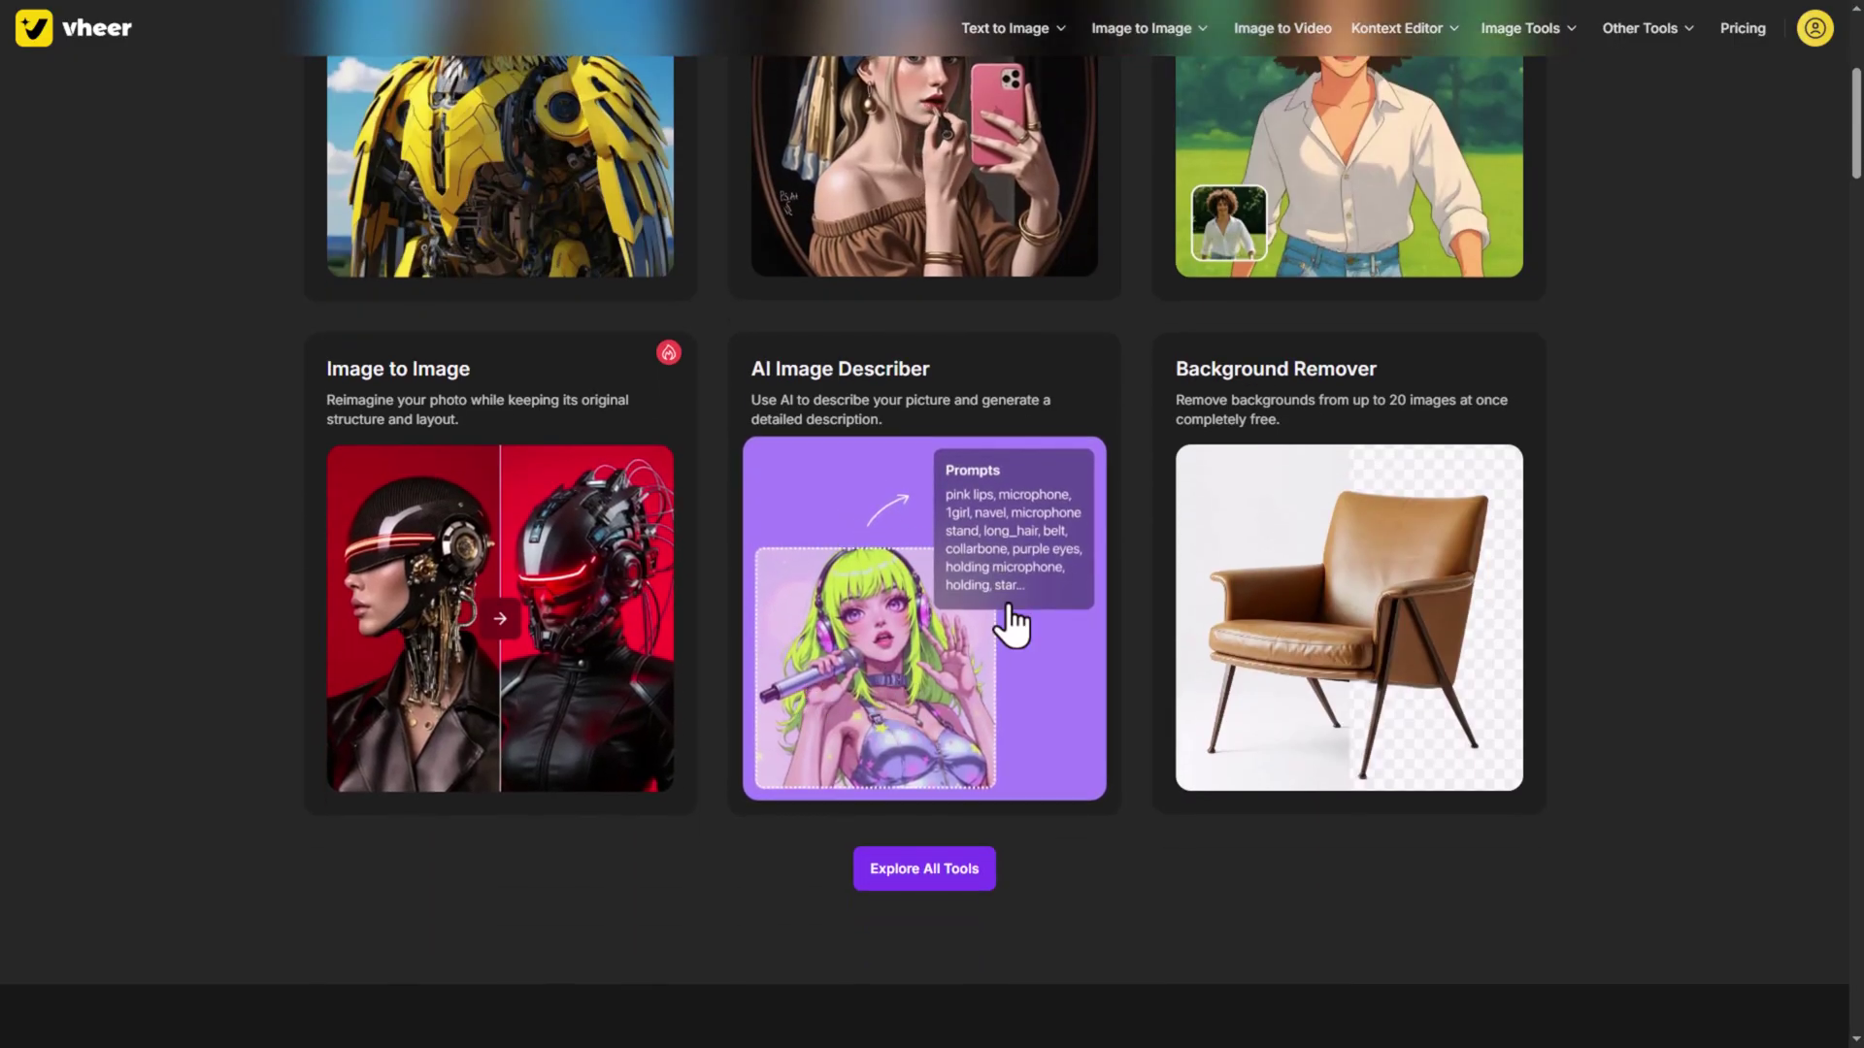
{"action": "scroll", "coordinate": [1407, 650], "scroll_direction": "up", "scroll_amount": 5}
{"action": "mouse_move", "coordinate": [1651, 29]}
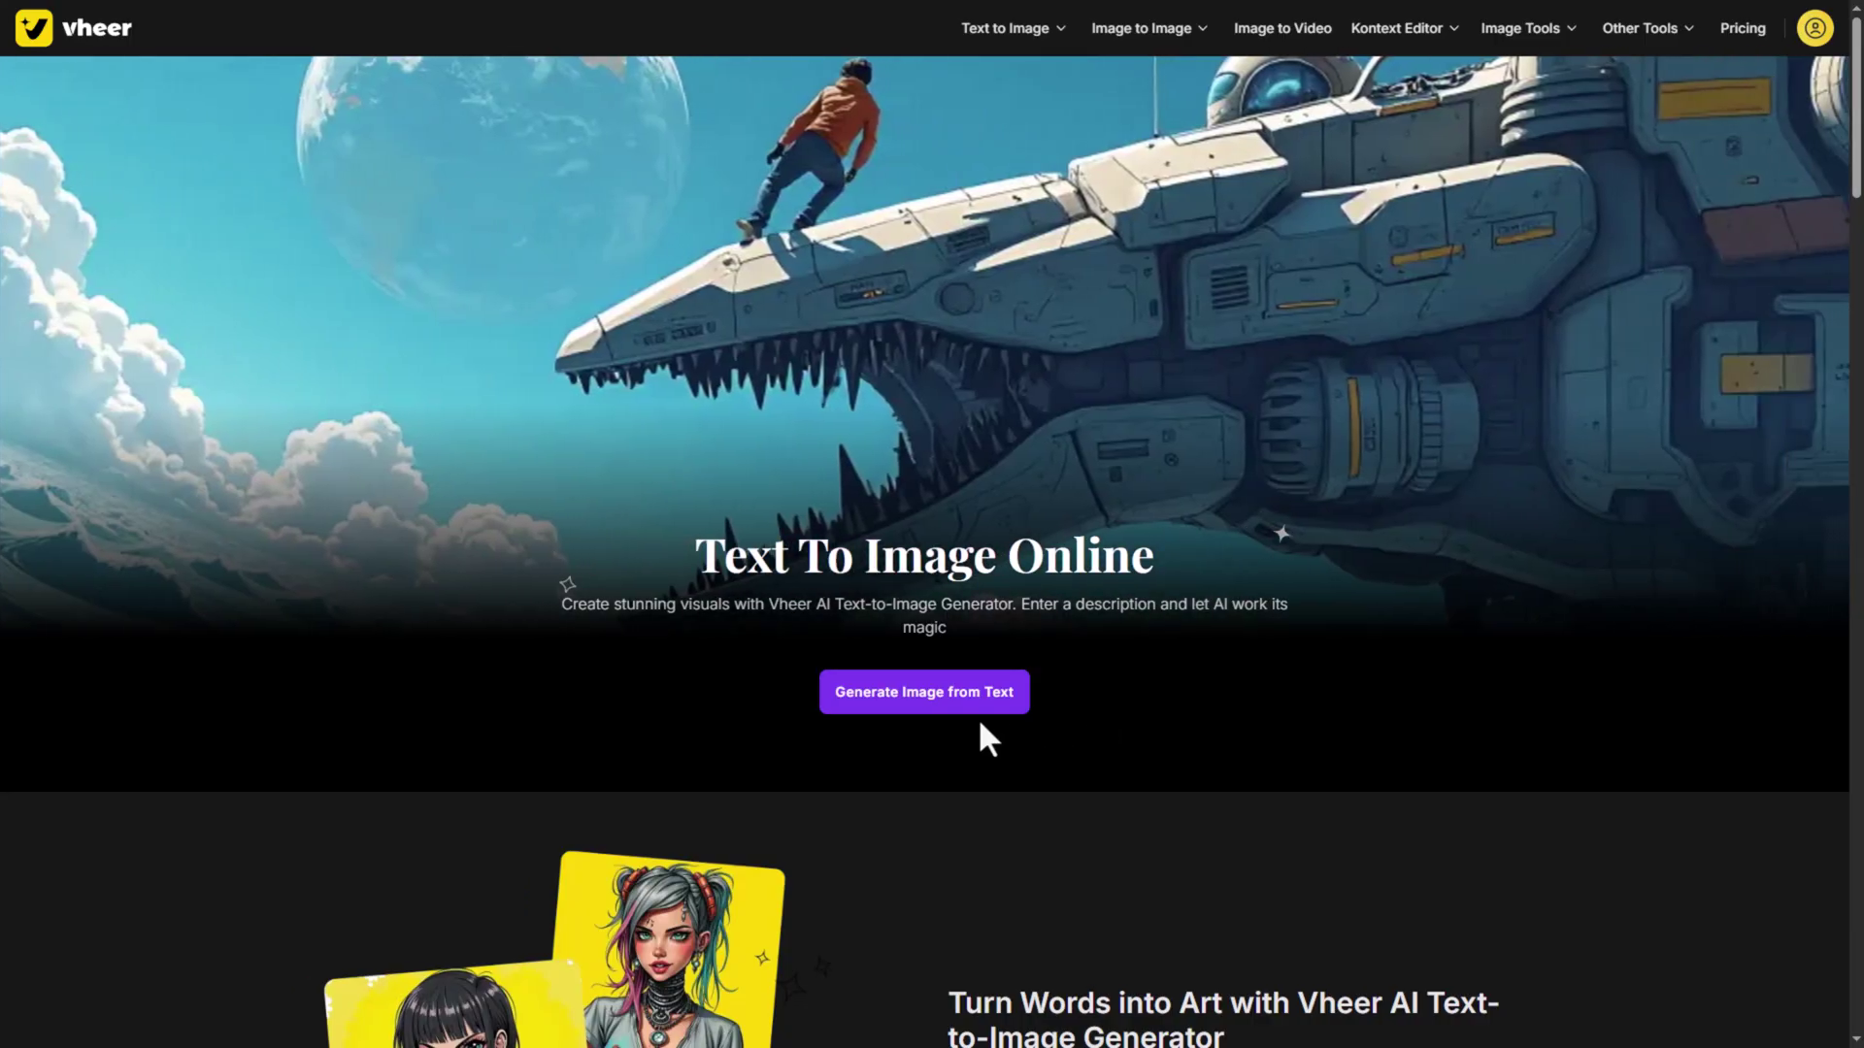
Paste the cloaked woman forest prompt into the text-to-image generator and select Max Model
{"action": "left_click", "coordinate": [987, 719]}
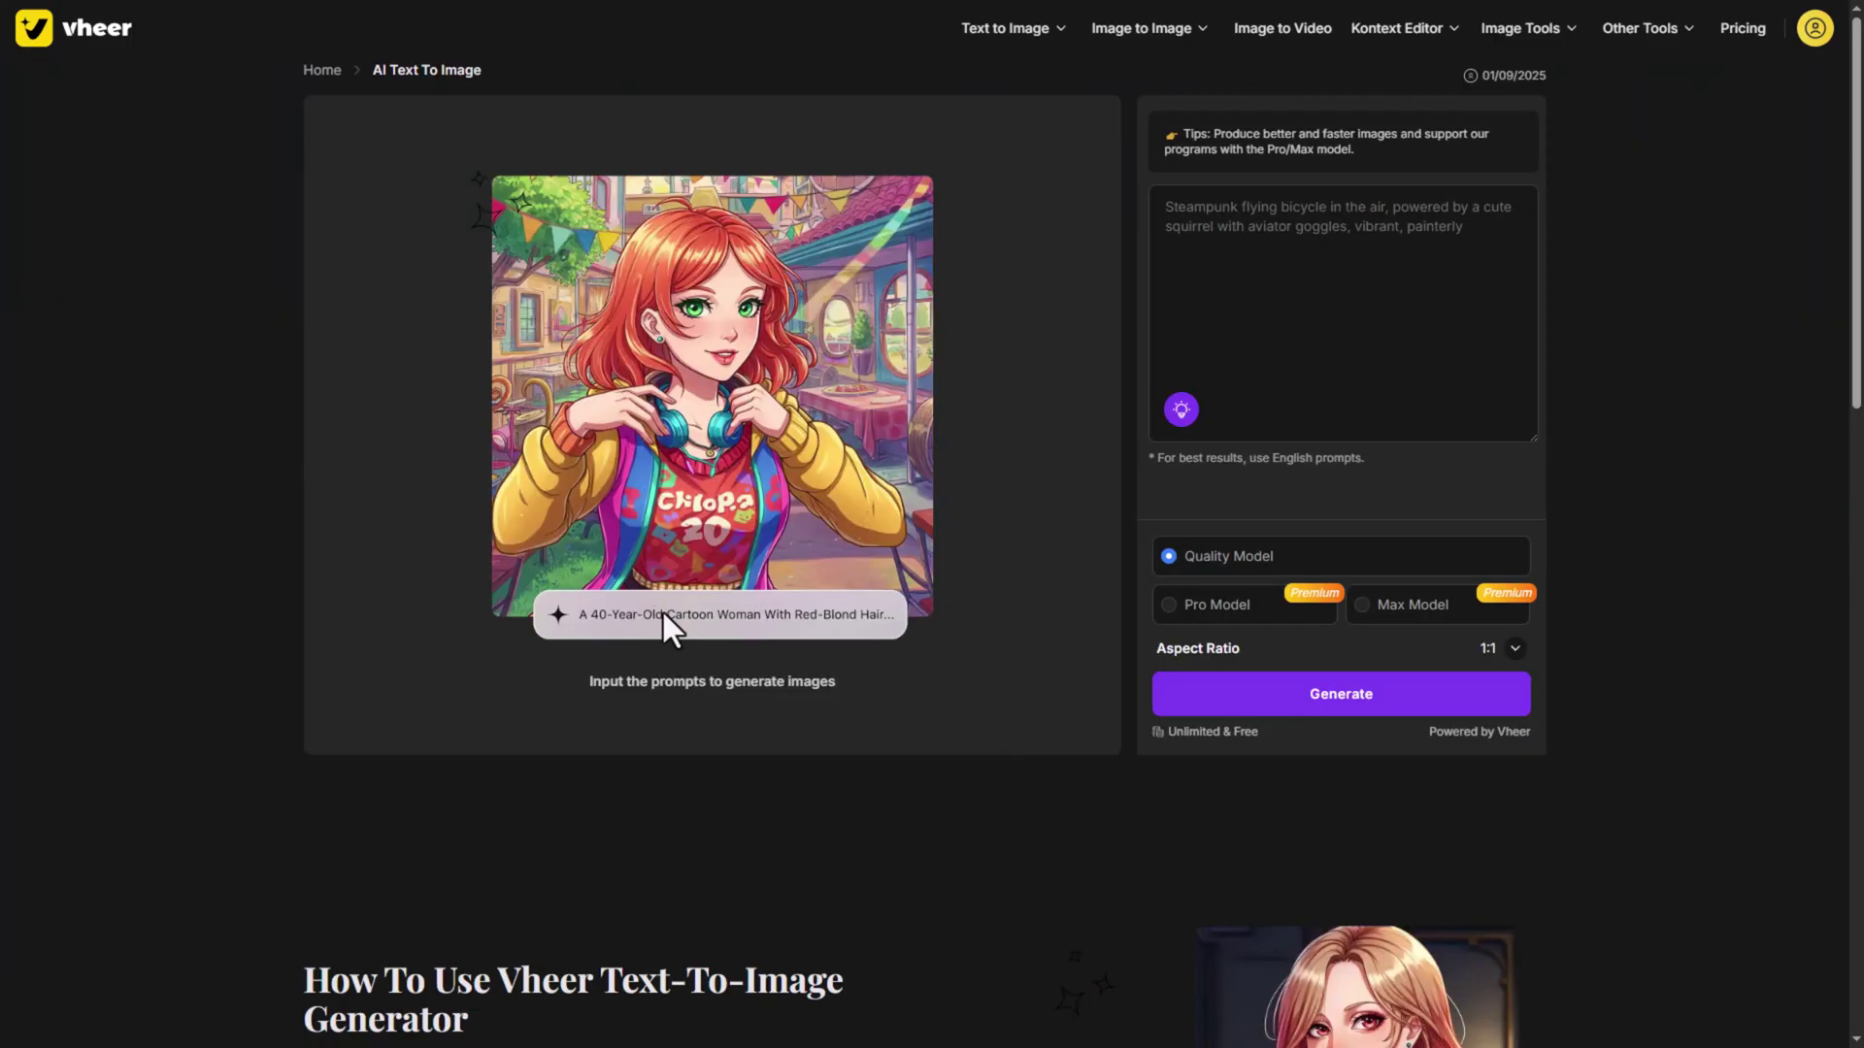
{"action": "left_click", "coordinate": [1211, 279]}
{"action": "type", "text": "A mysterious woman in a dark green cloak walking through an ancient forest filled with glowing fireflies, mist curling between twisted roots, sunlight filtering through tall trees, ethereal fantasy lighting, cinematic composition, ultra-realistic 8K detail, soft magical glow, enchanted mood. --ar 16:9 --style cinematic --v 5 --q 2"}
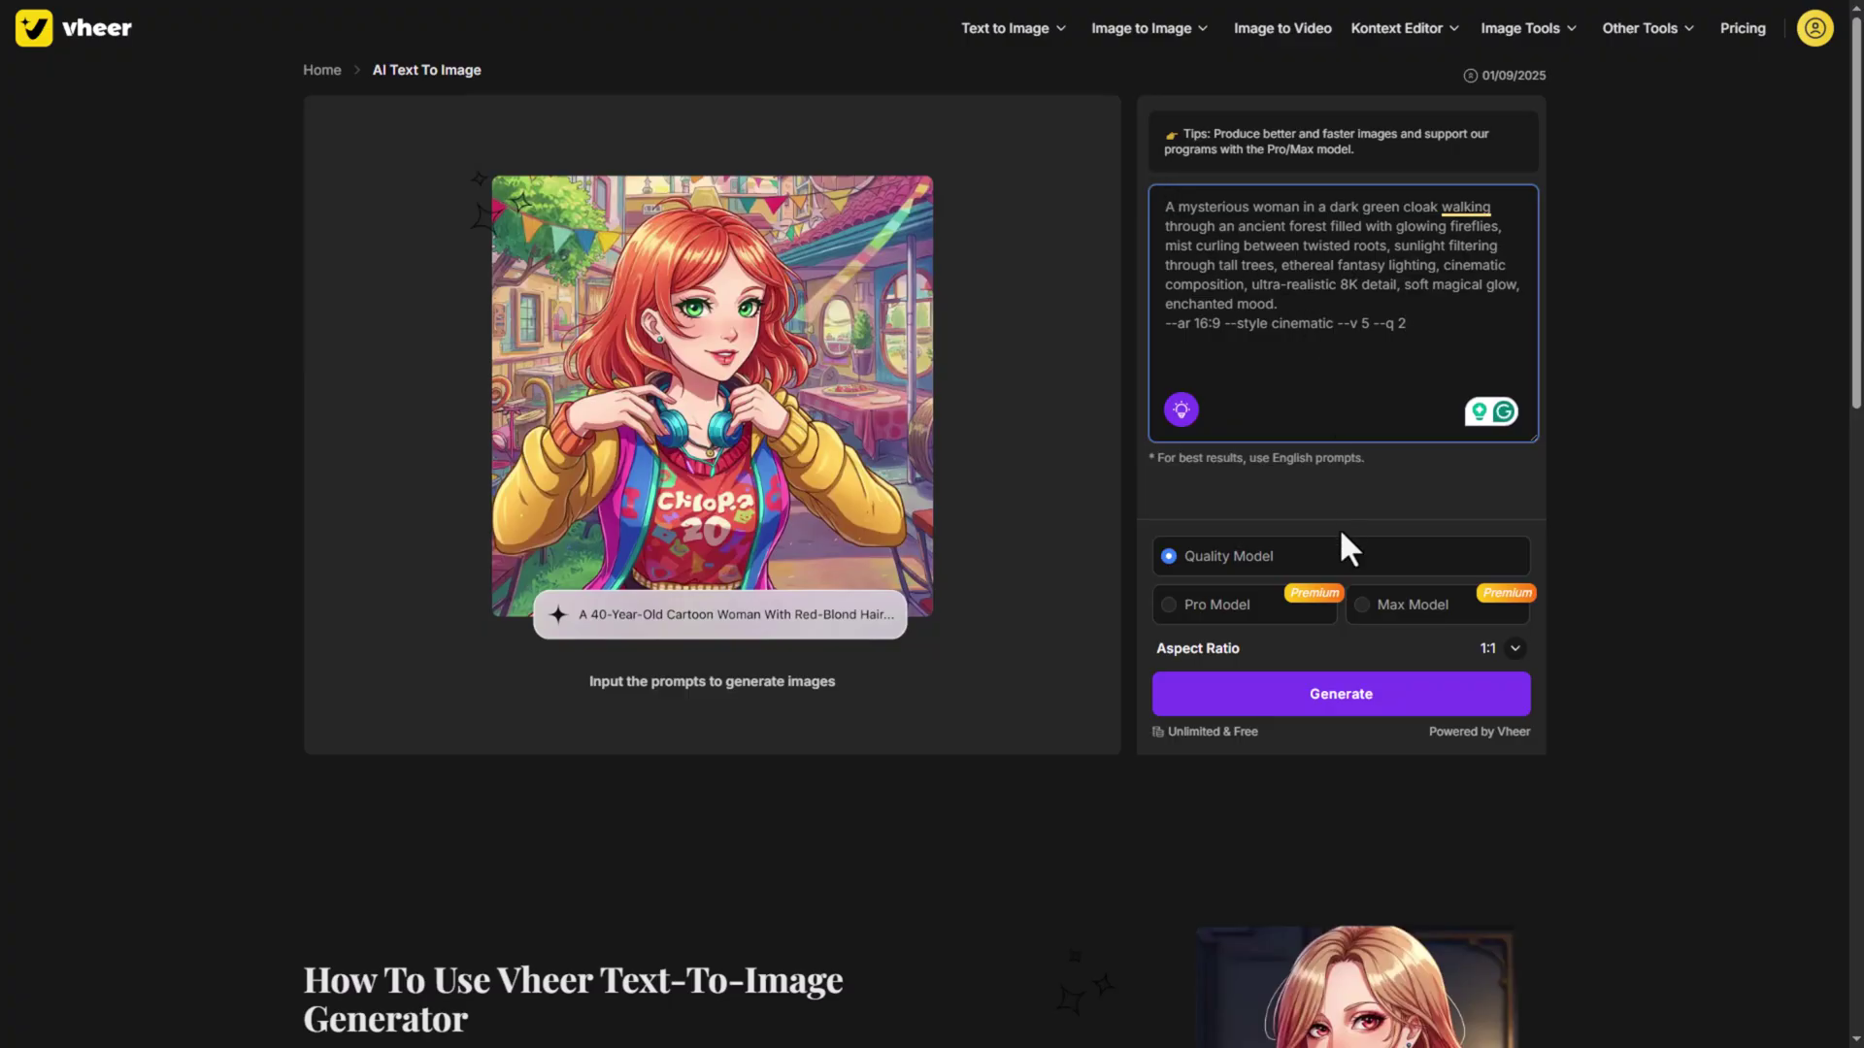
{"action": "left_click", "coordinate": [1272, 612]}
{"action": "left_click", "coordinate": [1348, 620]}
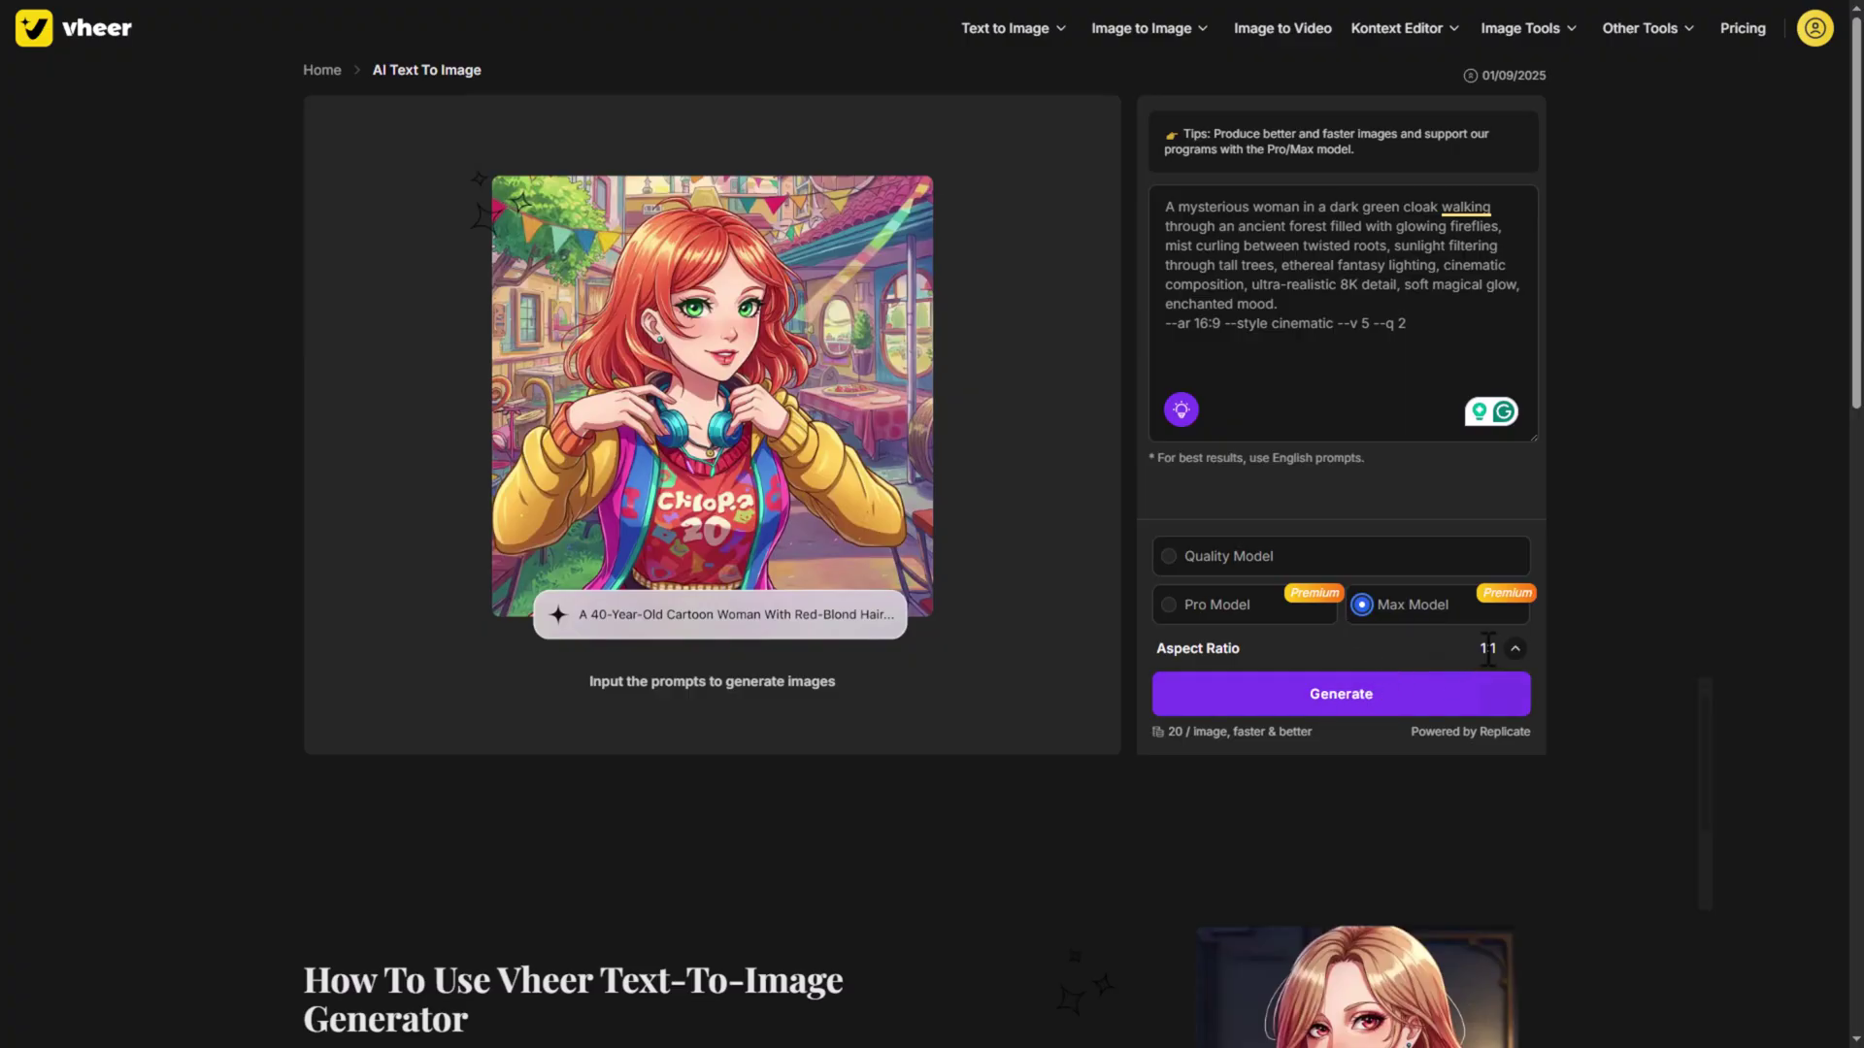
Set the aspect ratio to 16:9 and generate the images
{"action": "left_click", "coordinate": [1513, 650]}
{"action": "scroll", "coordinate": [1506, 776], "scroll_direction": "down", "scroll_amount": 5}
{"action": "left_click", "coordinate": [1514, 551]}
{"action": "left_click", "coordinate": [1505, 782]}
{"action": "left_click", "coordinate": [1325, 608]}
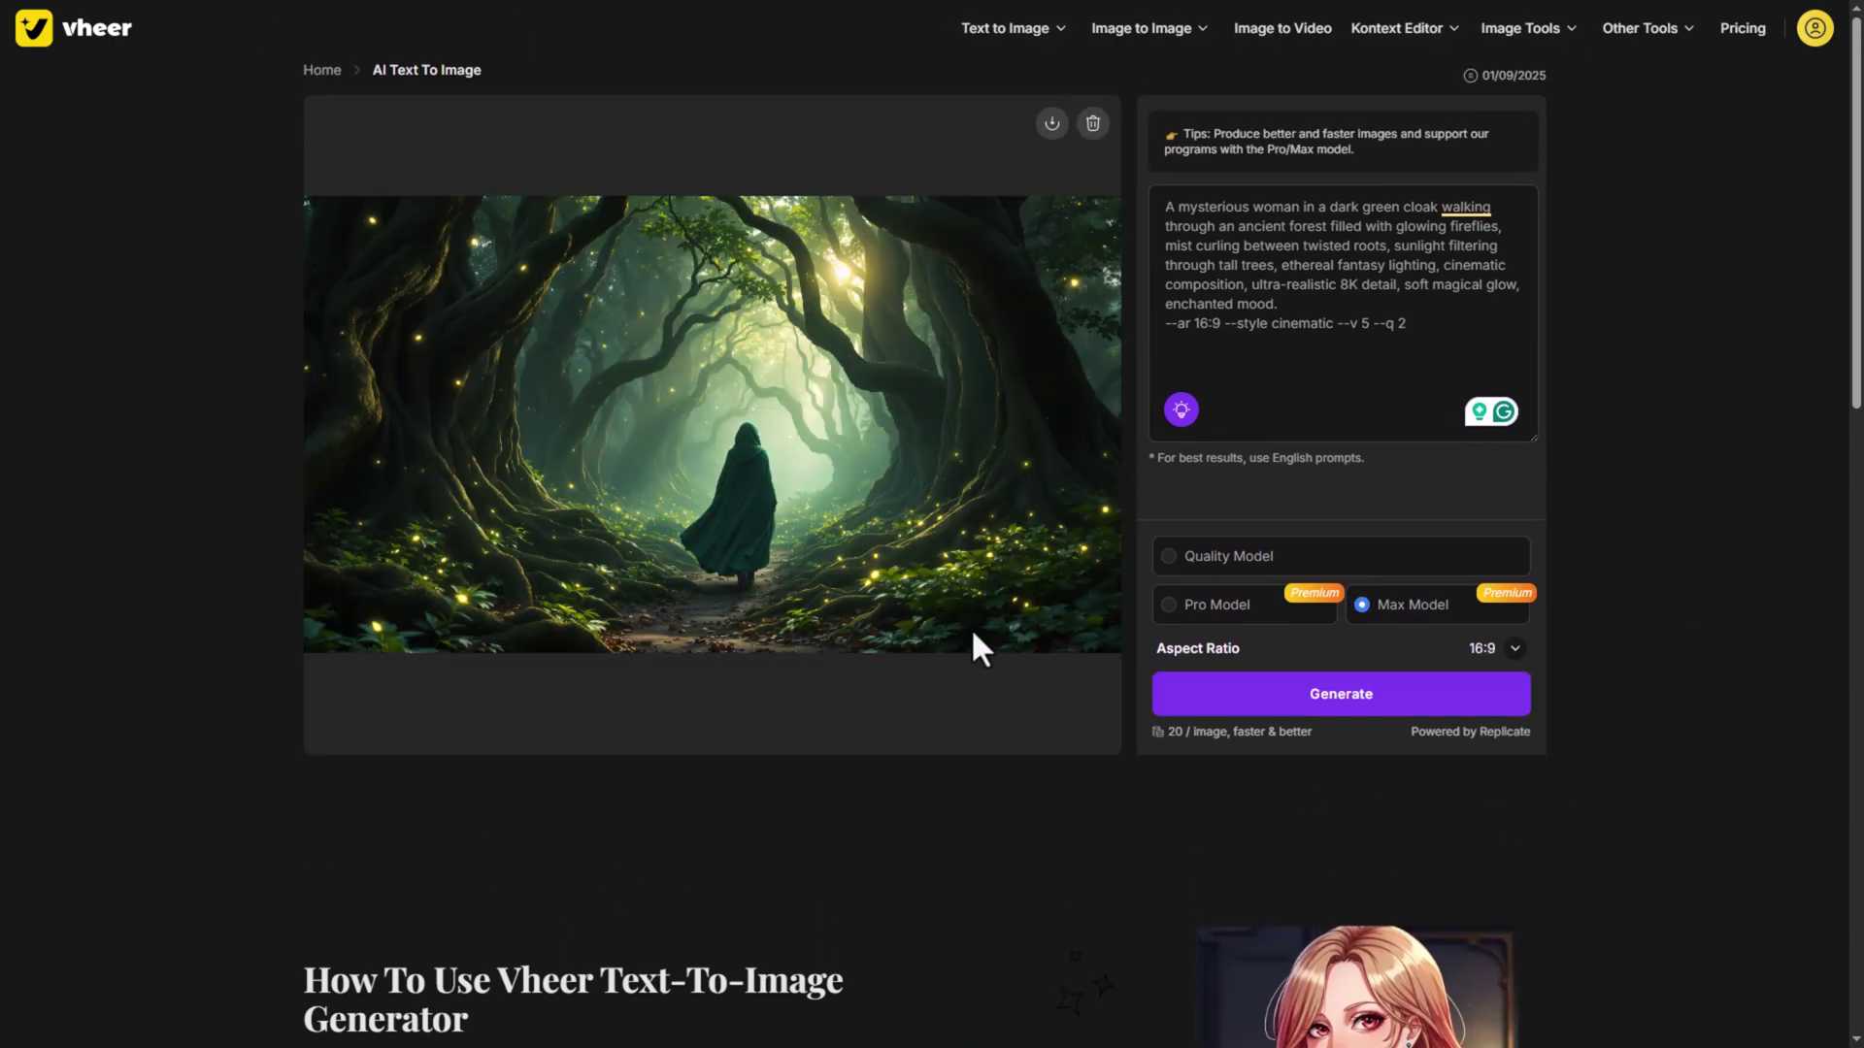
Inspect the generated forest image full-screen, then highlight the AI Image To Video Generator title
{"action": "left_click", "coordinate": [950, 631]}
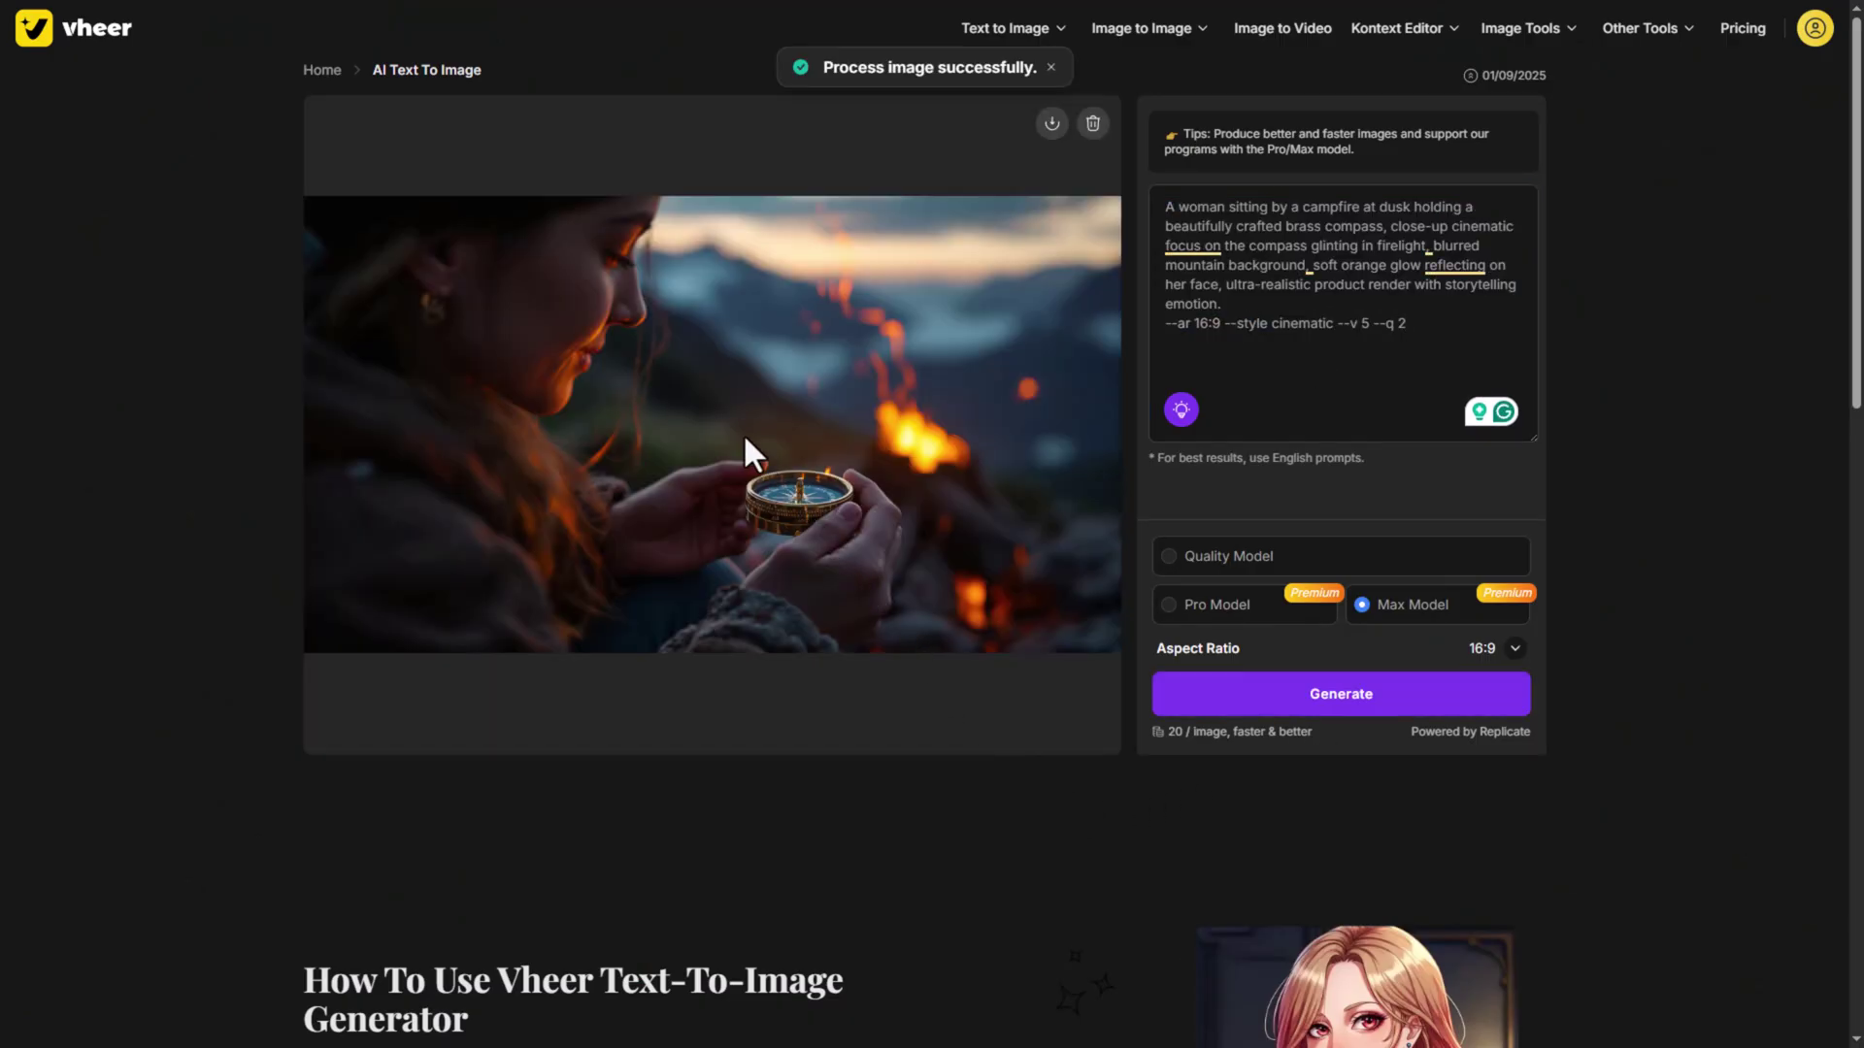
{"action": "key", "text": "ctrl+plus"}
{"action": "key", "text": "ctrl+plus"}
{"action": "key", "text": "ctrl+plus"}
{"action": "key", "text": "ctrl+0"}
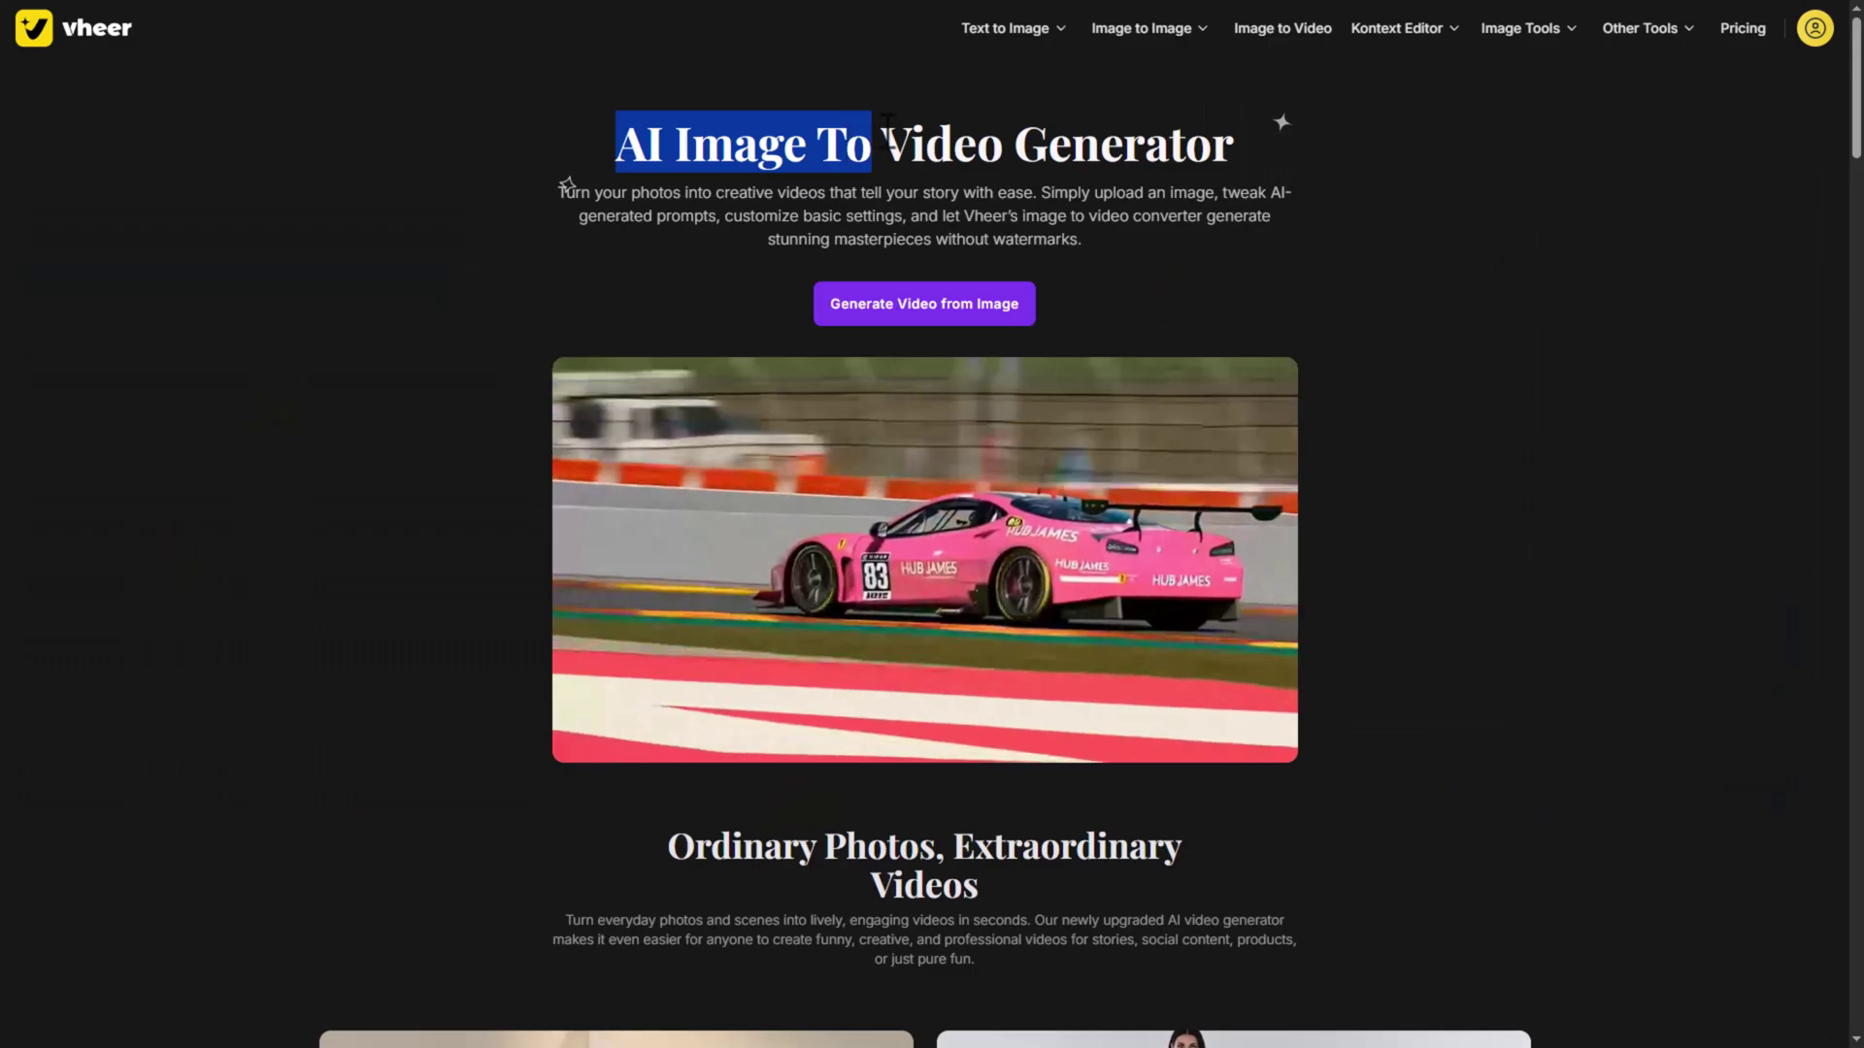
{"action": "left_click_drag", "start_coordinate": [882, 145], "coordinate": [1186, 145]}
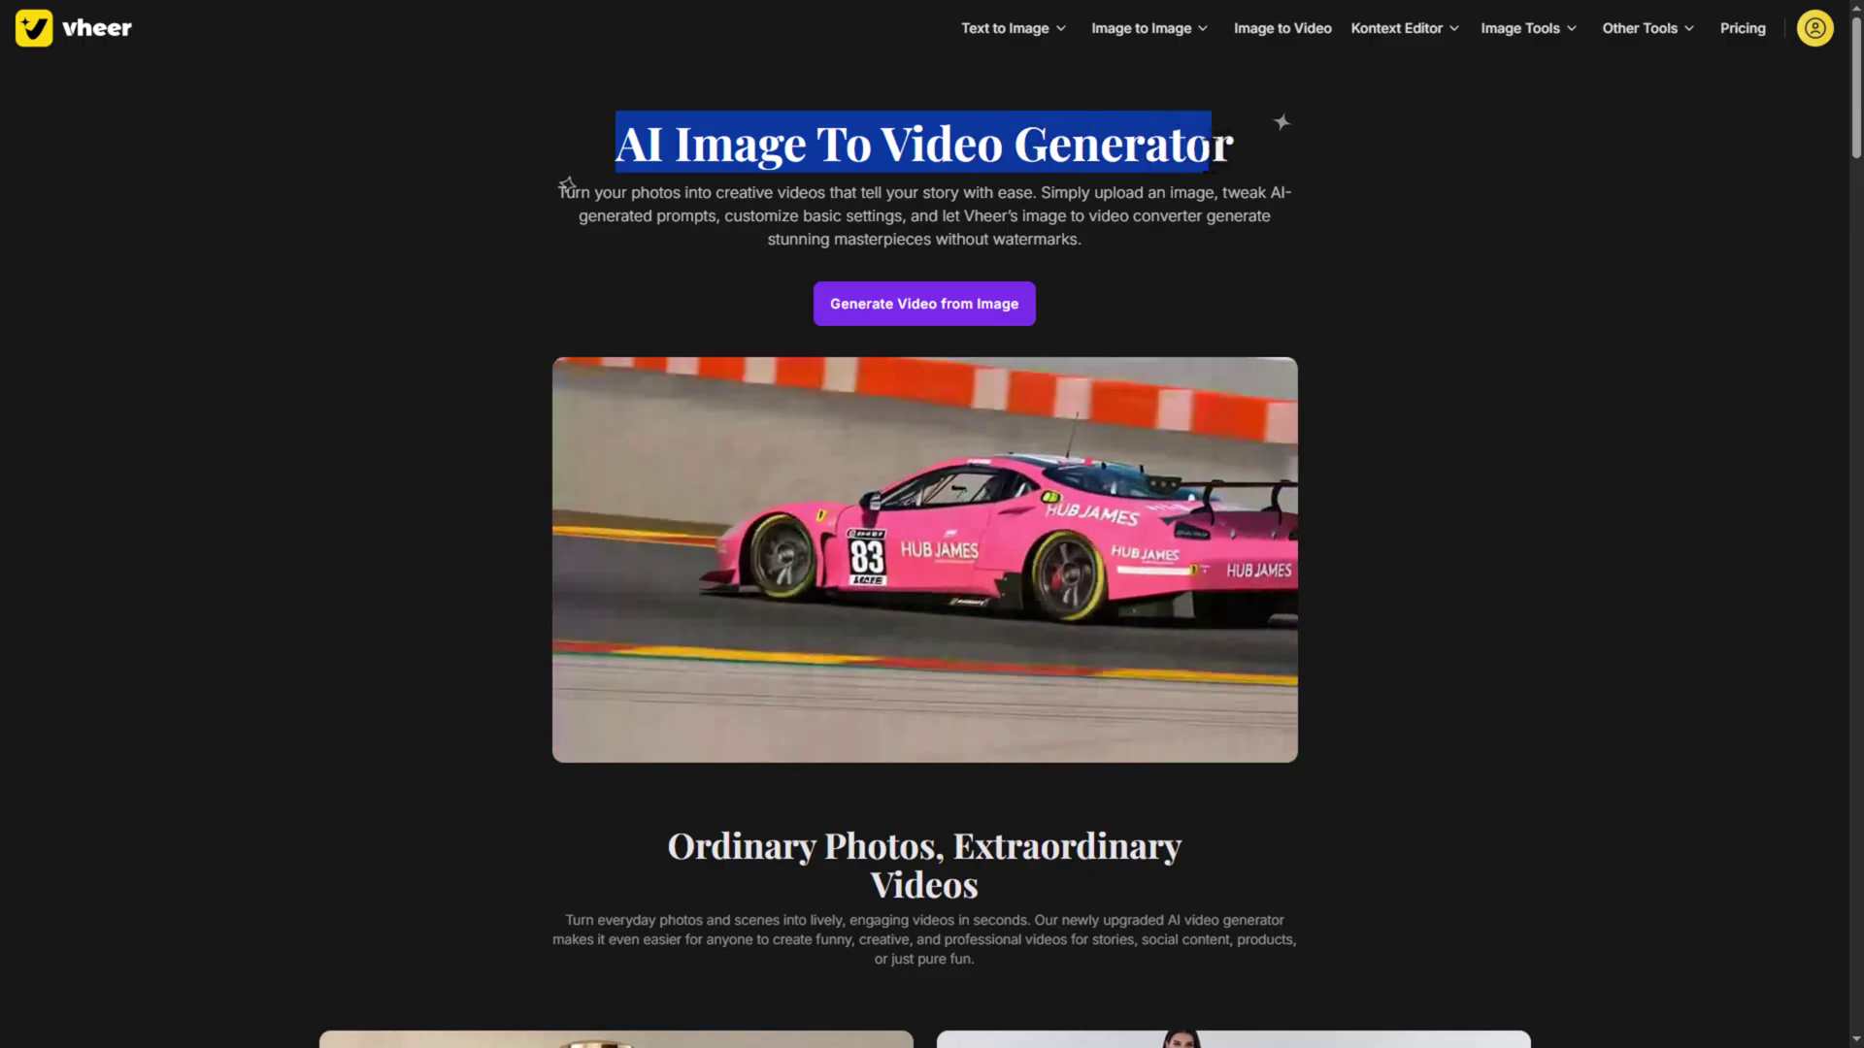
Load the campfire compass image with a camera-rotation prompt and select Max Model
{"action": "left_click", "coordinate": [939, 318]}
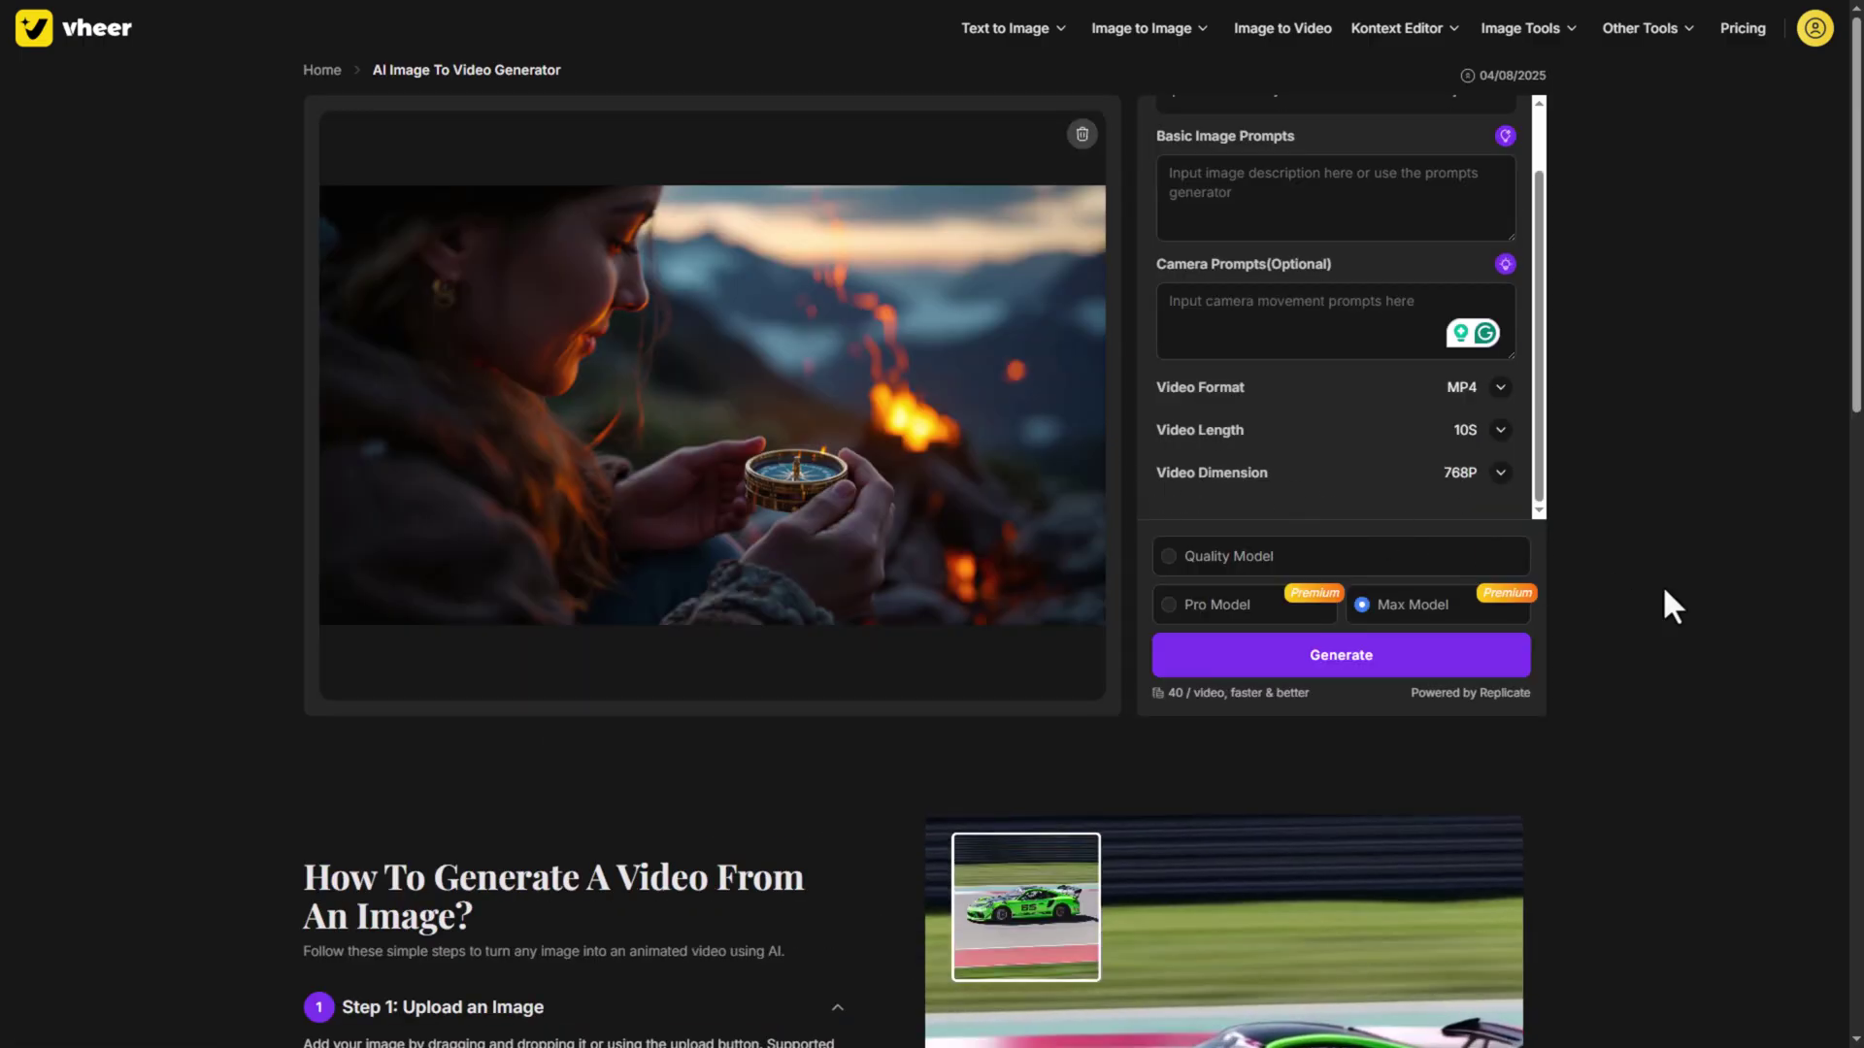
{"action": "left_click", "coordinate": [1366, 330]}
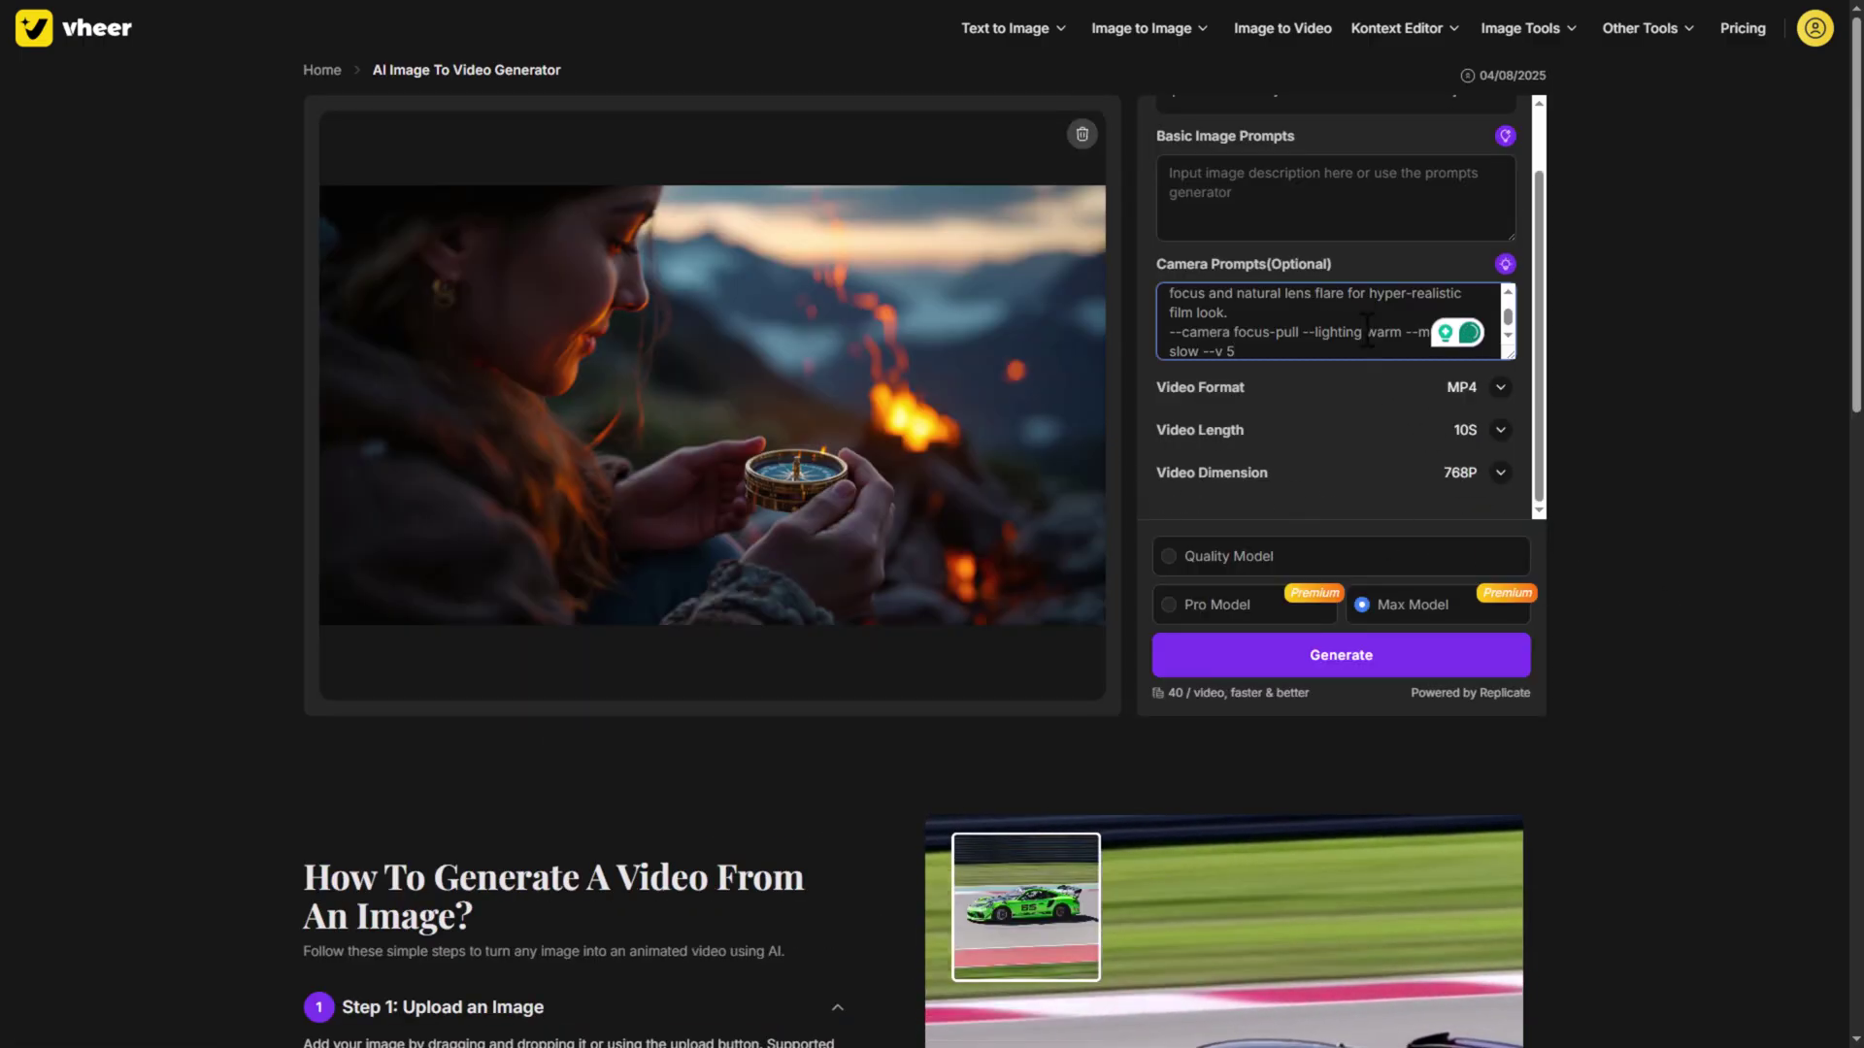
{"action": "left_click", "coordinate": [1461, 503]}
{"action": "left_click", "coordinate": [1382, 563]}
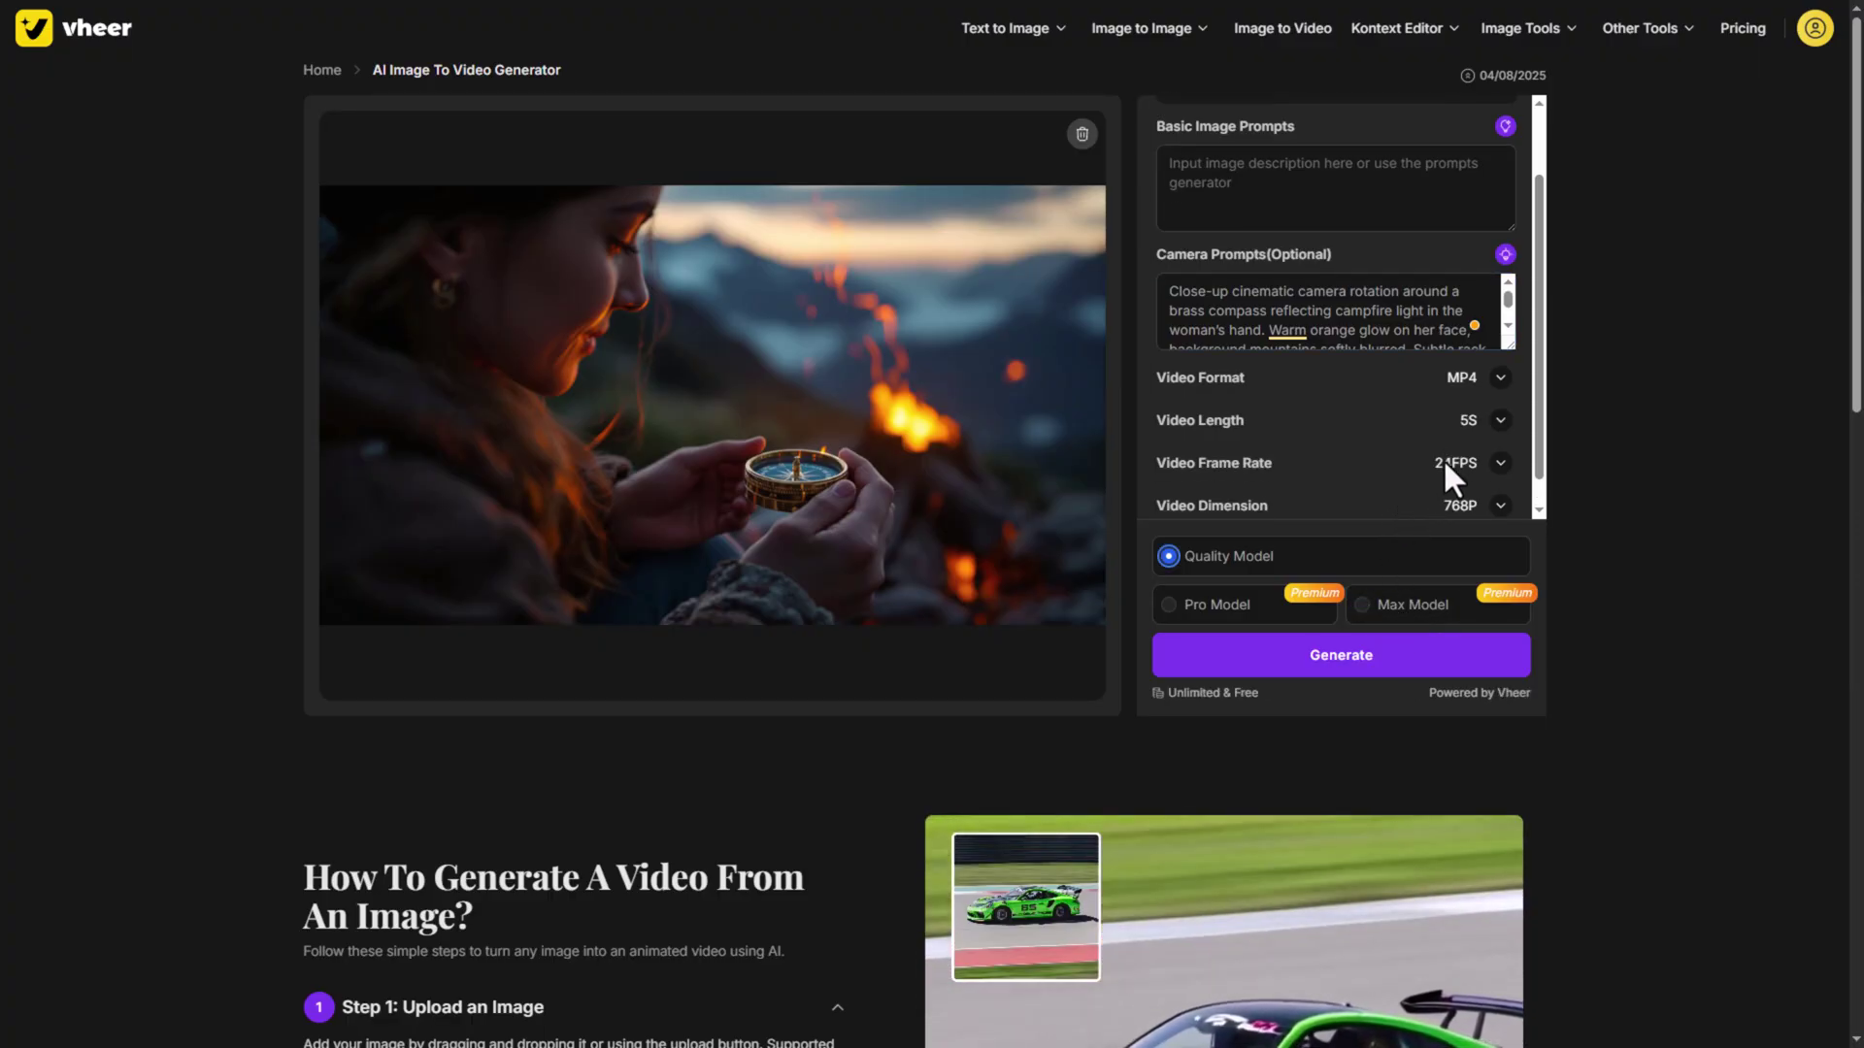
{"action": "scroll", "coordinate": [1451, 456], "scroll_direction": "down", "scroll_amount": 1}
{"action": "left_click", "coordinate": [1495, 476]}
{"action": "left_click", "coordinate": [1413, 604]}
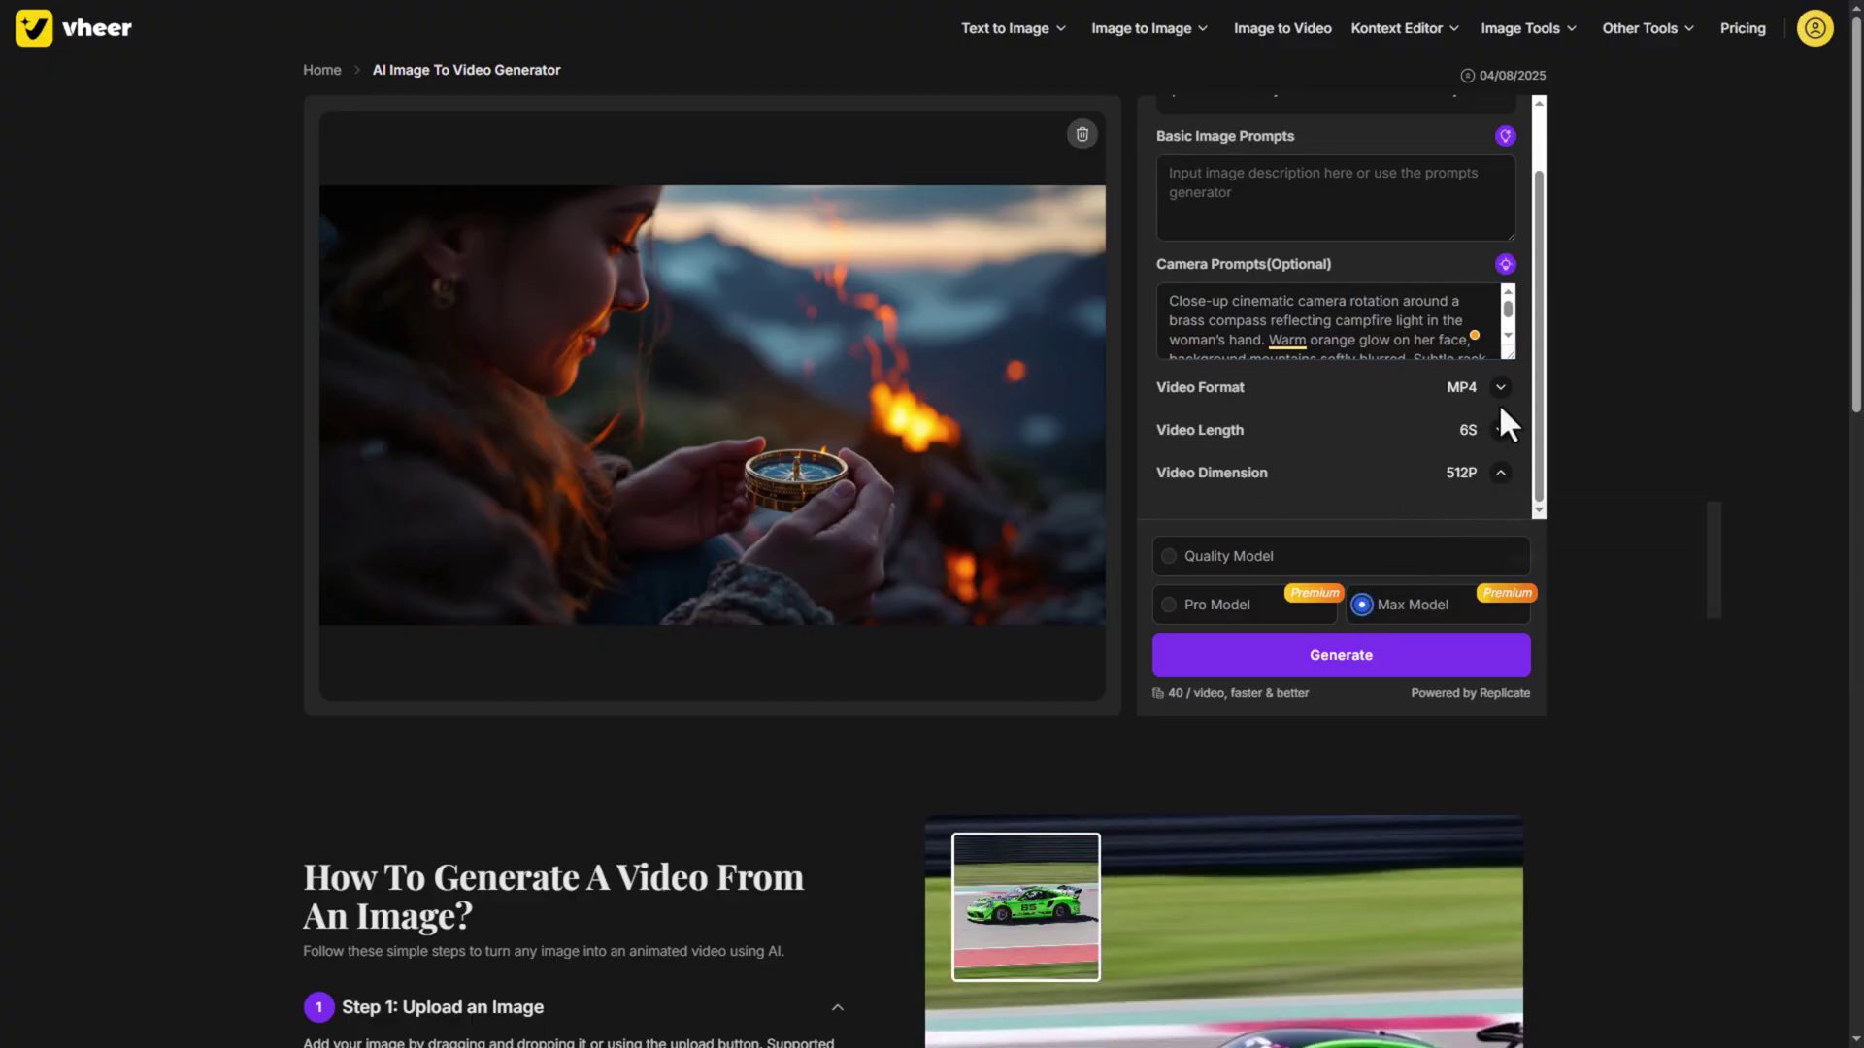
Set a 10-second length and 768P dimensions, then generate the video
{"action": "scroll", "coordinate": [1500, 408], "scroll_direction": "down", "scroll_amount": 1}
{"action": "left_click", "coordinate": [1501, 375]}
{"action": "left_click", "coordinate": [1500, 333]}
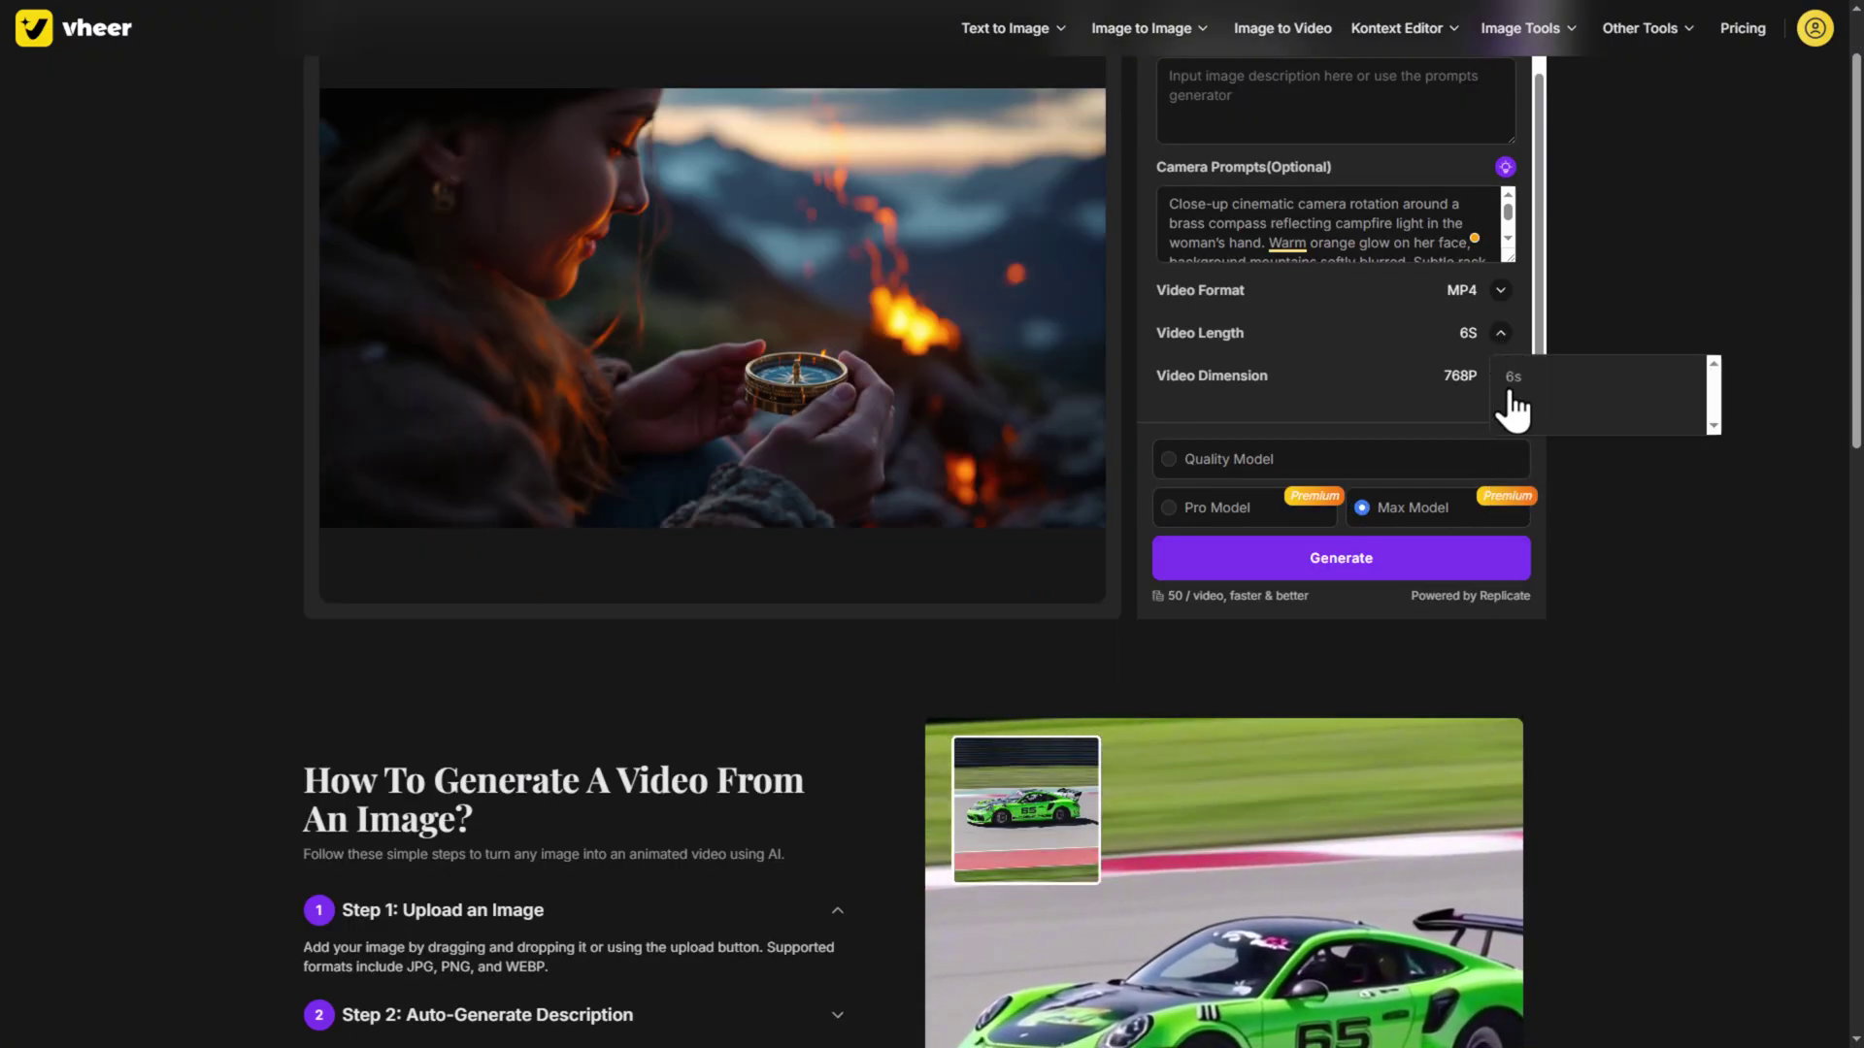
{"action": "left_click", "coordinate": [1514, 413]}
{"action": "left_click", "coordinate": [1500, 376]}
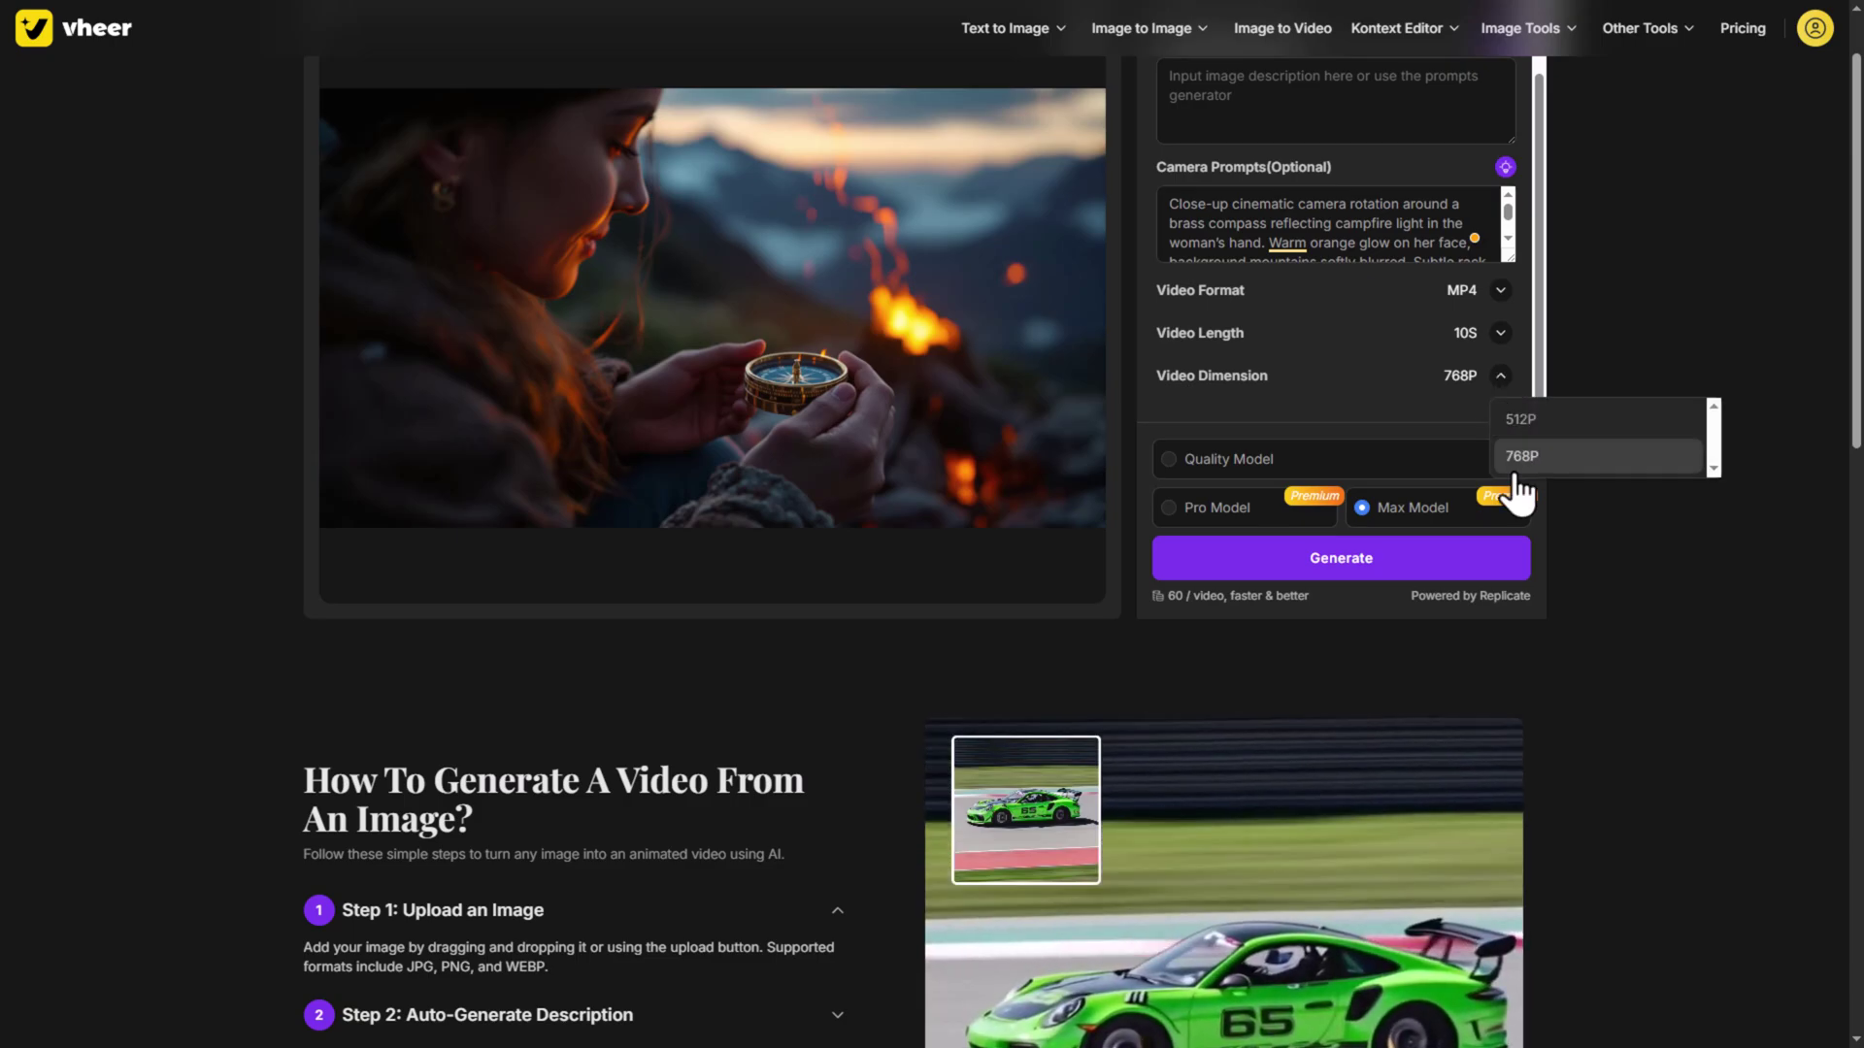
{"action": "left_click", "coordinate": [1485, 568]}
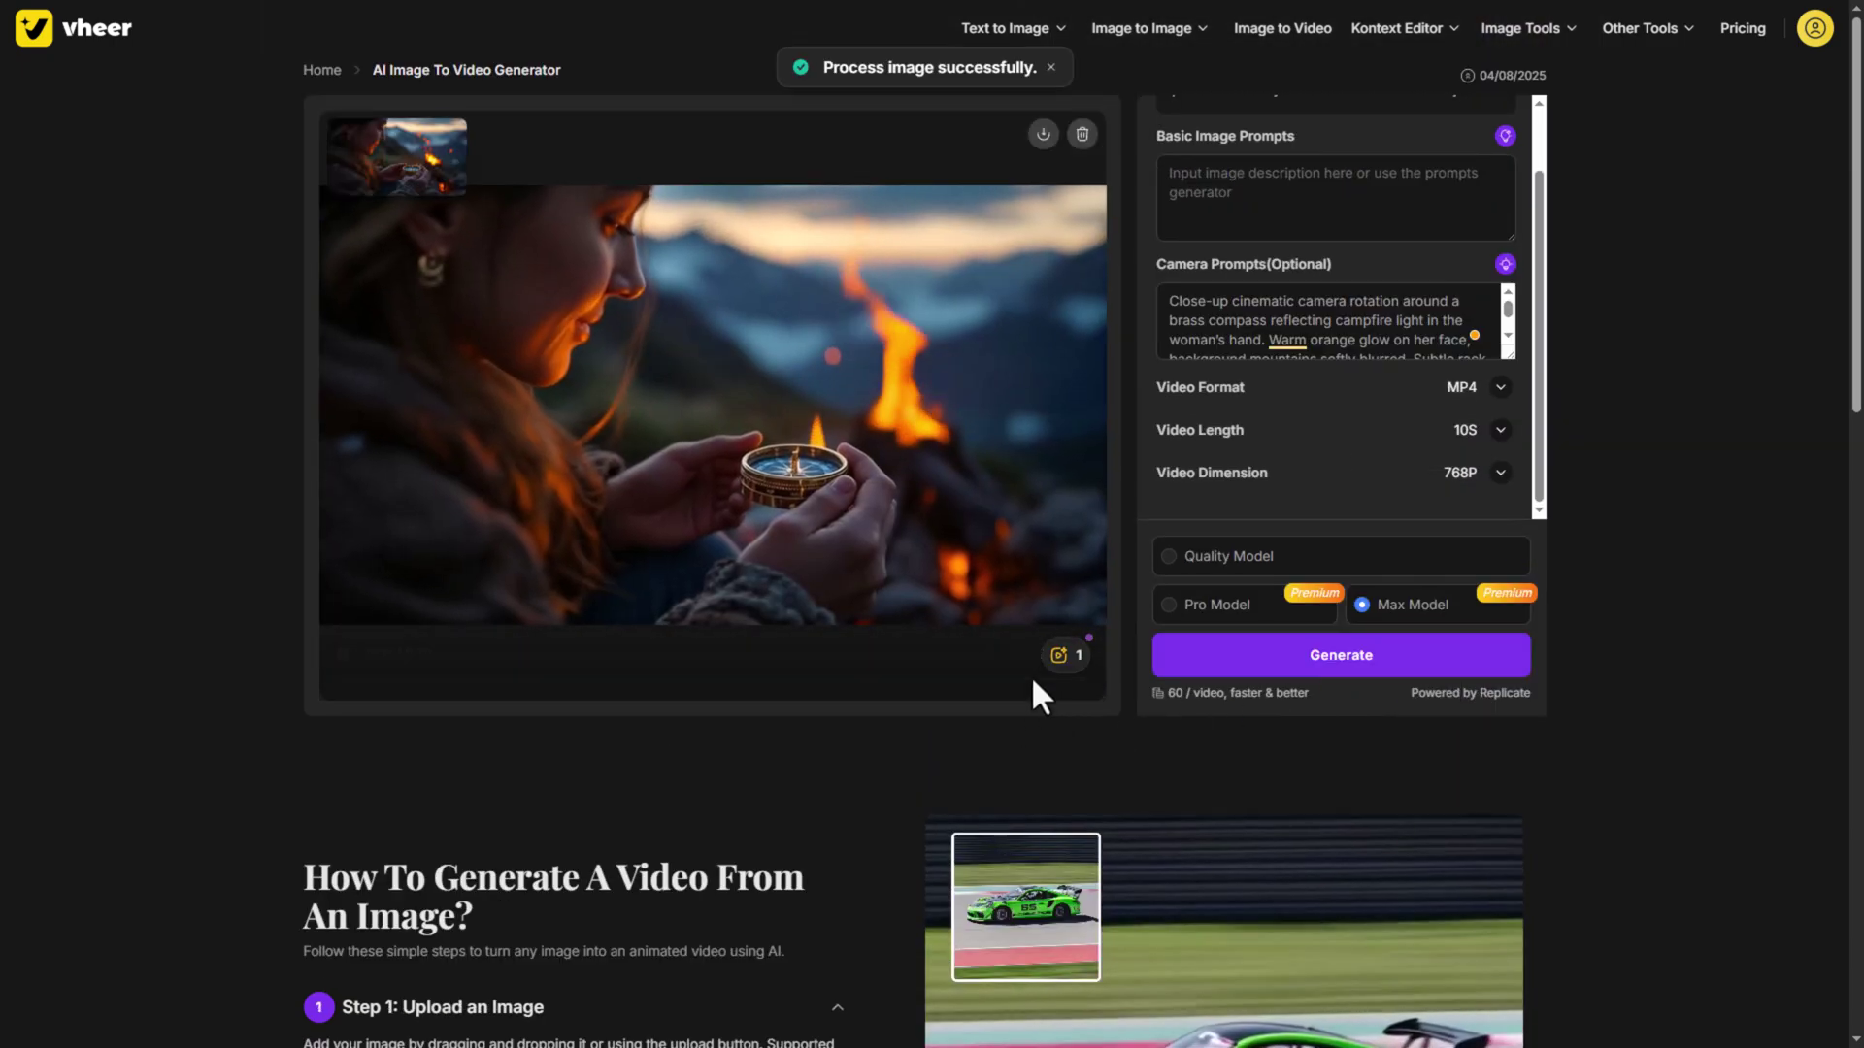
Play the generated compass video full-screen, then exit full-screen playback
{"action": "left_click", "coordinate": [1035, 654]}
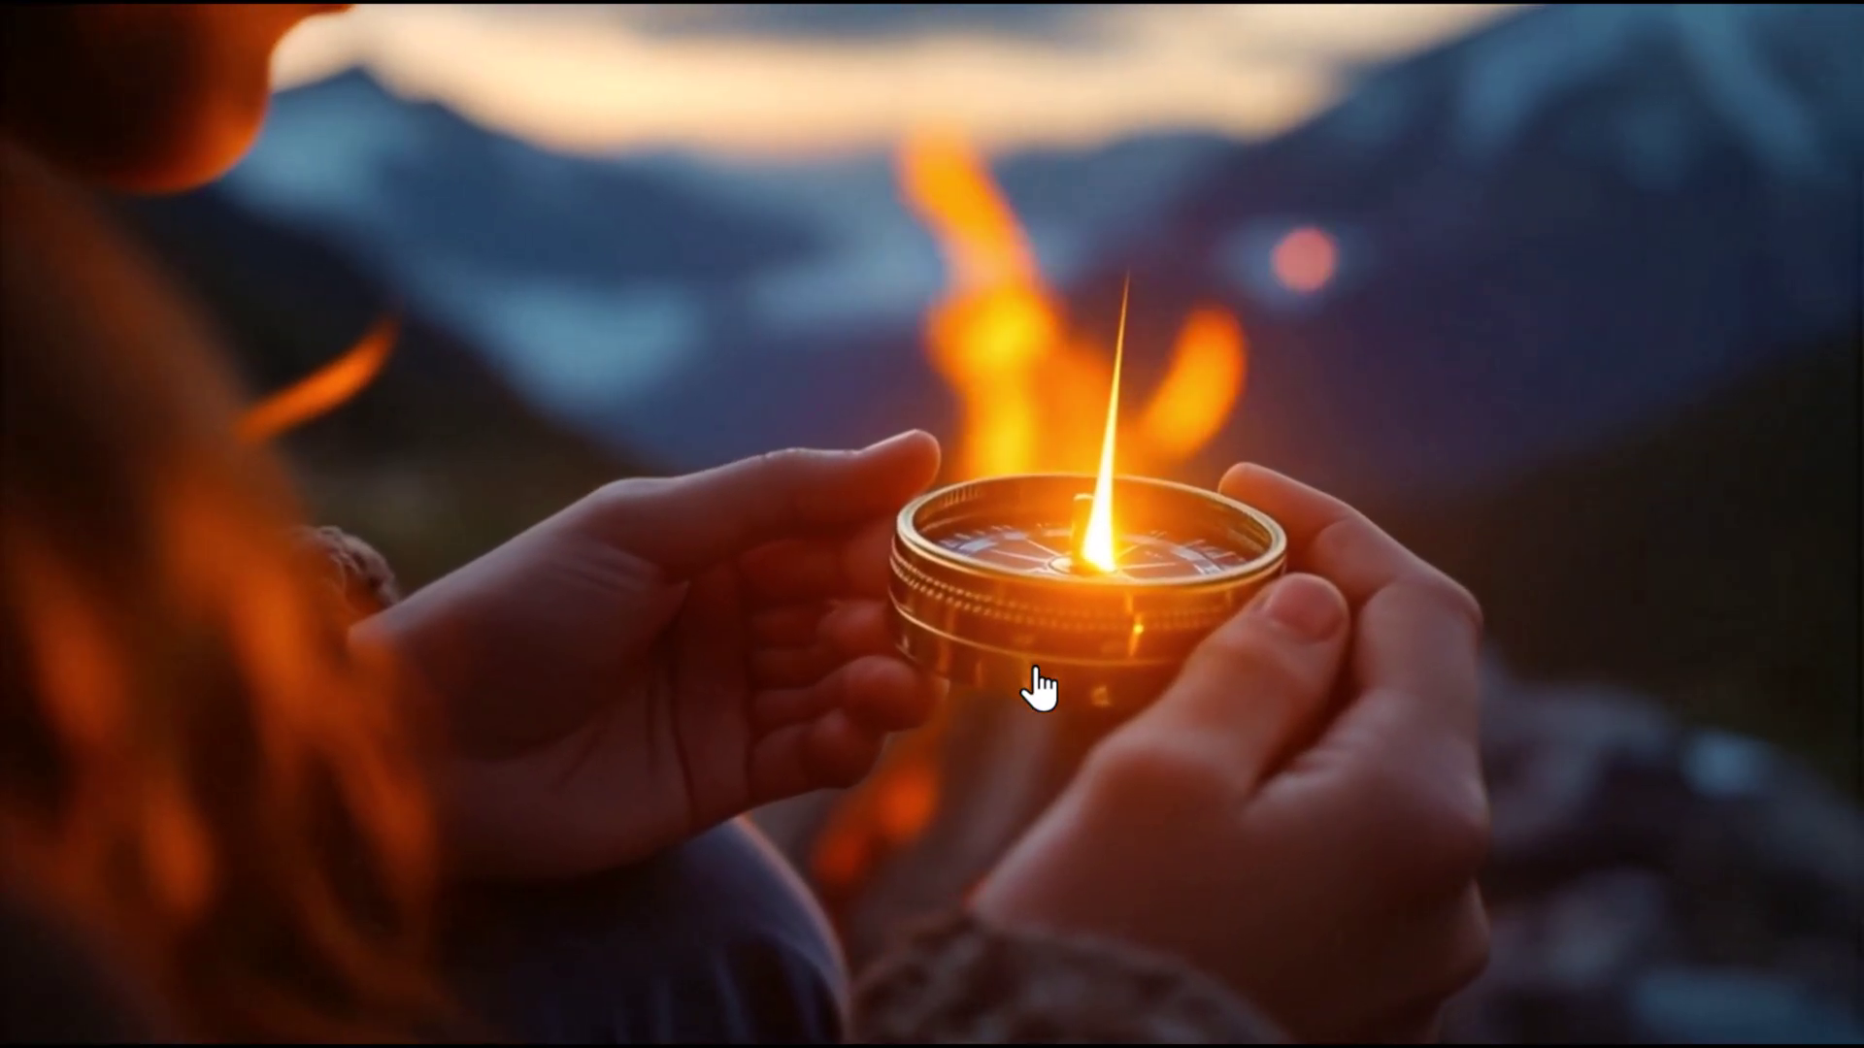
{"action": "key", "text": "Escape"}
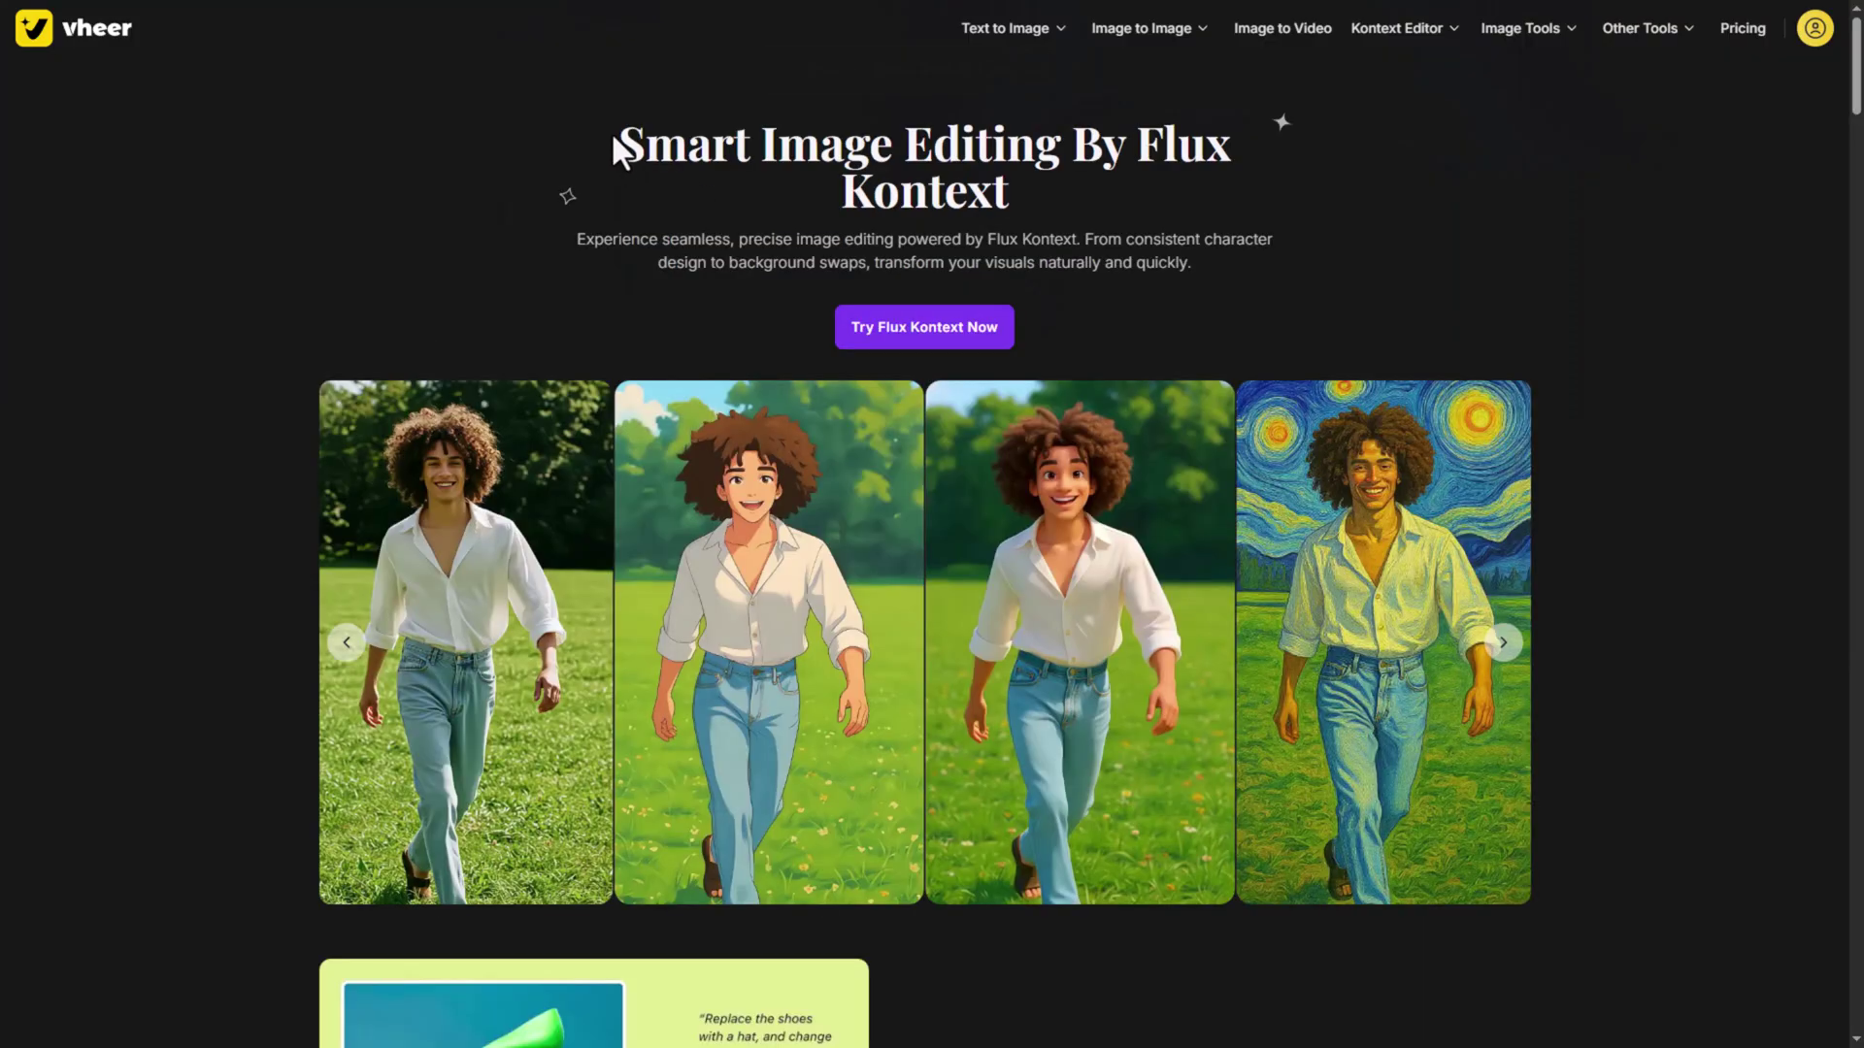
Highlight the Flux Kontext heading and scroll down to the editor
{"action": "left_click_drag", "start_coordinate": [614, 136], "coordinate": [1227, 179]}
{"action": "left_click", "coordinate": [1207, 233]}
{"action": "scroll", "coordinate": [1114, 336], "scroll_direction": "down", "scroll_amount": 3}
{"action": "scroll", "coordinate": [1114, 336], "scroll_direction": "down", "scroll_amount": 3}
{"action": "scroll", "coordinate": [833, 594], "scroll_direction": "down", "scroll_amount": 7}
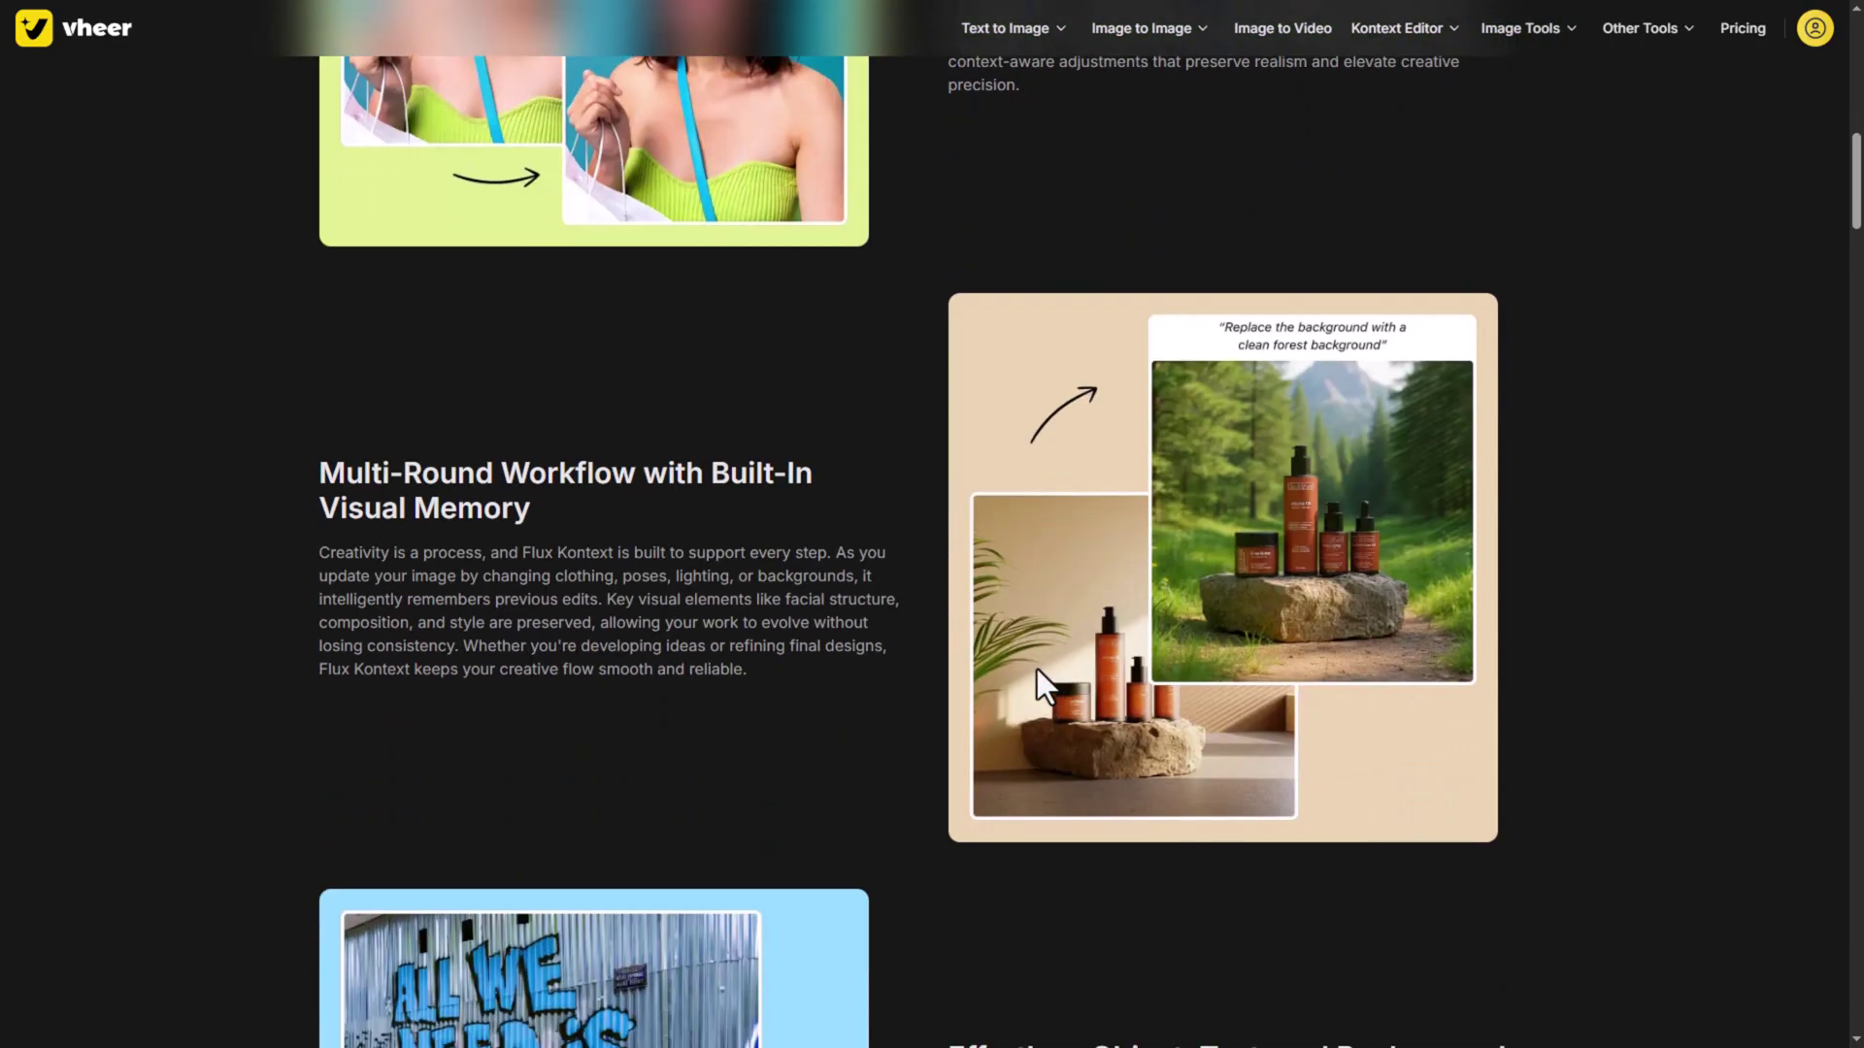
{"action": "scroll", "coordinate": [1069, 603], "scroll_direction": "down", "scroll_amount": 3}
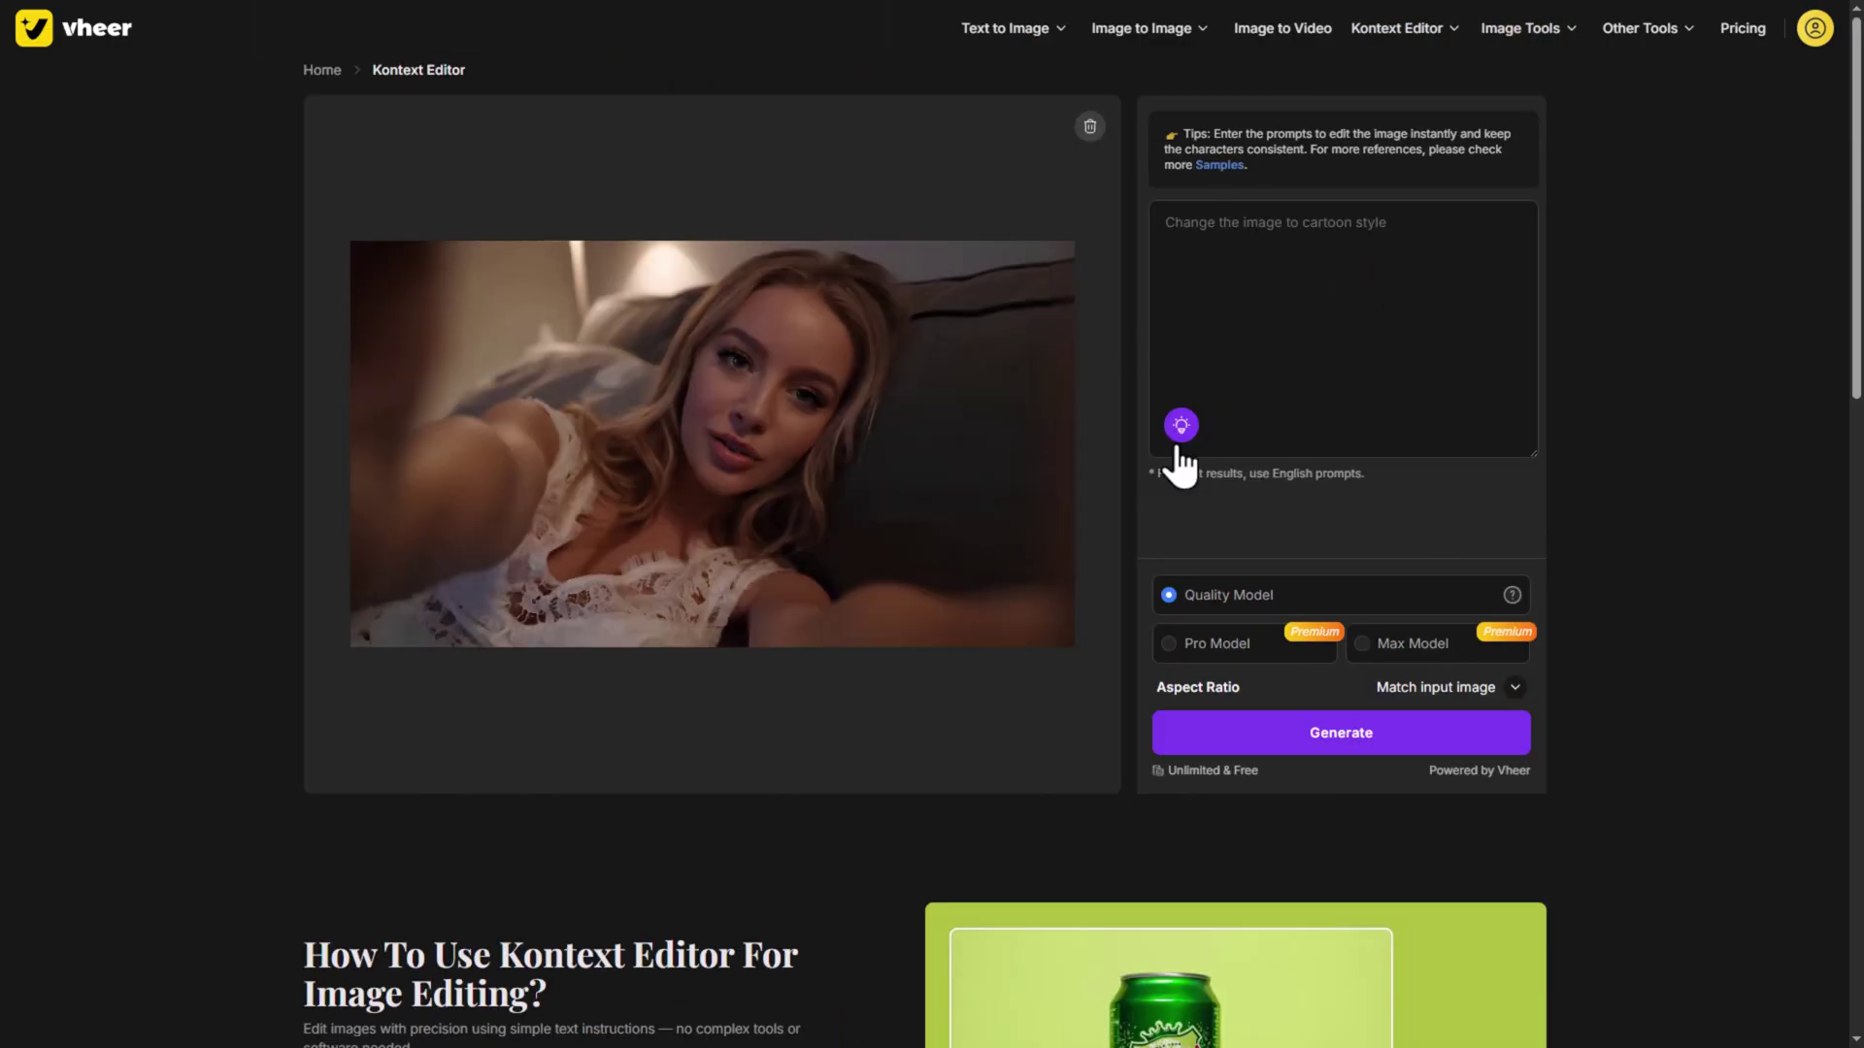
Apply the 'Add bangs' edit with Max Model, compare it, then generate a mountains background edit
{"action": "left_click", "coordinate": [1182, 427]}
{"action": "left_click", "coordinate": [1369, 647]}
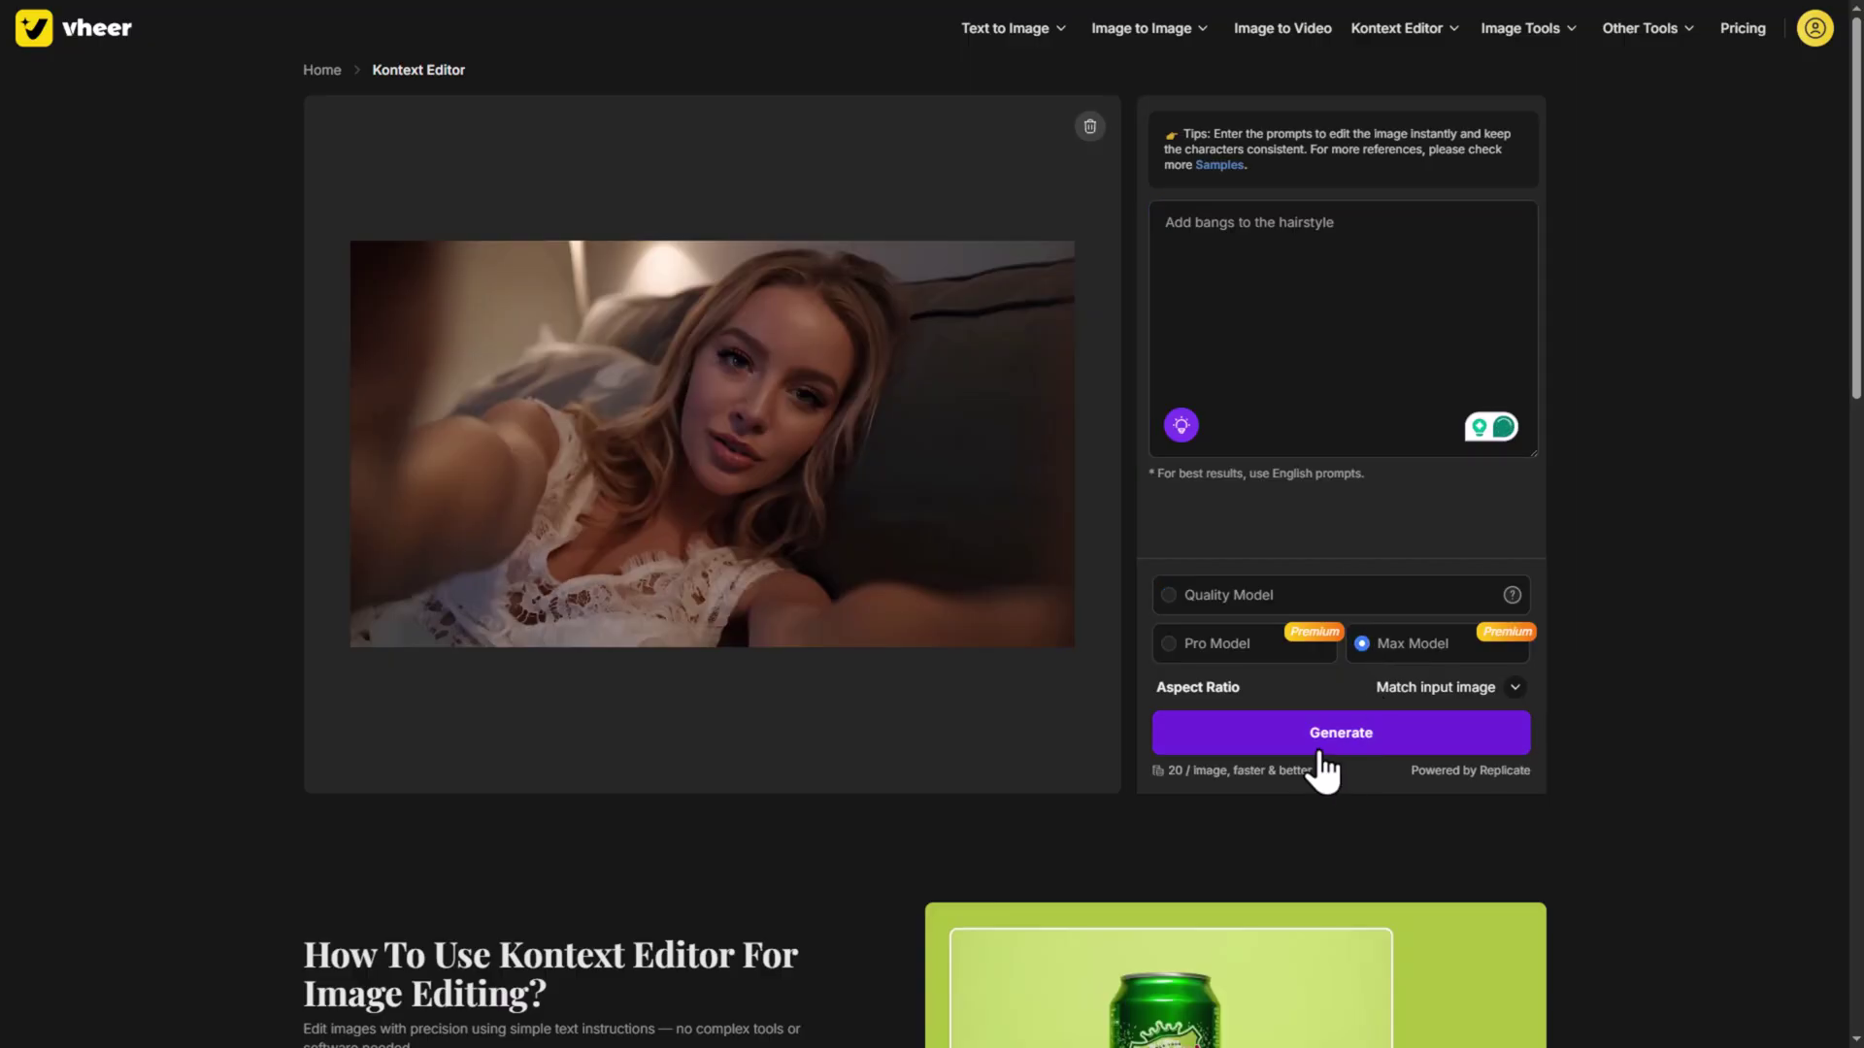
{"action": "left_click", "coordinate": [1321, 748]}
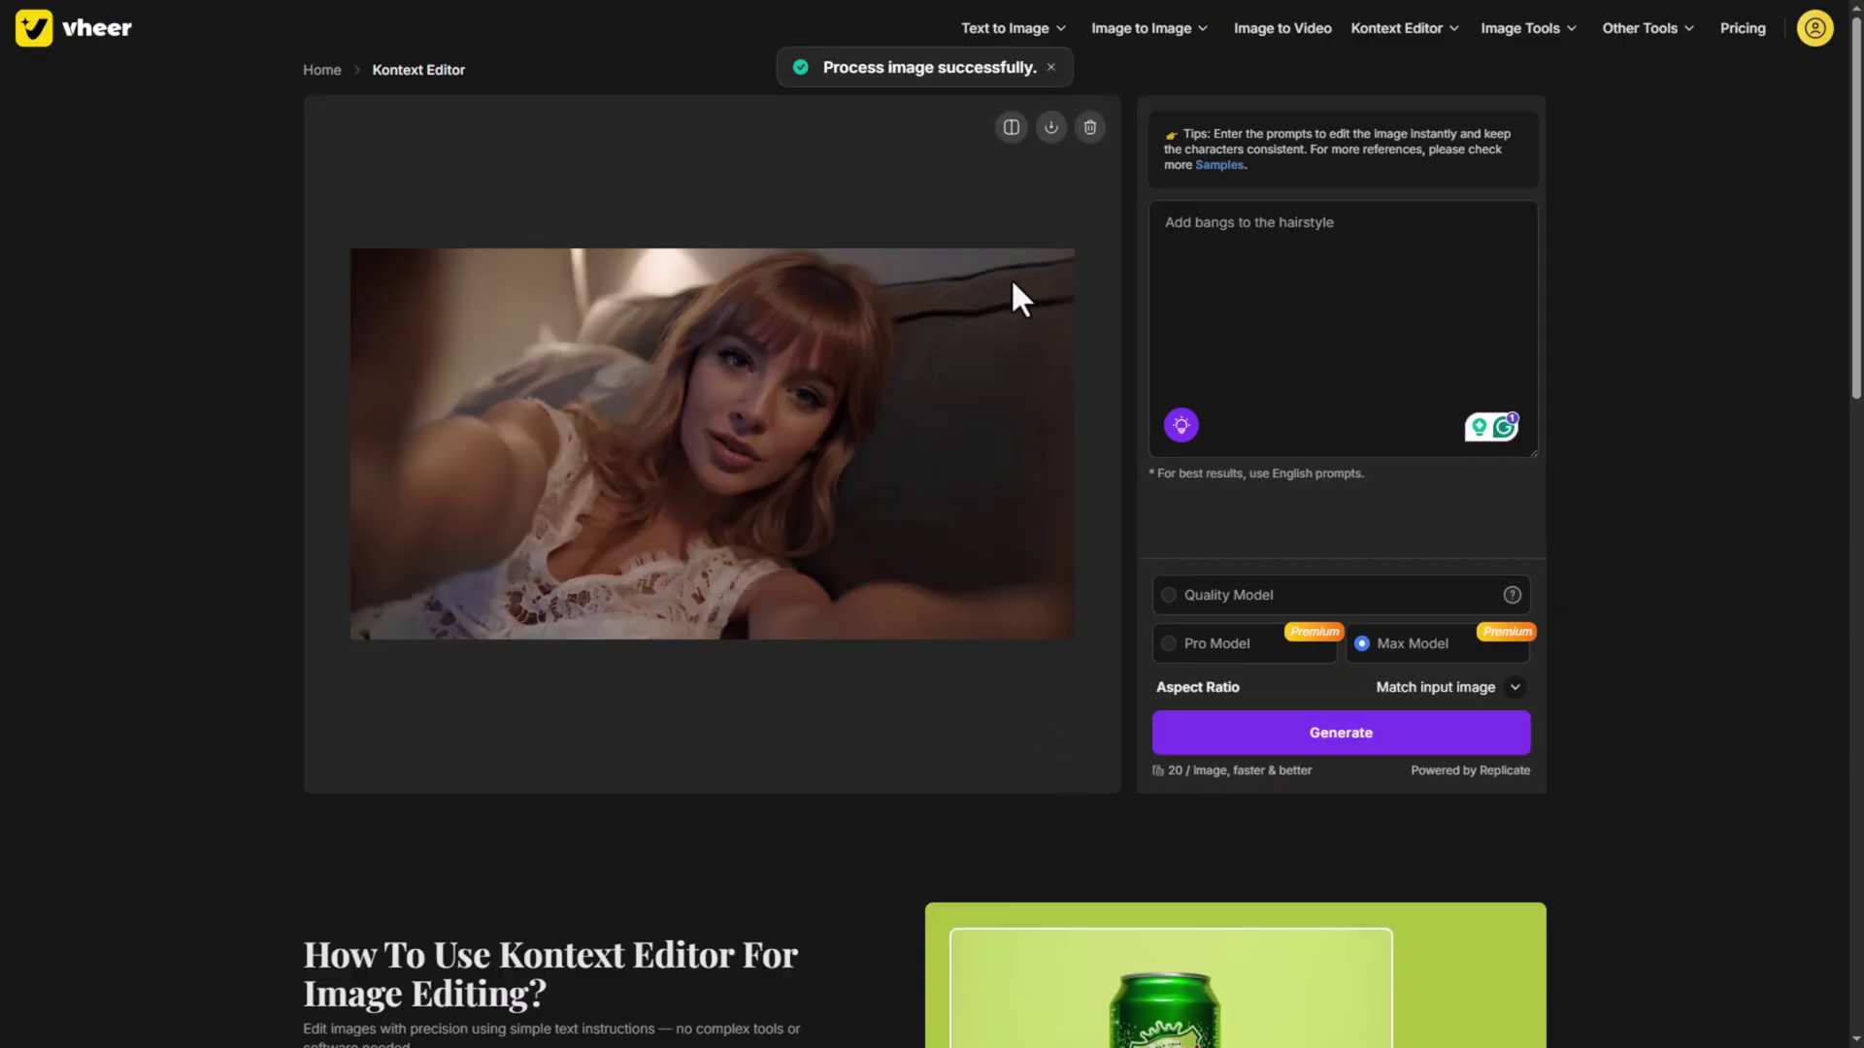
{"action": "left_click", "coordinate": [1009, 143]}
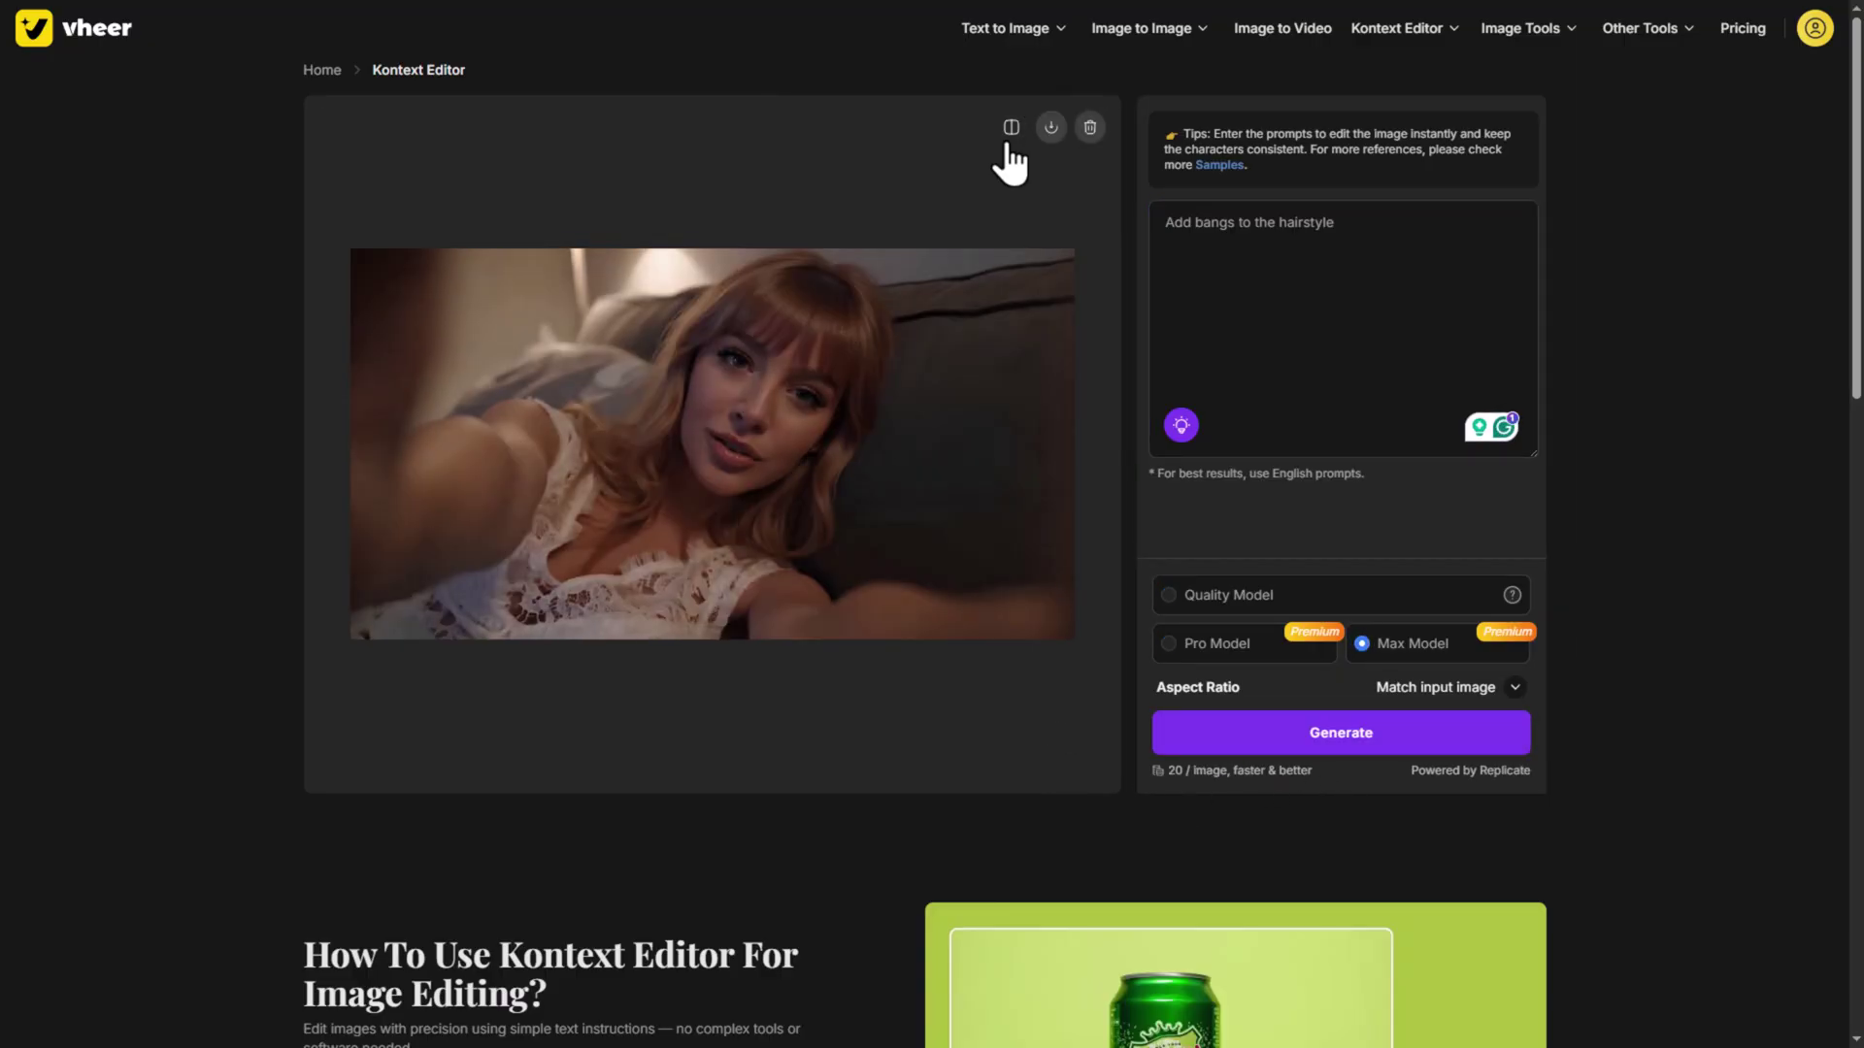
{"action": "left_click", "coordinate": [1305, 734]}
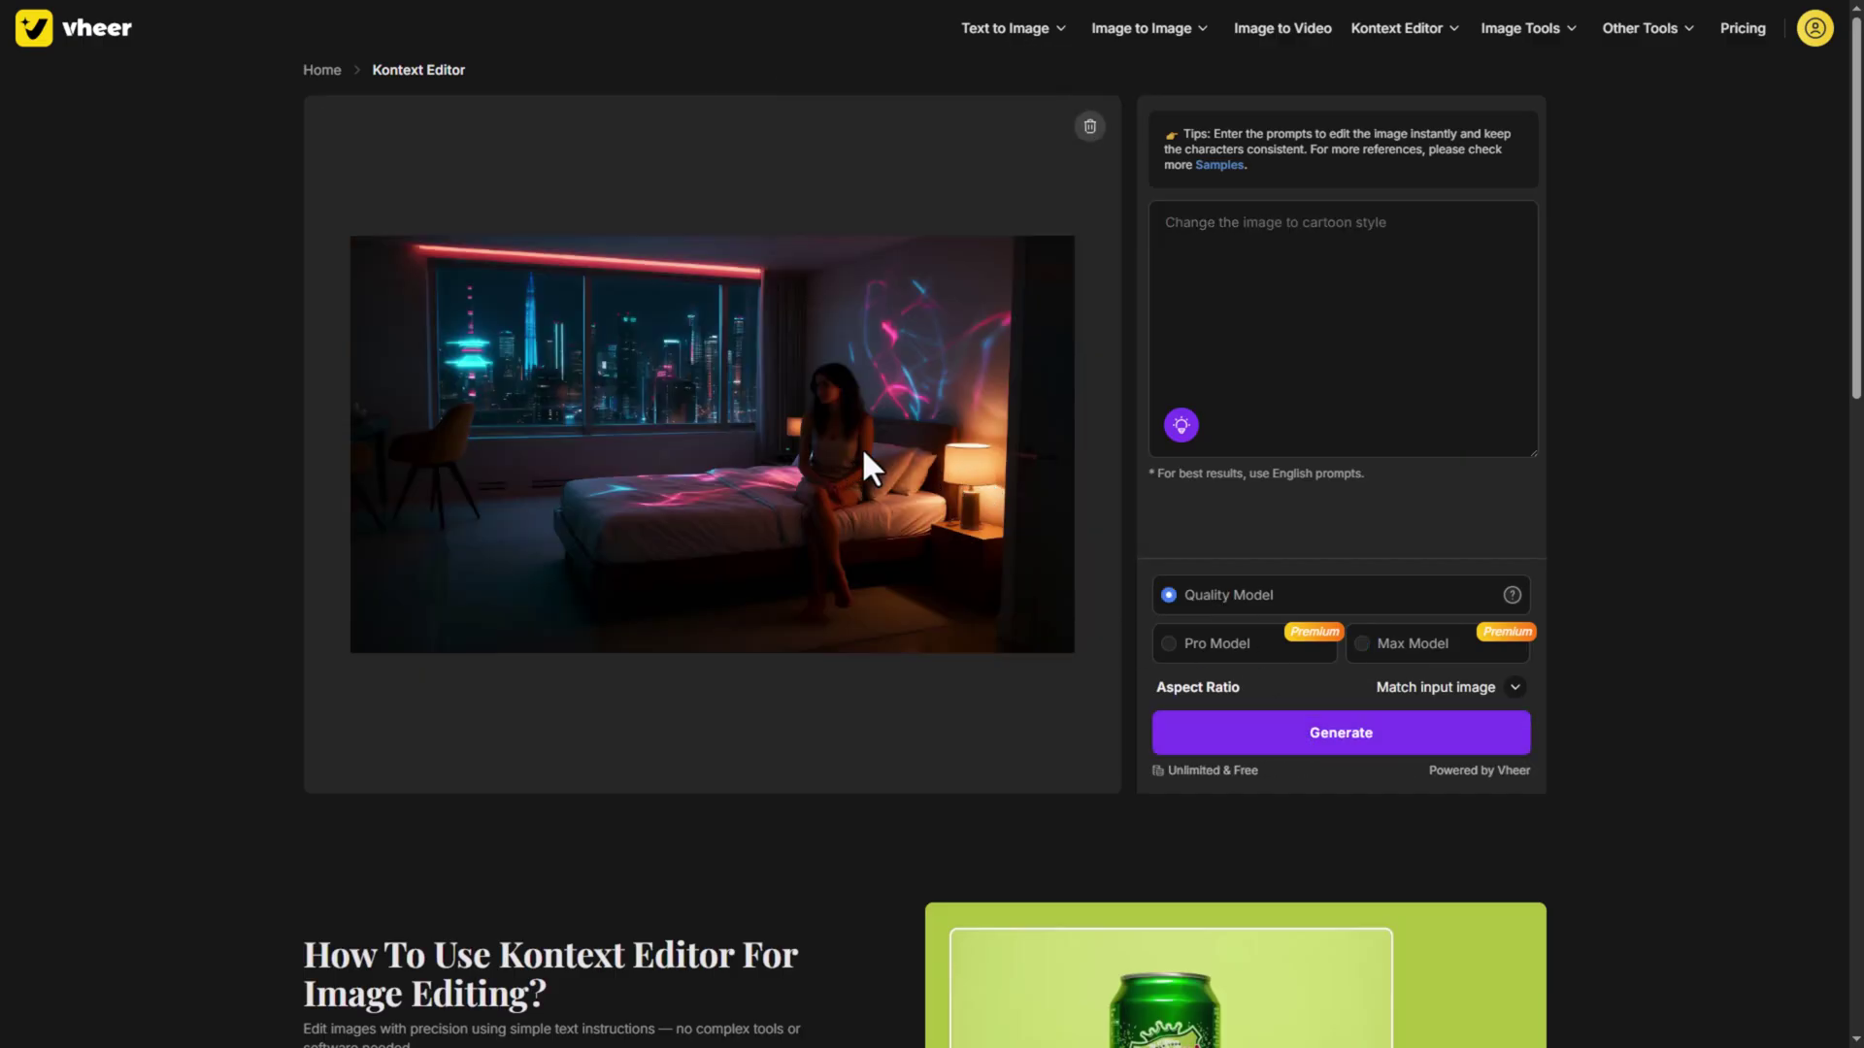
Generate 'Place an Iron Man nearby this girl, looking into her eyes' with Max Model
{"action": "left_click", "coordinate": [1258, 244]}
{"action": "type", "text": "Place an Iron Man nearby this girl, looking into her eyes"}
{"action": "left_click", "coordinate": [1454, 262]}
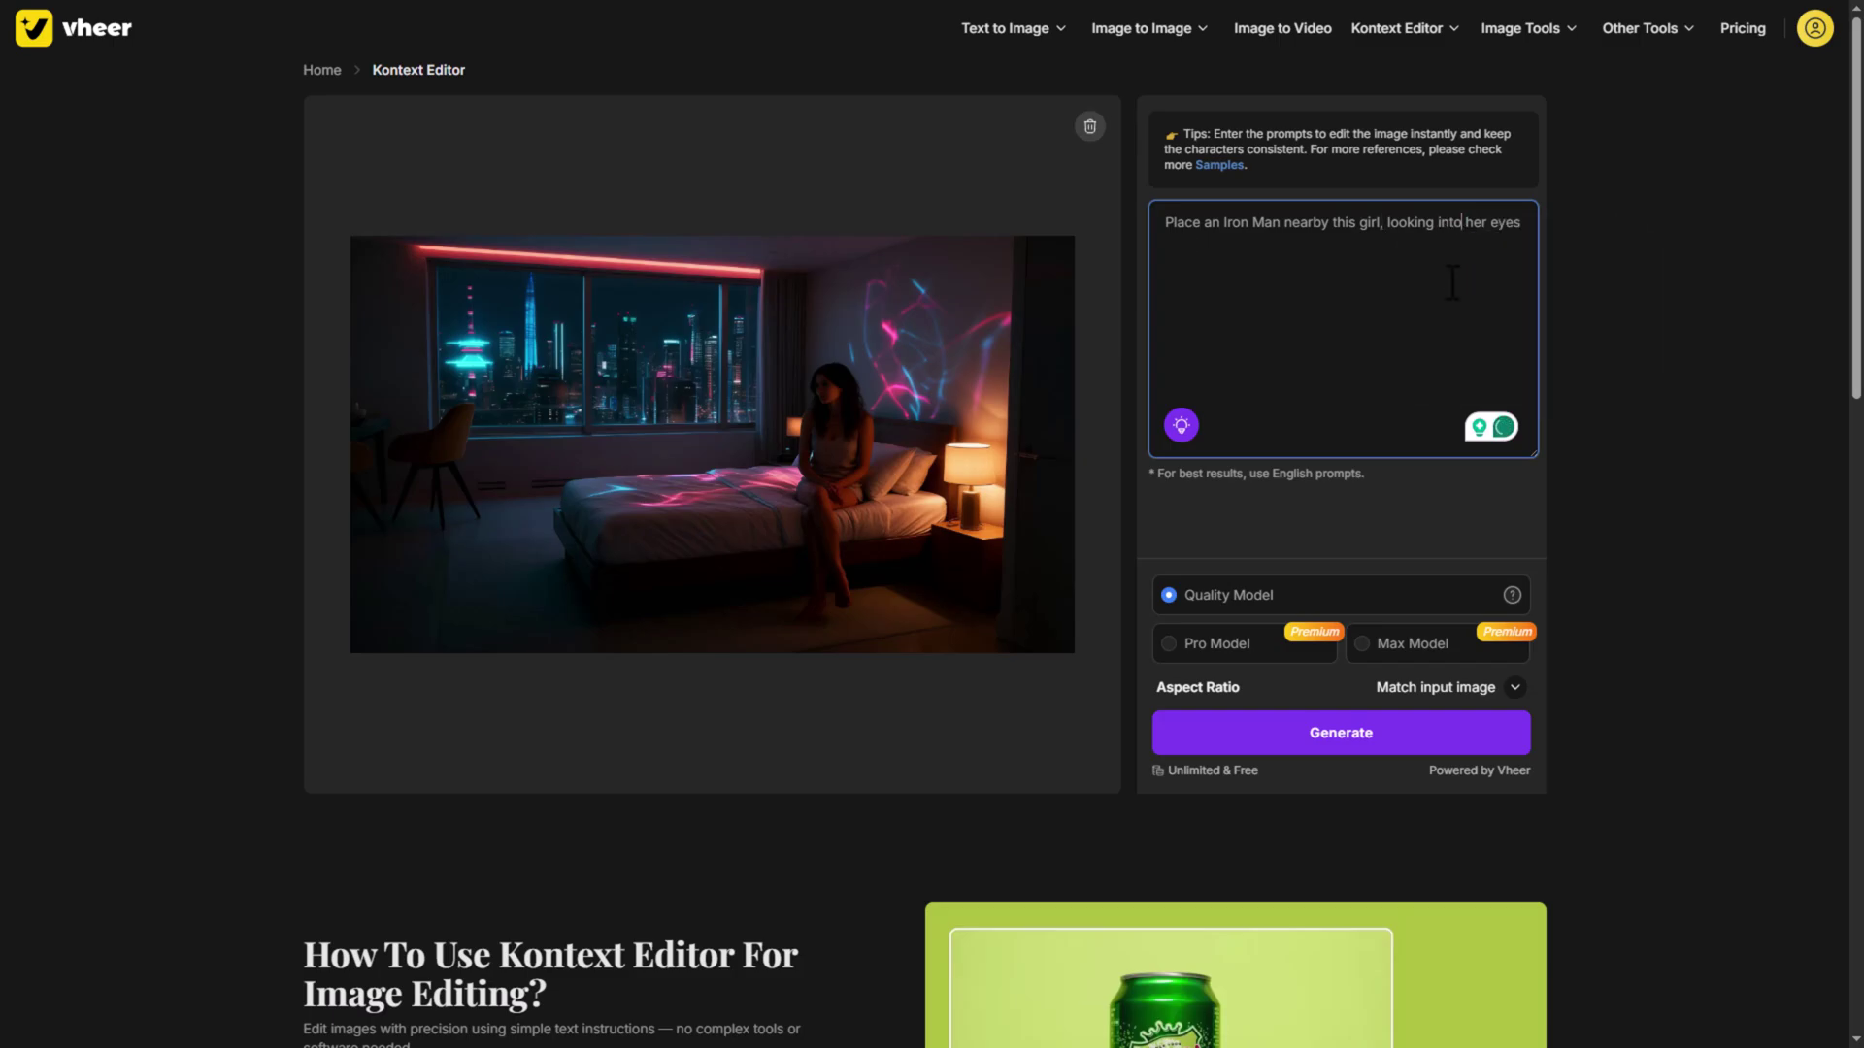
{"action": "left_click", "coordinate": [1394, 644]}
{"action": "left_click", "coordinate": [1358, 741]}
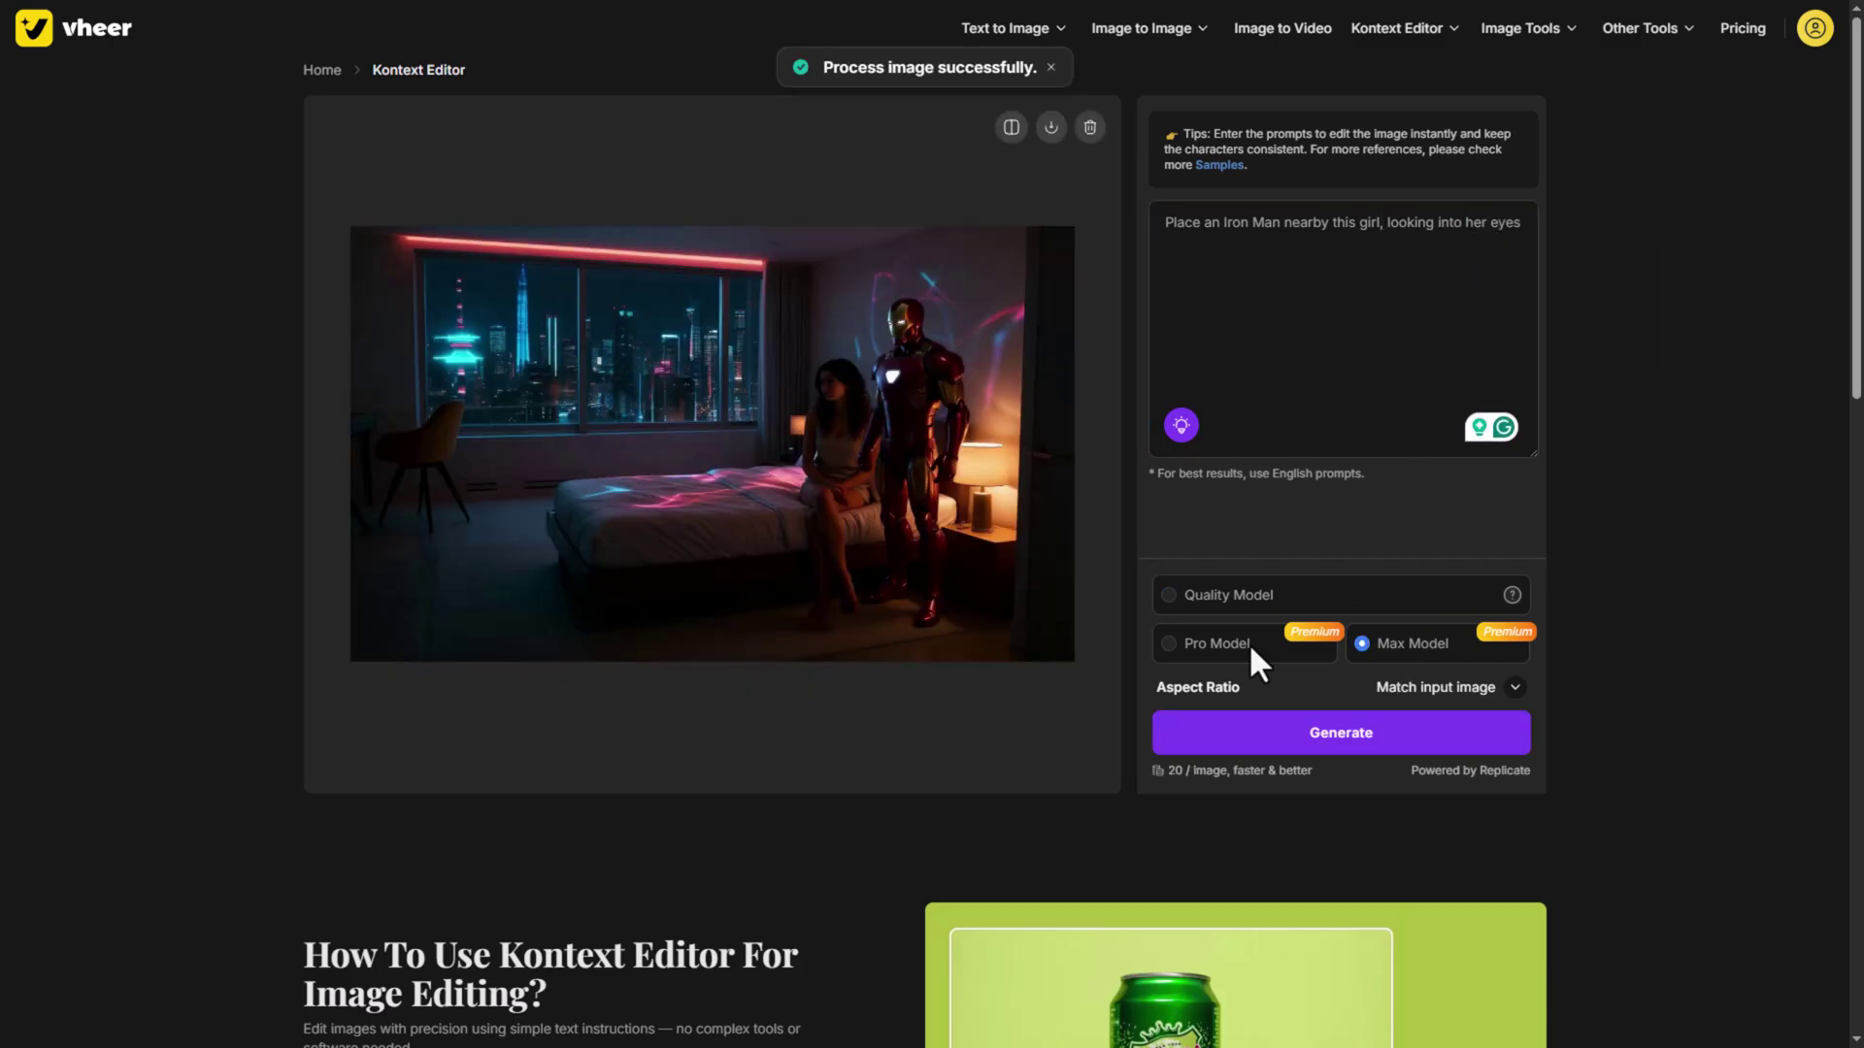
{"action": "key", "text": "ctrl+plus"}
{"action": "key", "text": "ctrl+plus"}
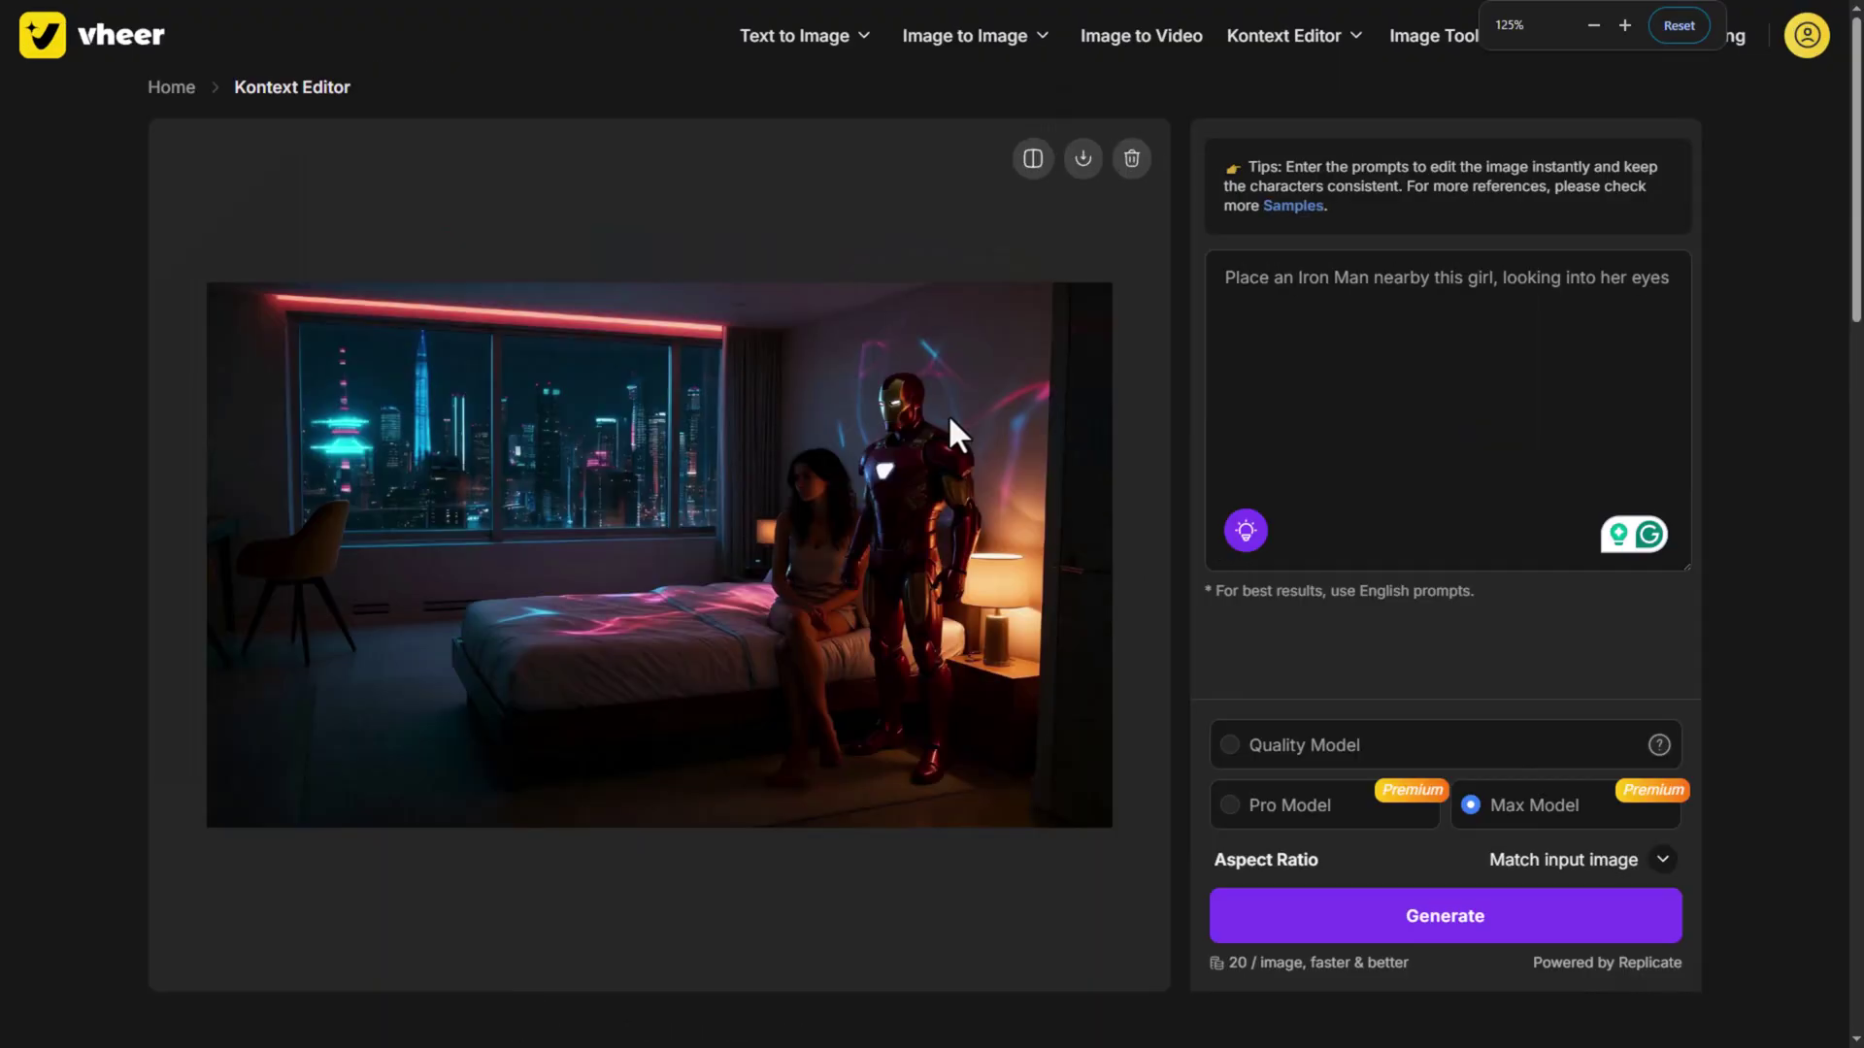
{"action": "key", "text": "ctrl+minus"}
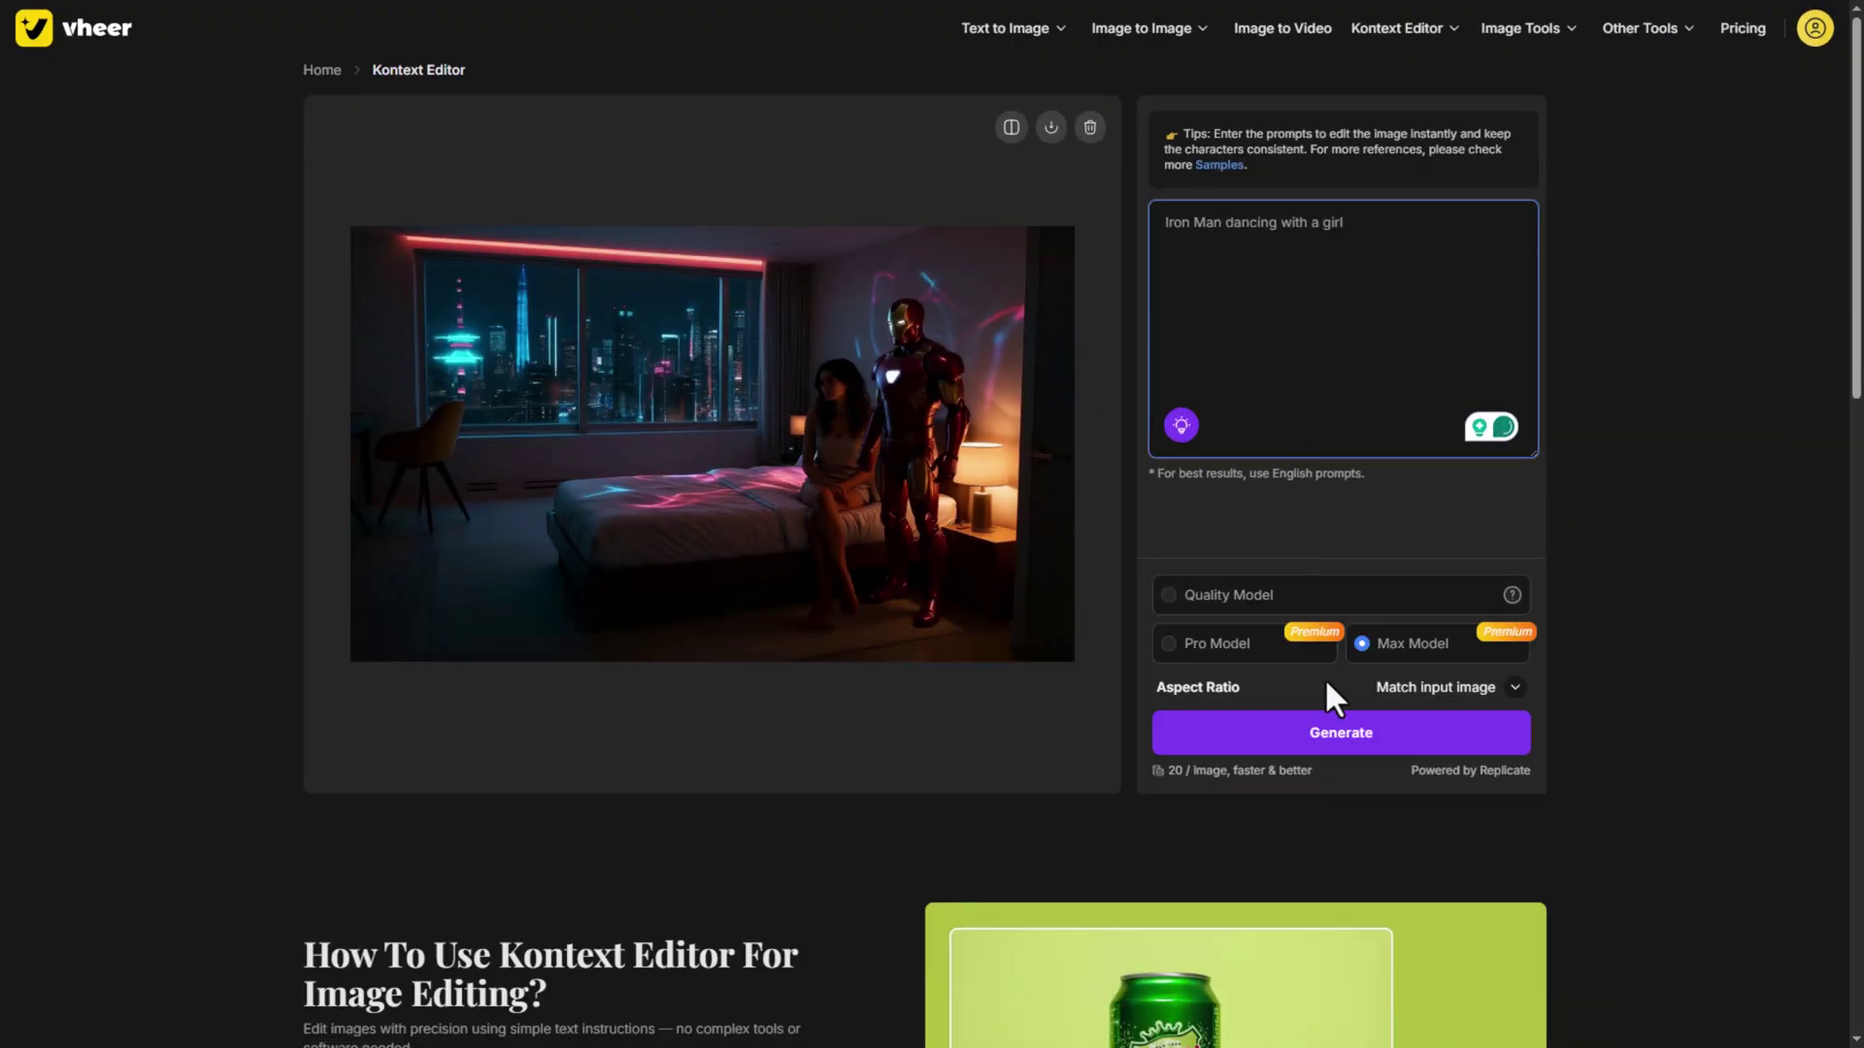
Regenerate with Iron Man dancing with her, then highlight the 3D Figure generator heading
{"action": "left_click", "coordinate": [1338, 736]}
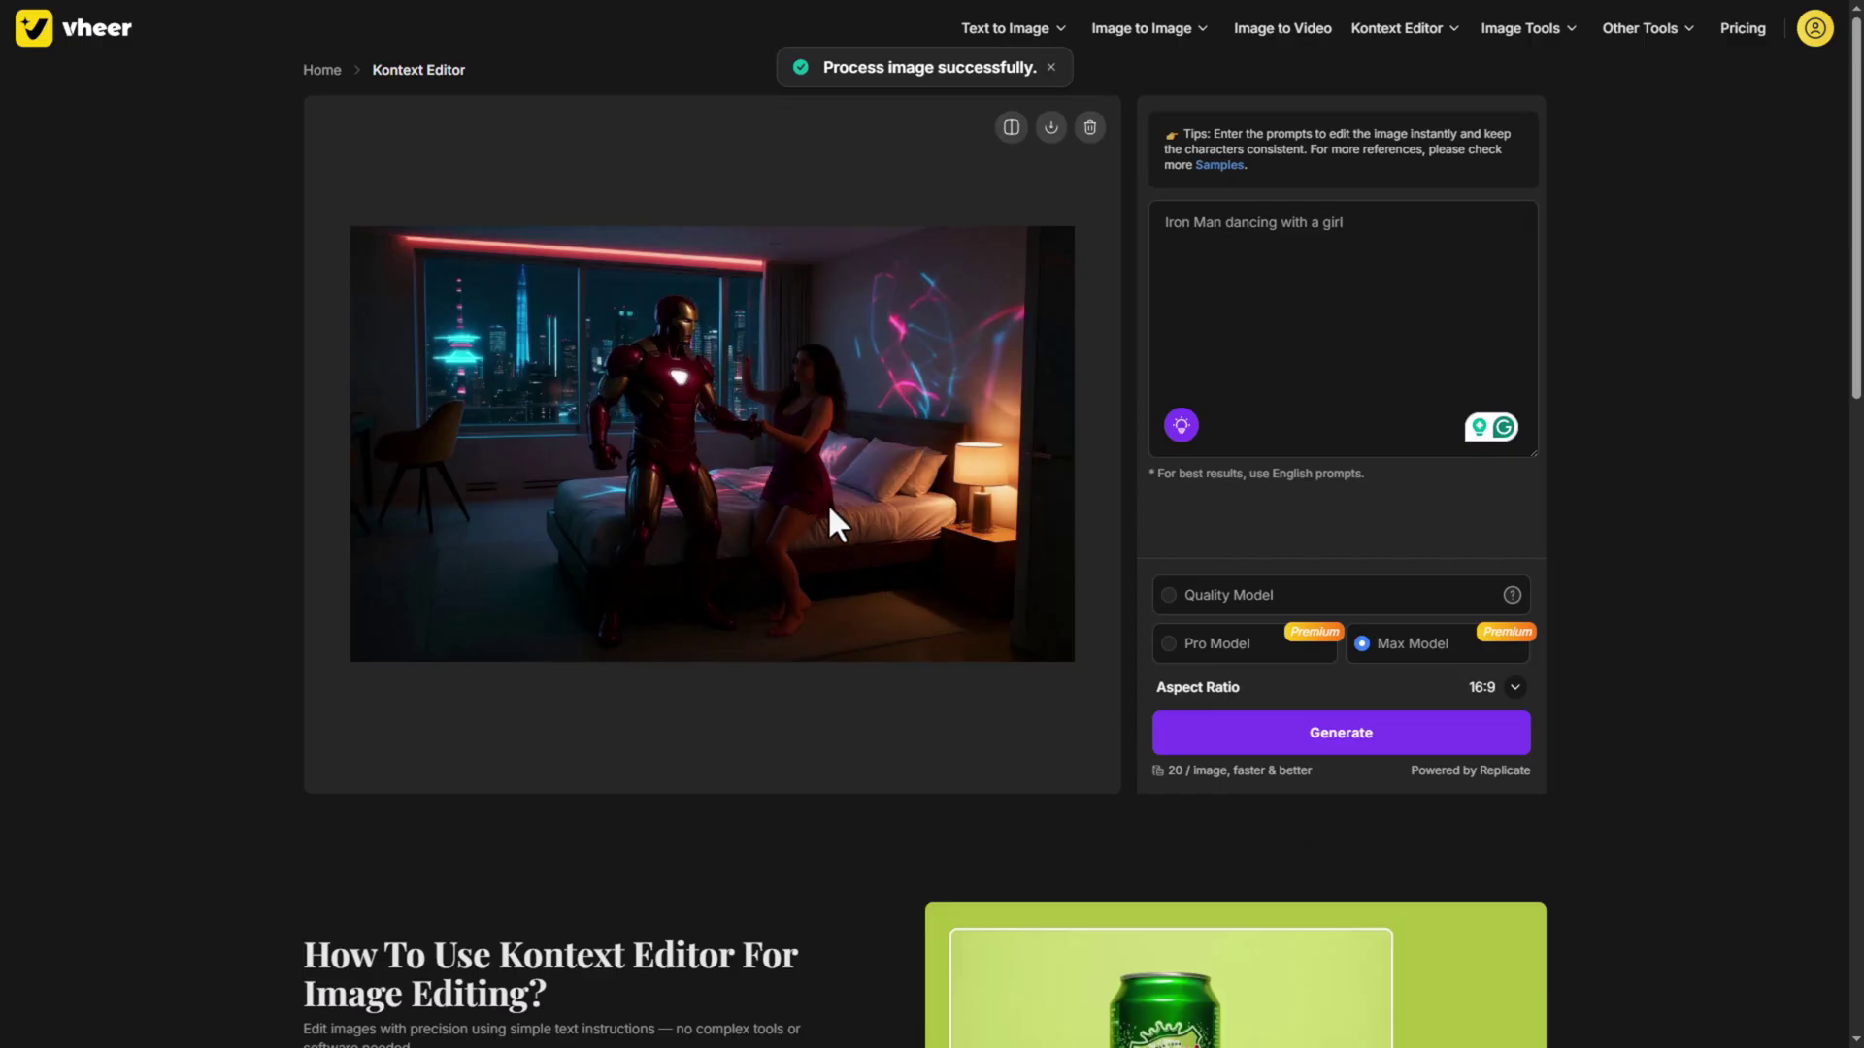
{"action": "key", "text": "ctrl+plus"}
{"action": "key", "text": "ctrl+plus"}
{"action": "key", "text": "ctrl+plus"}
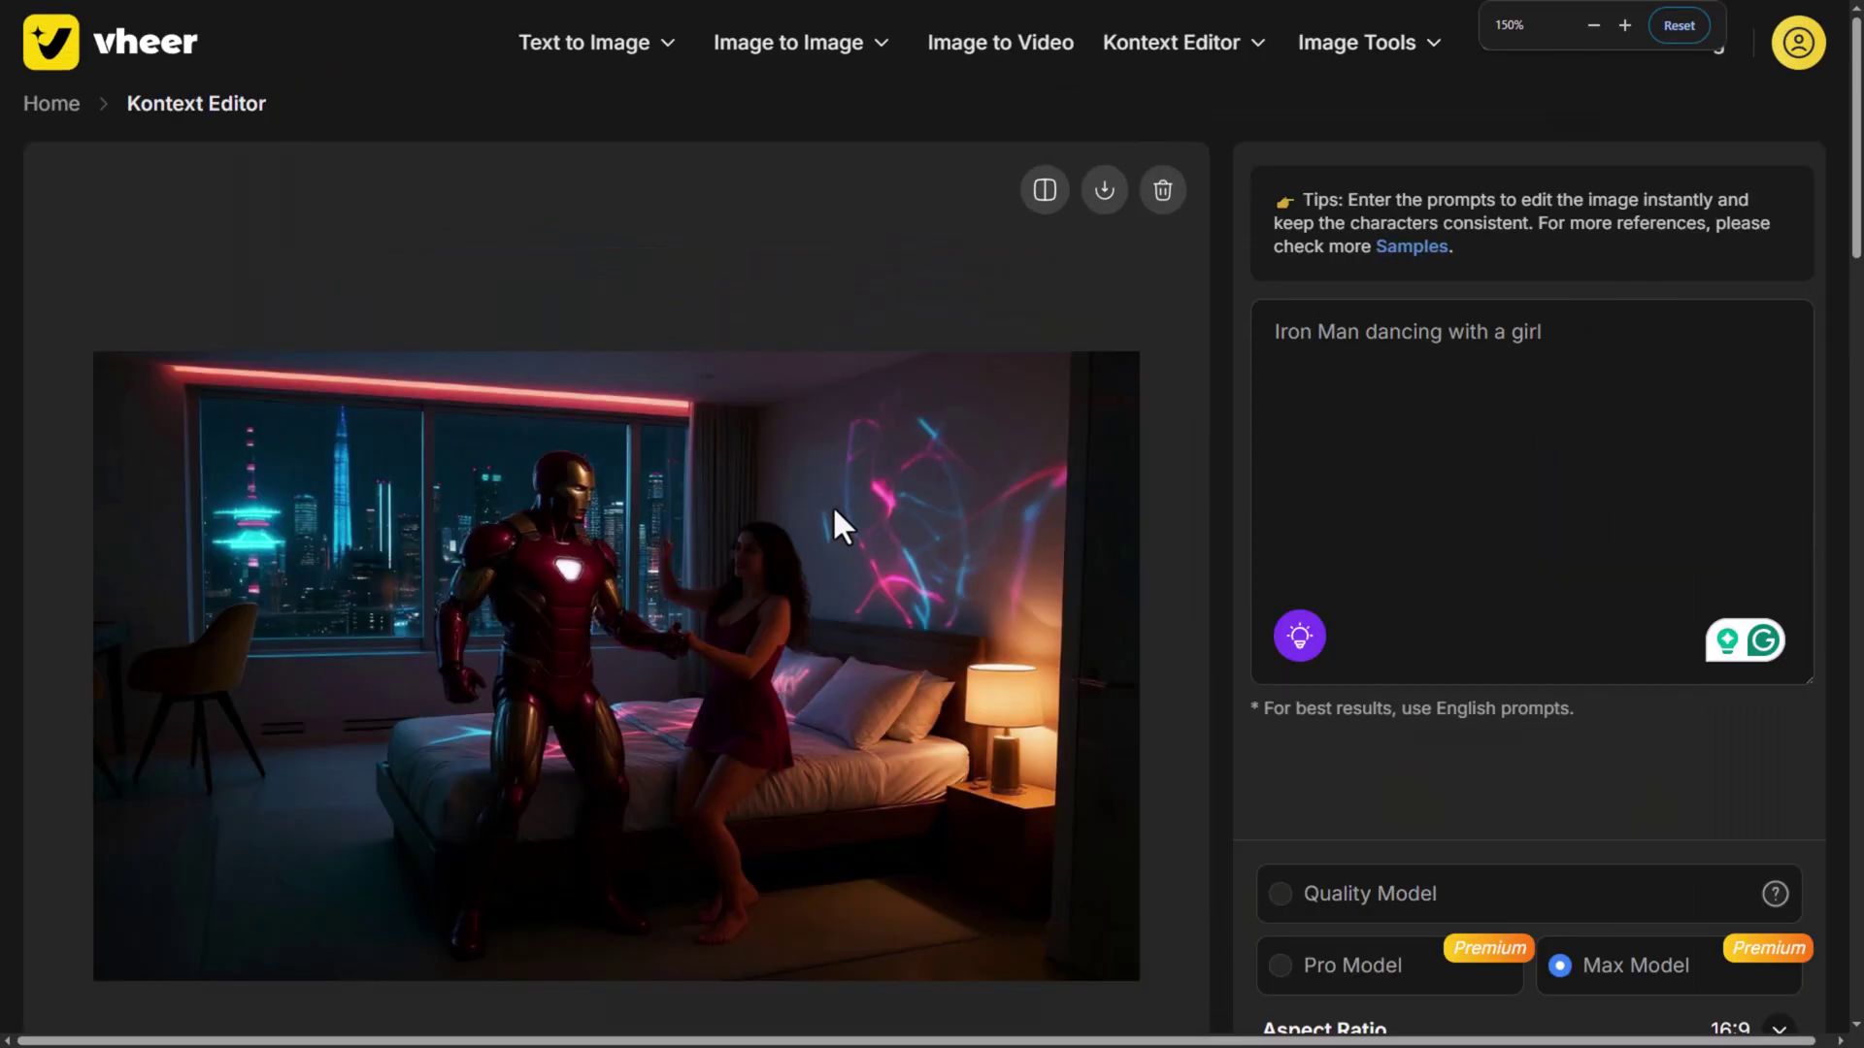
{"action": "scroll", "coordinate": [833, 507], "scroll_direction": "down", "scroll_amount": 2}
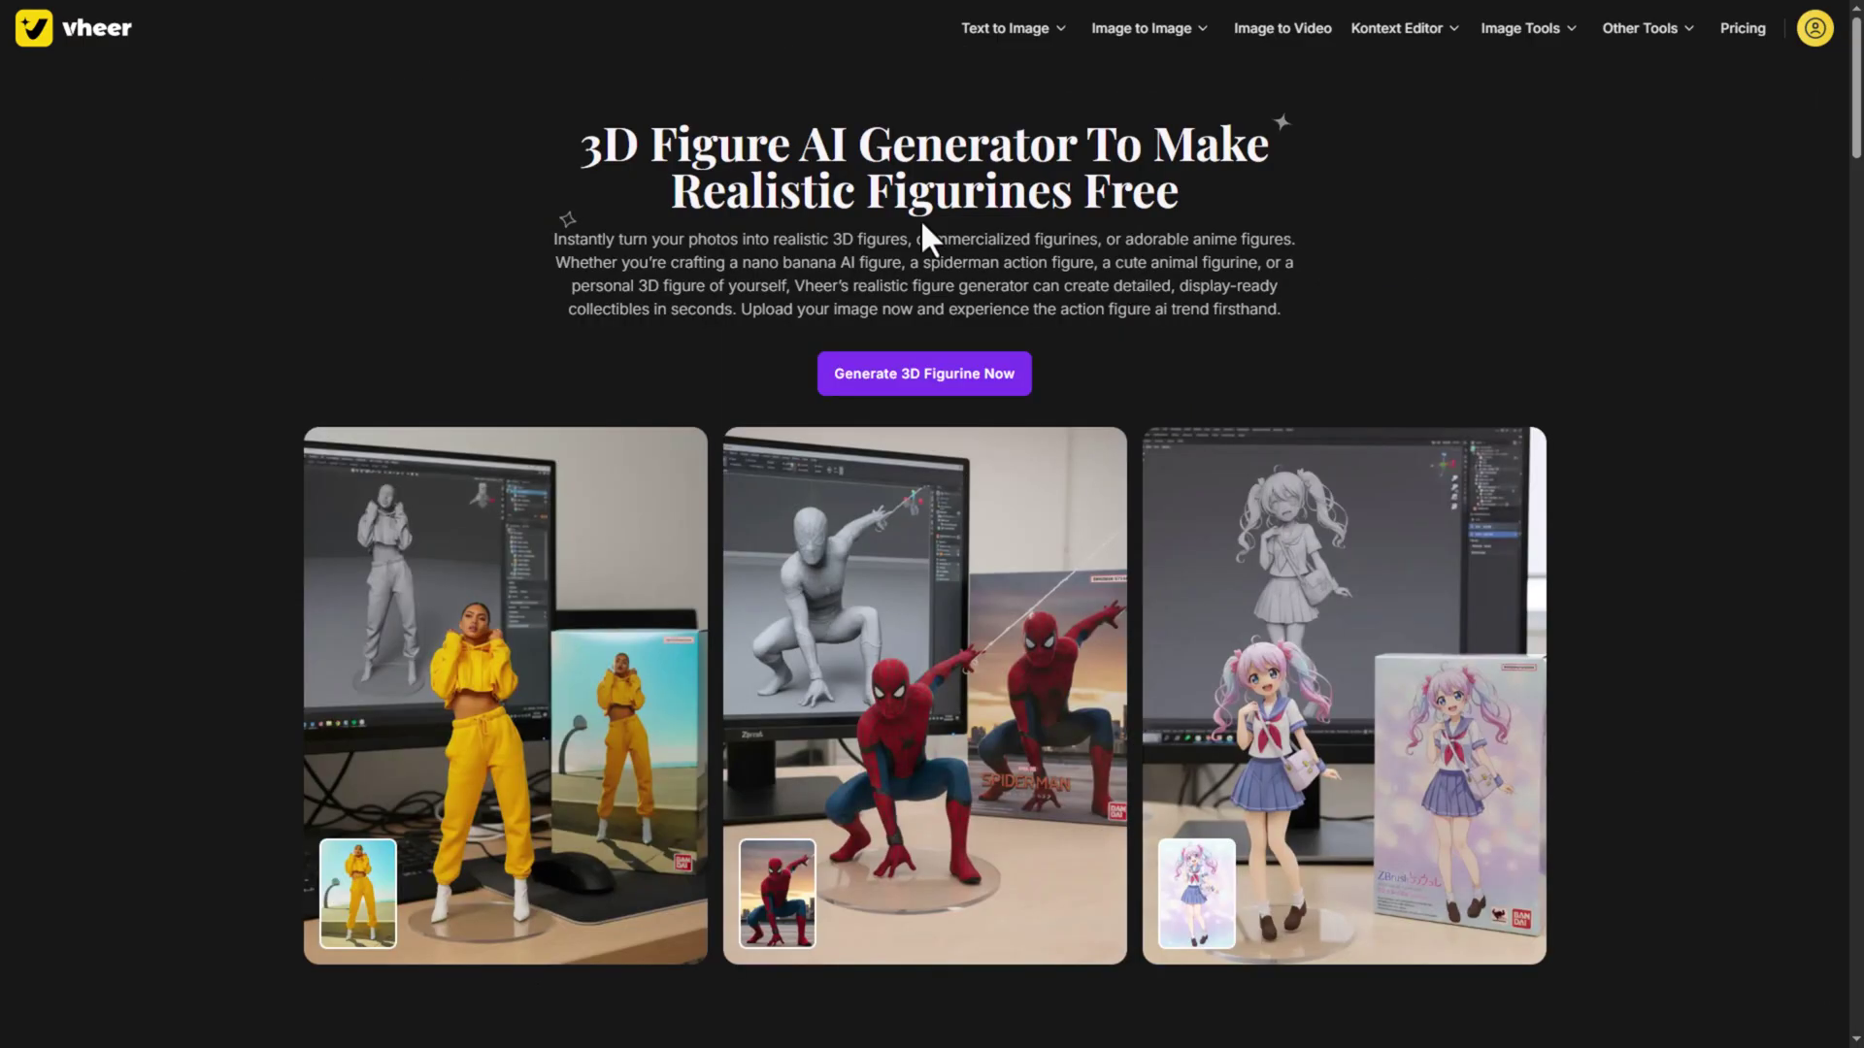
{"action": "left_click_drag", "start_coordinate": [580, 145], "coordinate": [1200, 192]}
{"action": "scroll", "coordinate": [1077, 300], "scroll_direction": "down", "scroll_amount": 2}
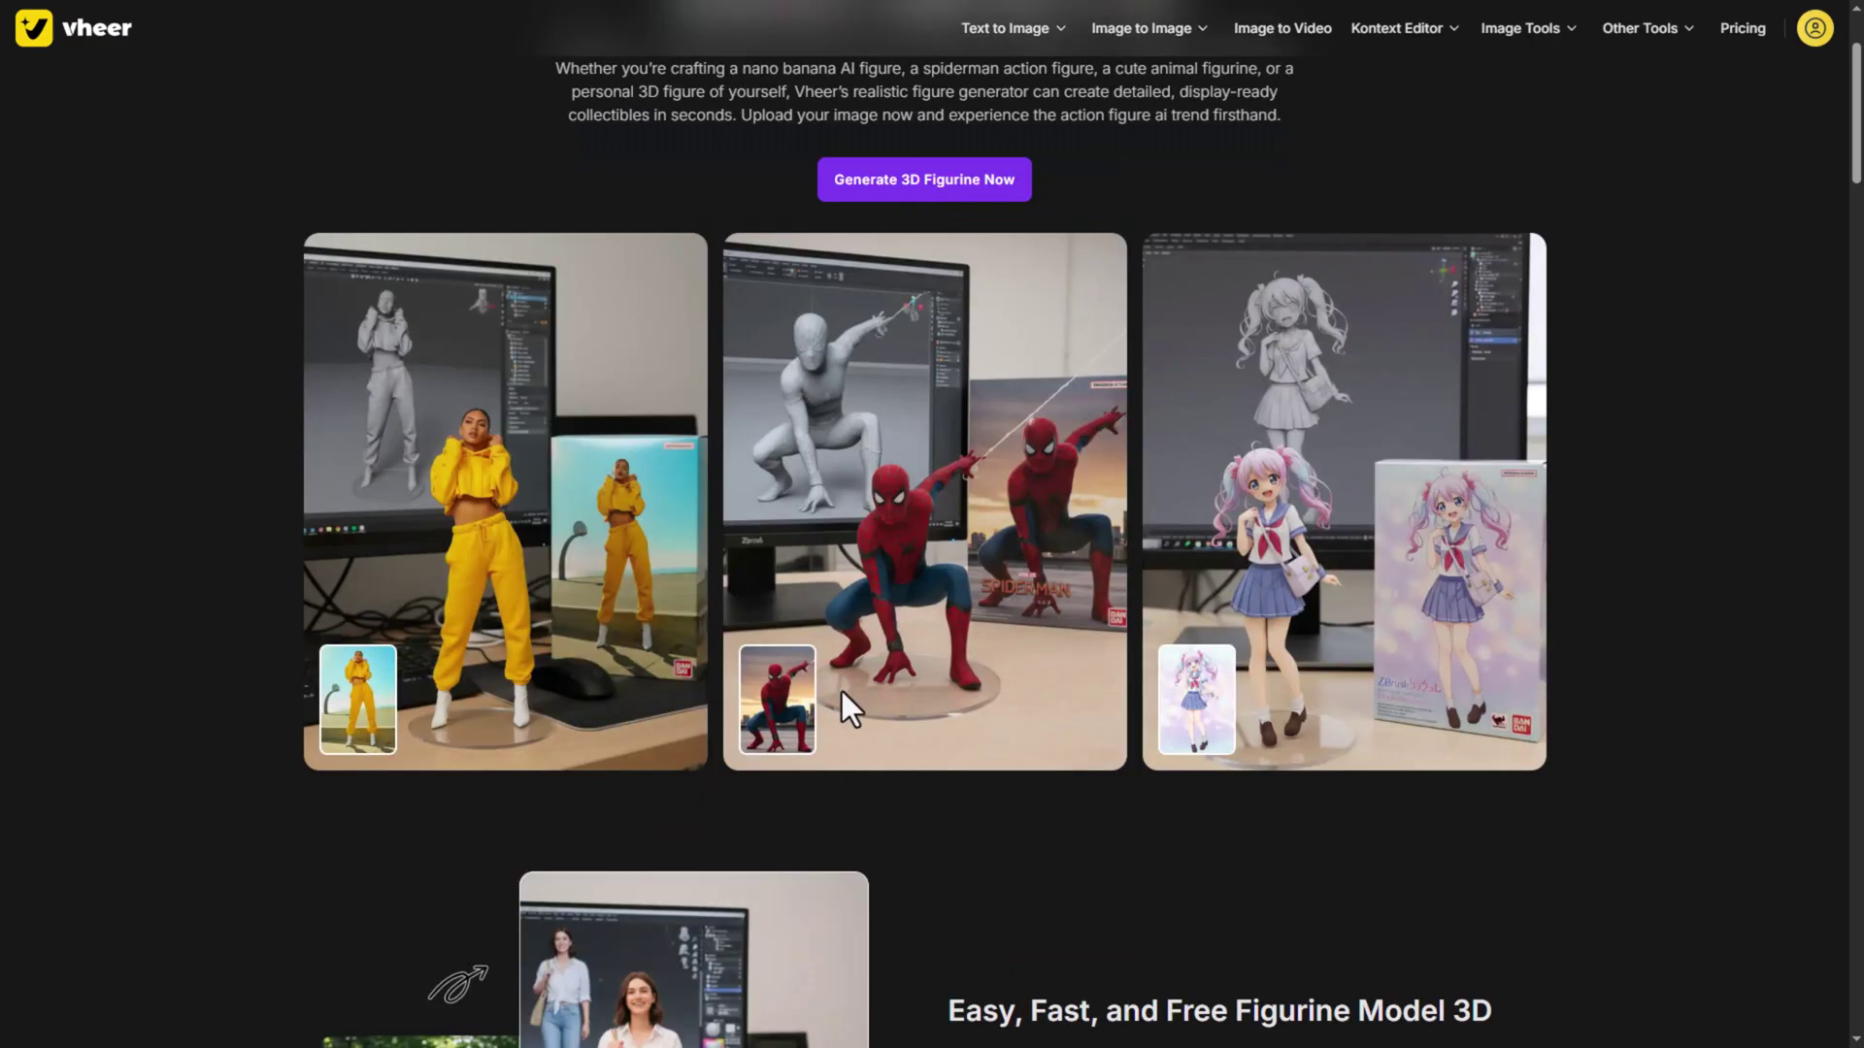
Set up the 3D figurine generator with Max Model at 3:2 aspect ratio
{"action": "scroll", "coordinate": [965, 686], "scroll_direction": "down", "scroll_amount": 2}
{"action": "scroll", "coordinate": [965, 695], "scroll_direction": "up", "scroll_amount": 4}
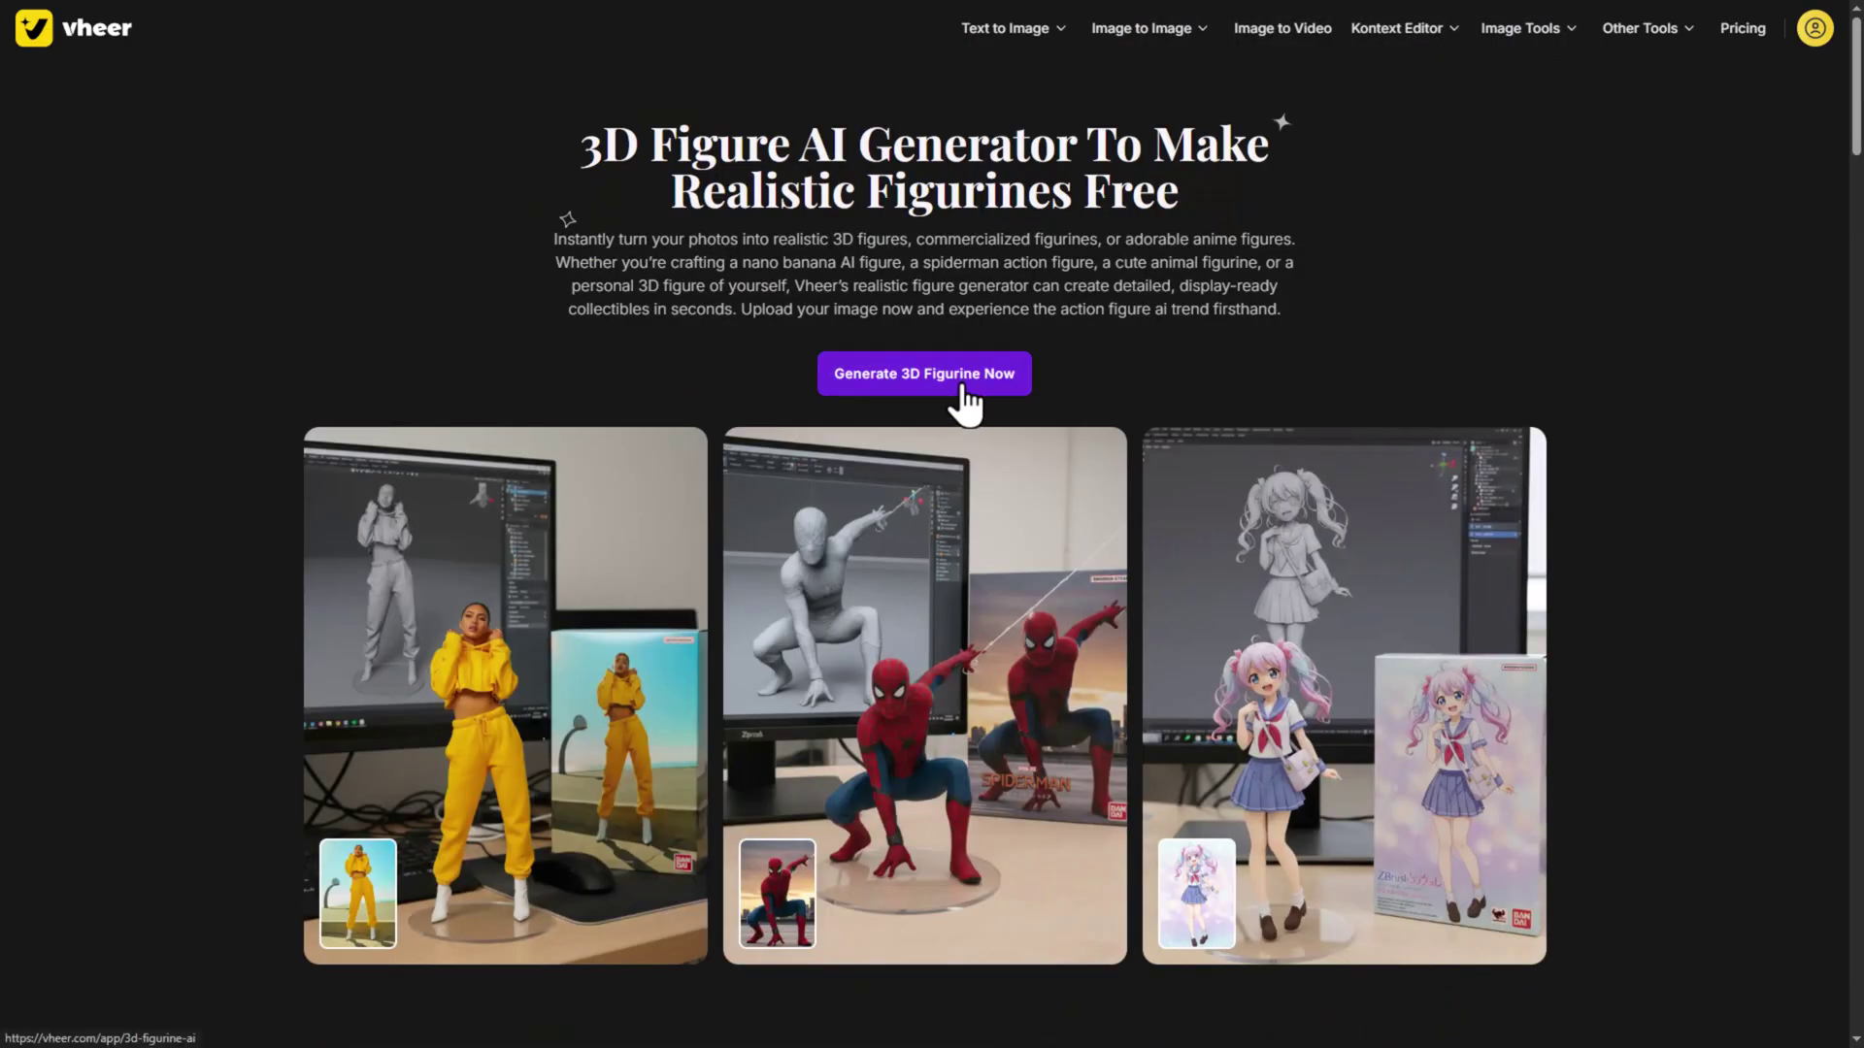
{"action": "left_click", "coordinate": [964, 388]}
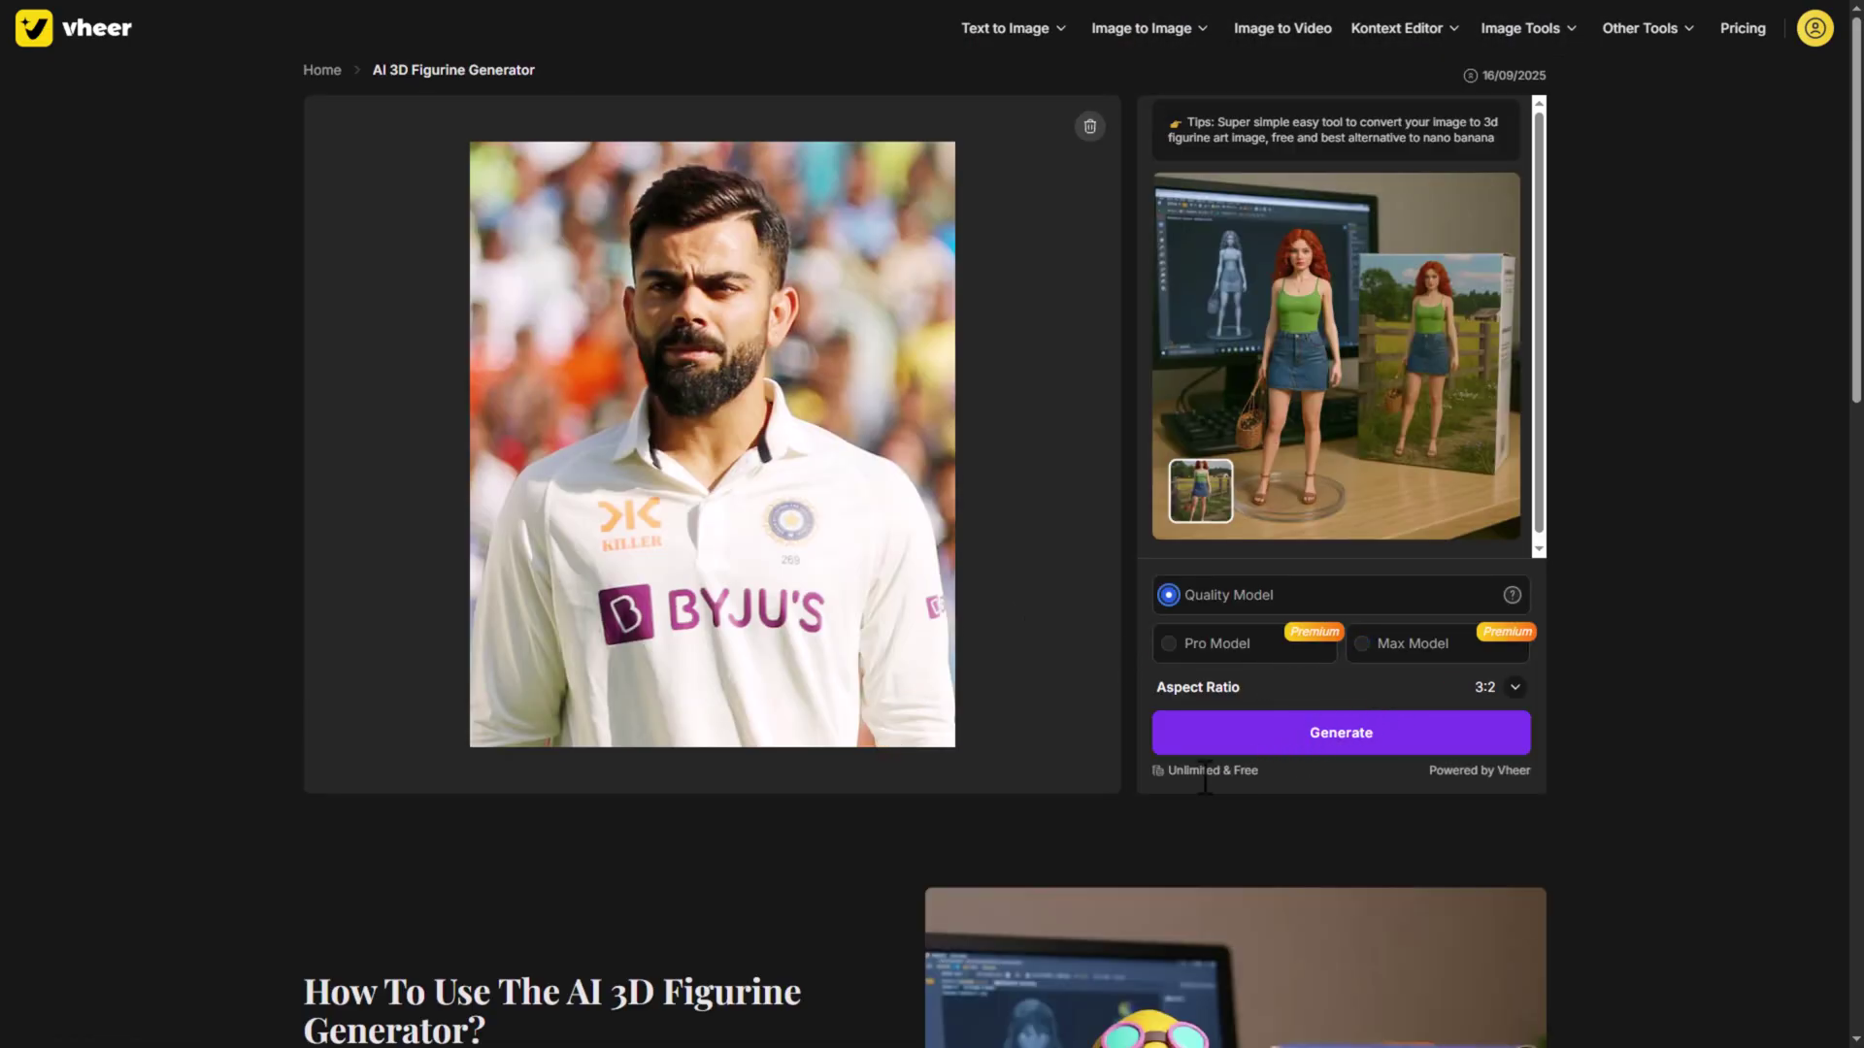
{"action": "left_click", "coordinate": [1388, 643]}
{"action": "left_click", "coordinate": [1500, 686]}
{"action": "left_click", "coordinate": [1476, 745]}
{"action": "left_click", "coordinate": [1404, 754]}
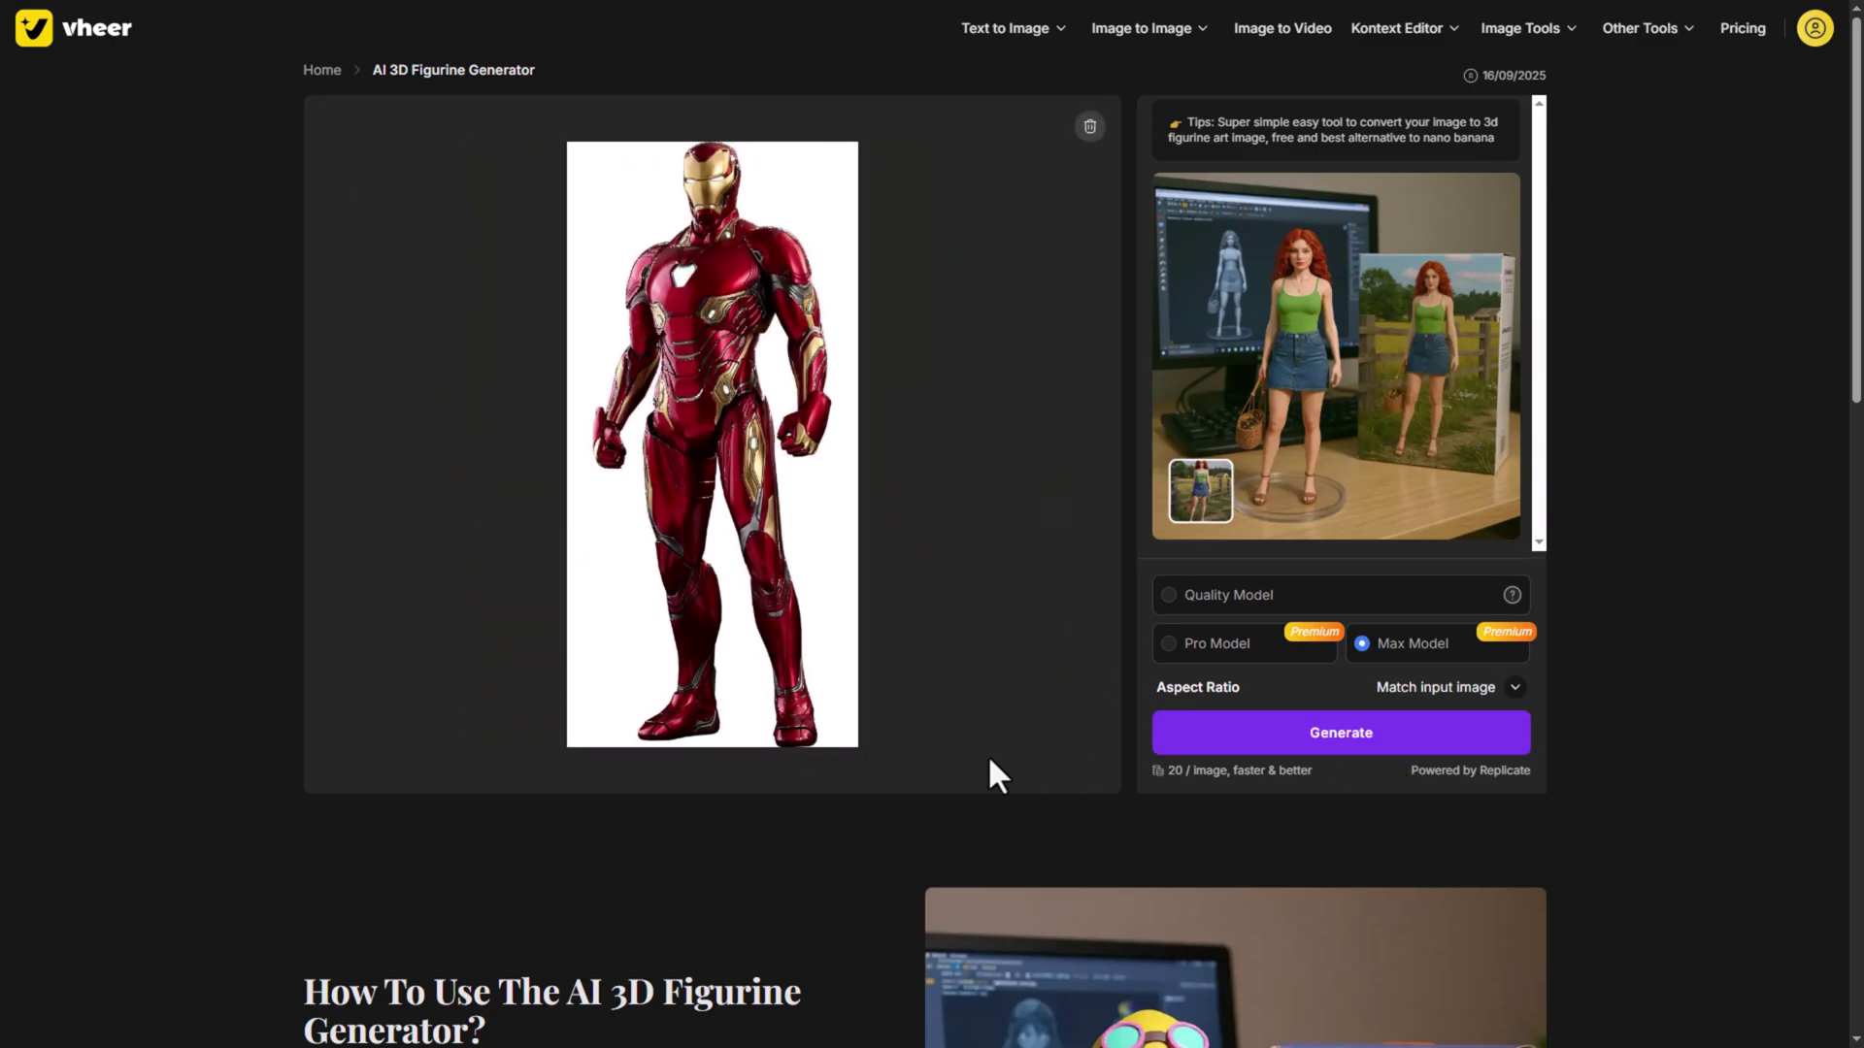
Generate a boxed figurine from the Iron Man image and compare it with the original
{"action": "left_click", "coordinate": [1199, 751]}
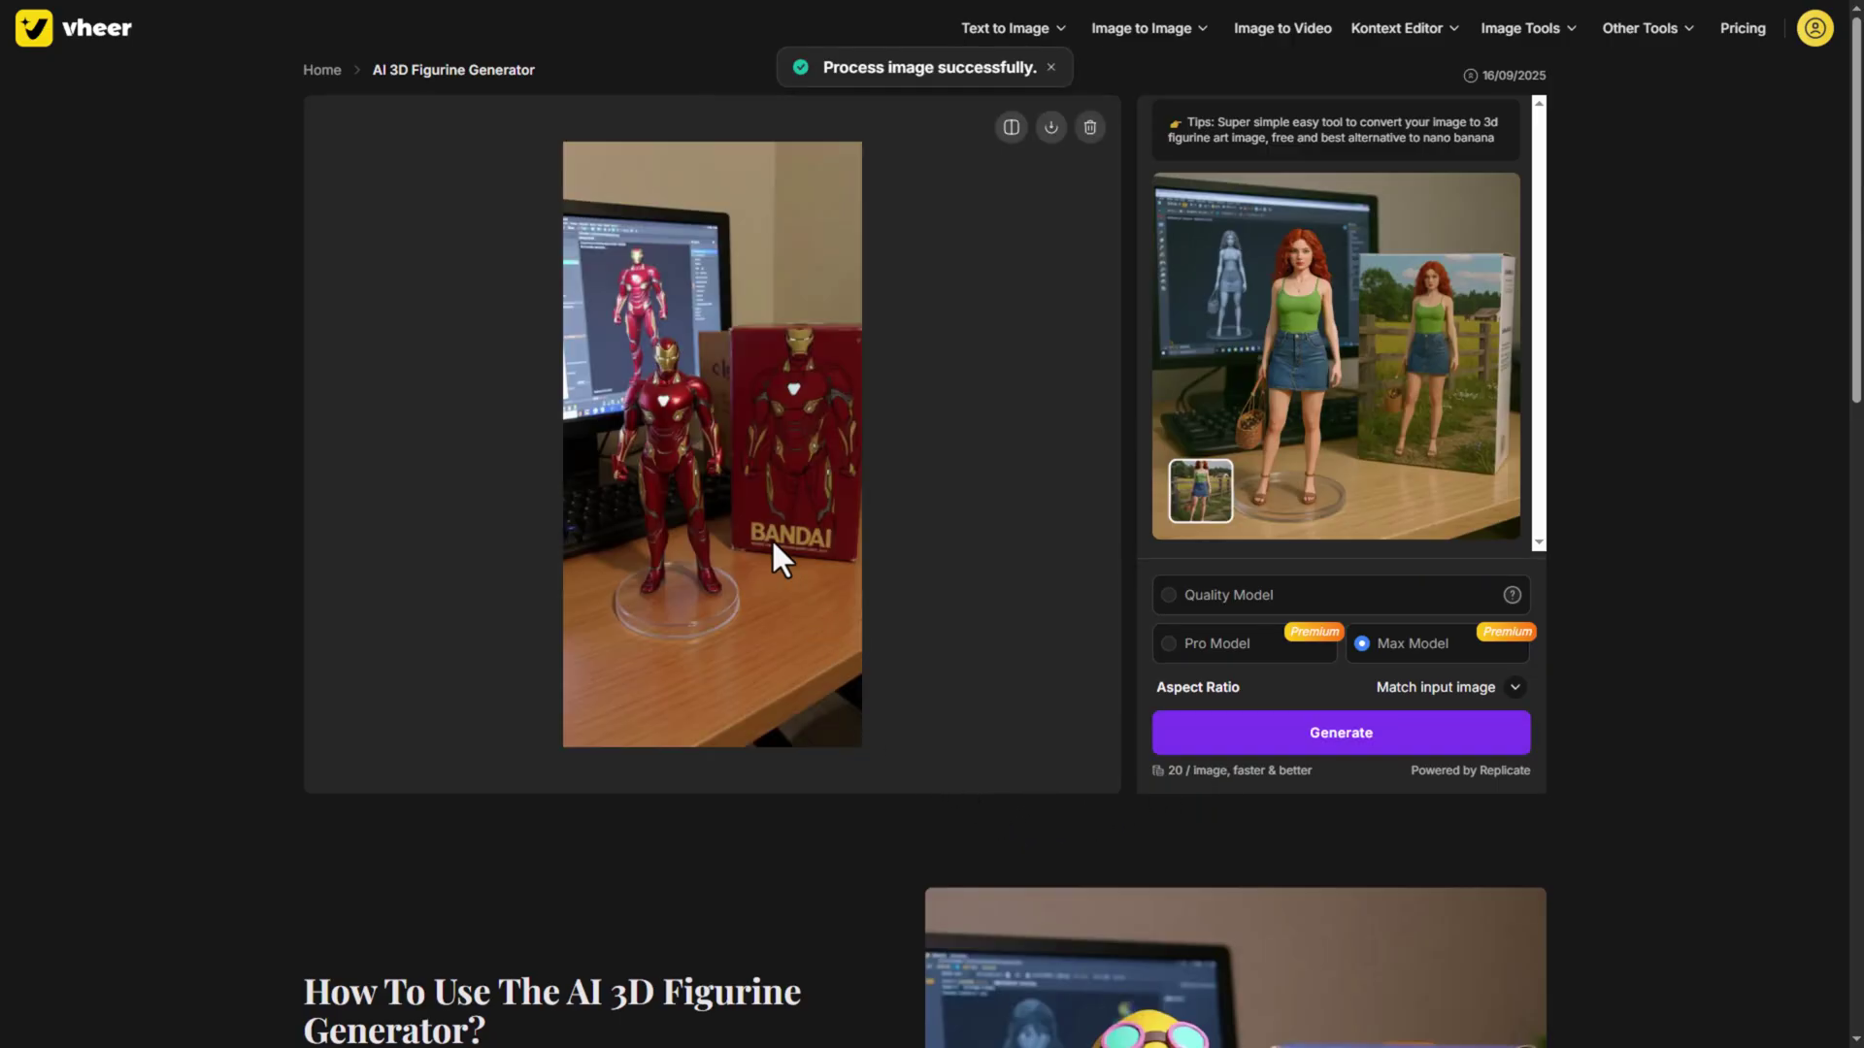
{"action": "left_click", "coordinate": [1011, 127]}
{"action": "left_click", "coordinate": [1011, 128]}
{"action": "left_click", "coordinate": [1011, 127]}
Generate a figurine from the anime swordsman image, then highlight the Background Remover heading
{"action": "left_click", "coordinate": [1010, 127]}
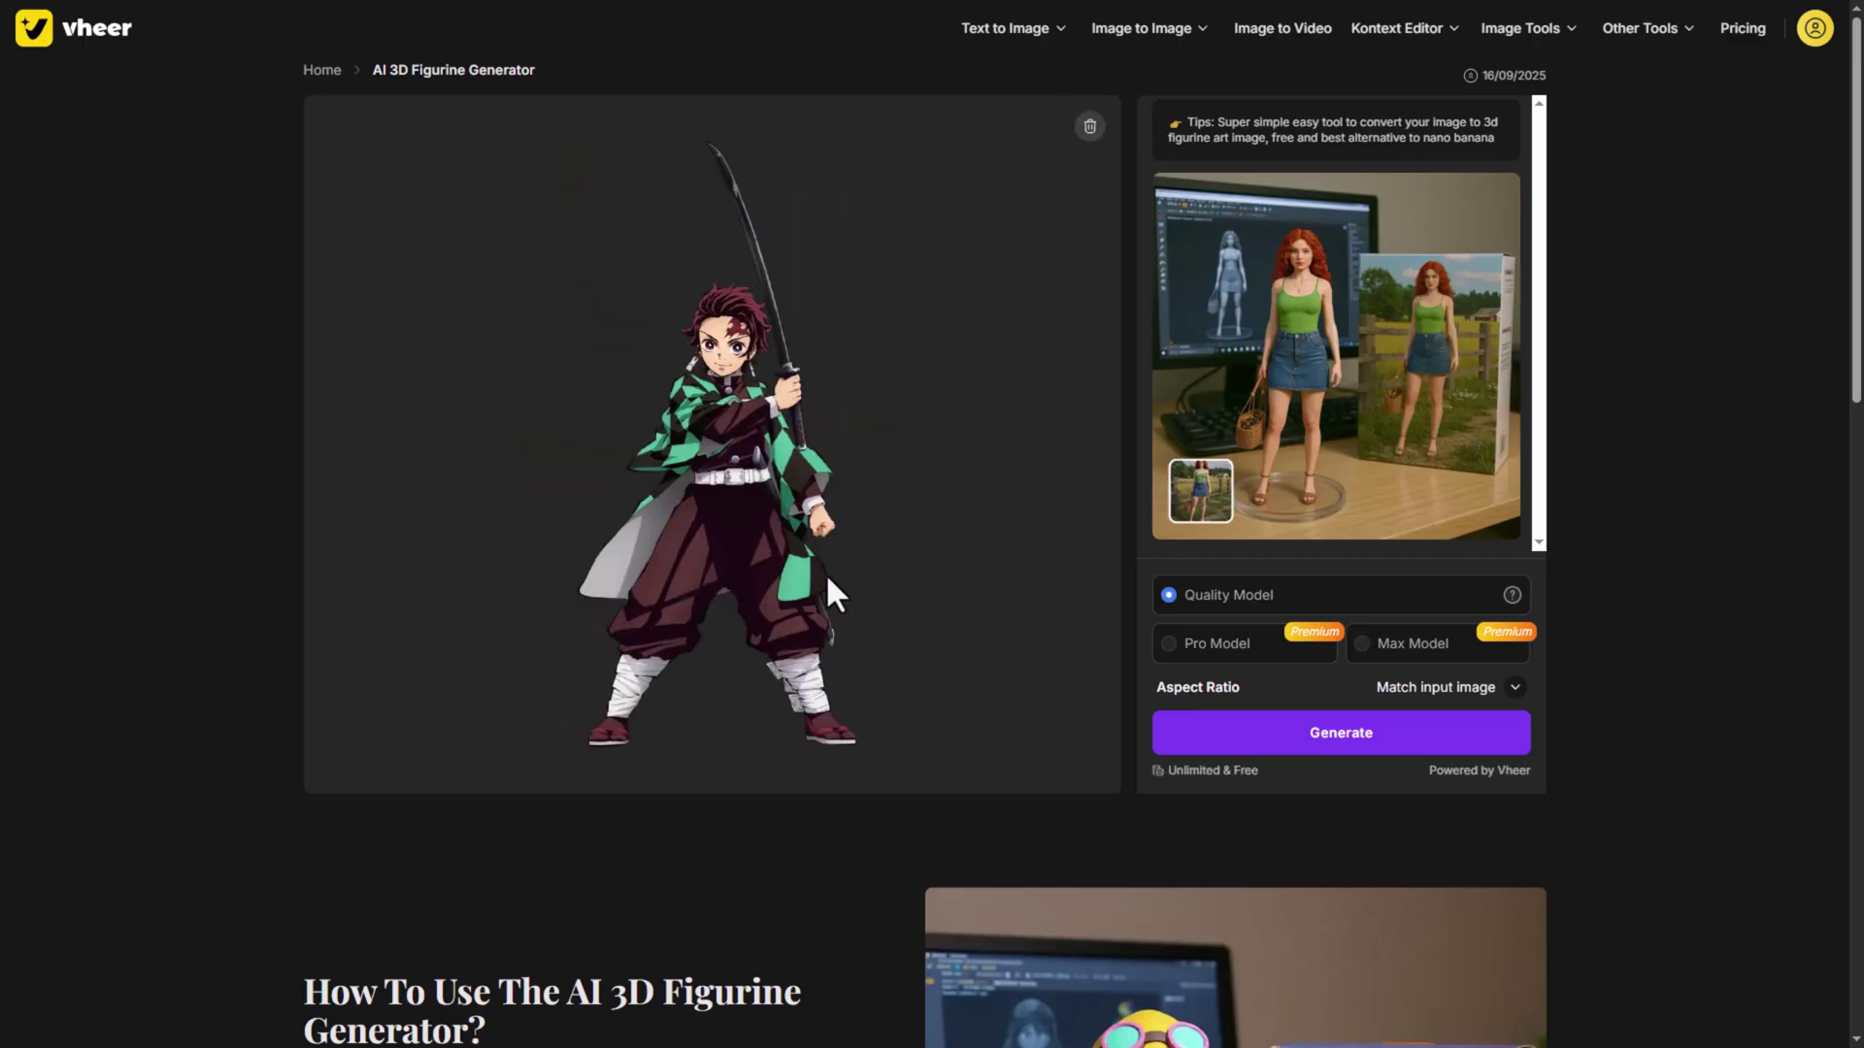
{"action": "left_click", "coordinate": [1403, 720]}
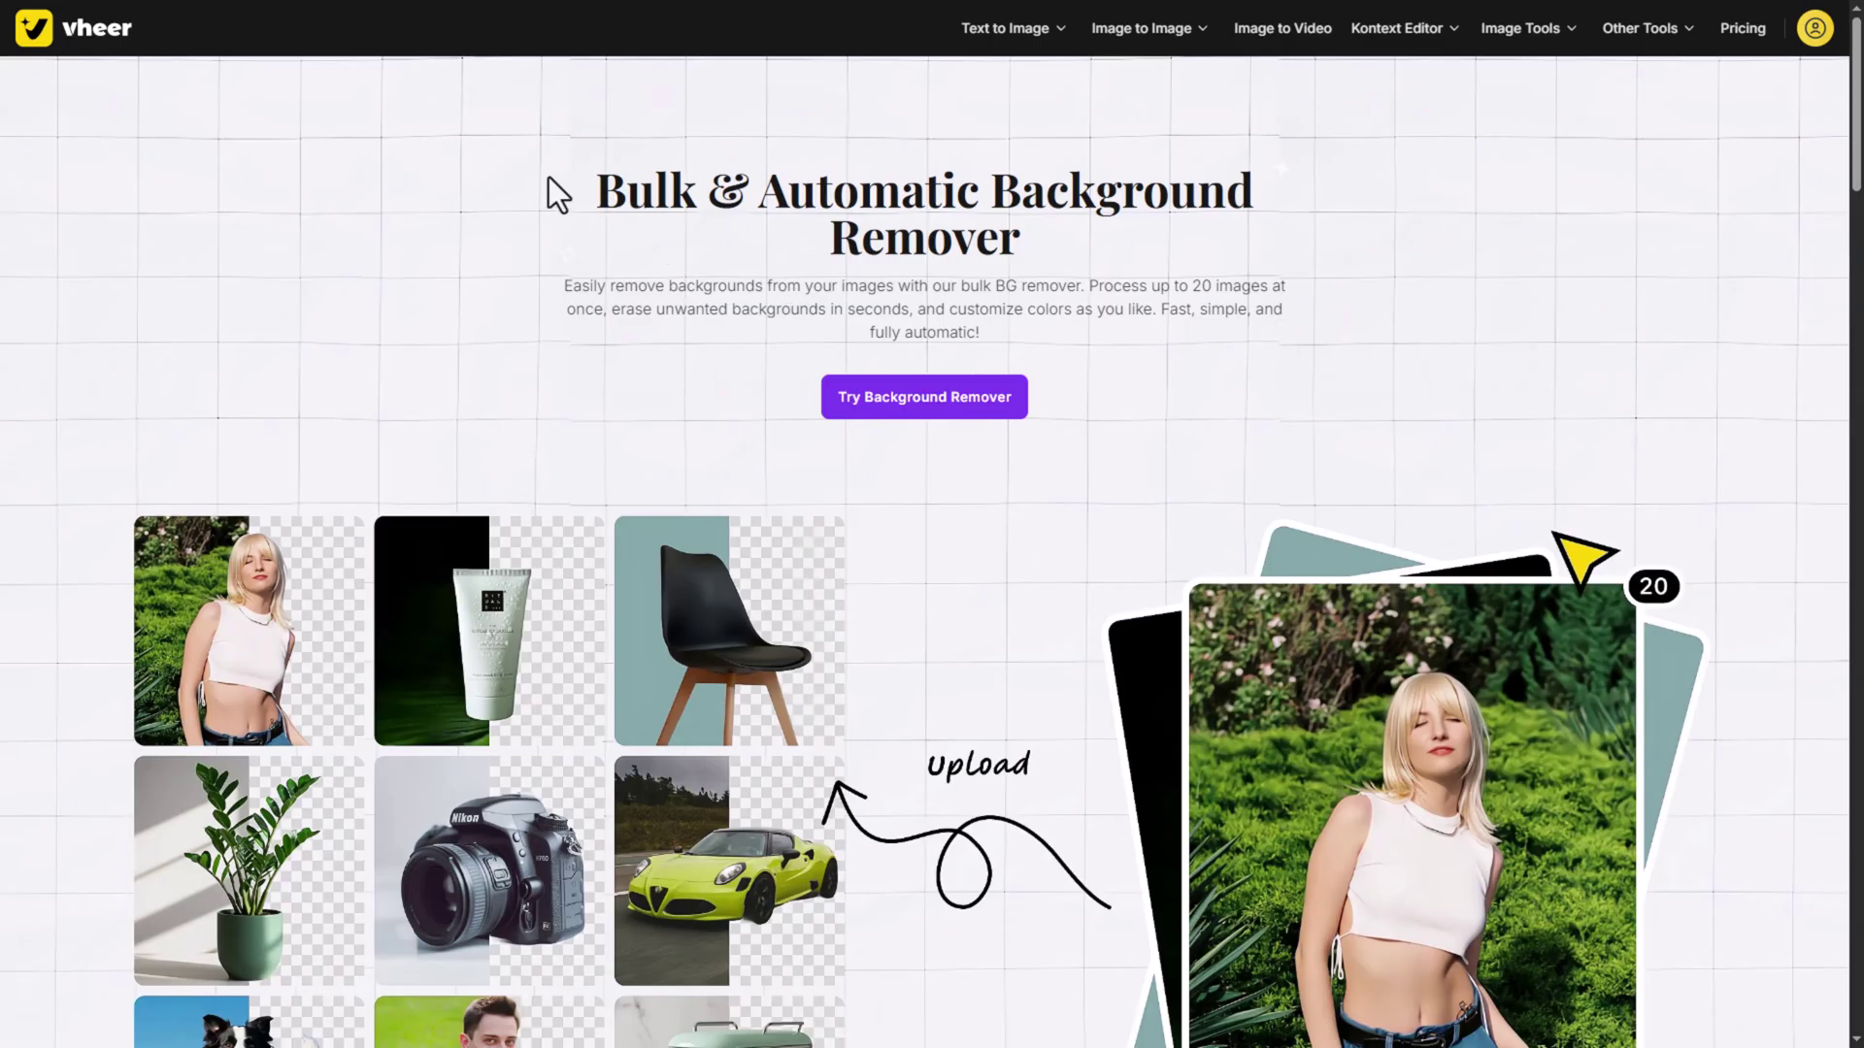
{"action": "left_click_drag", "start_coordinate": [550, 181], "coordinate": [1199, 286]}
{"action": "scroll", "coordinate": [1090, 487], "scroll_direction": "down", "scroll_amount": 3}
{"action": "scroll", "coordinate": [1044, 533], "scroll_direction": "down", "scroll_amount": 4}
{"action": "scroll", "coordinate": [1019, 398], "scroll_direction": "down", "scroll_amount": 15}
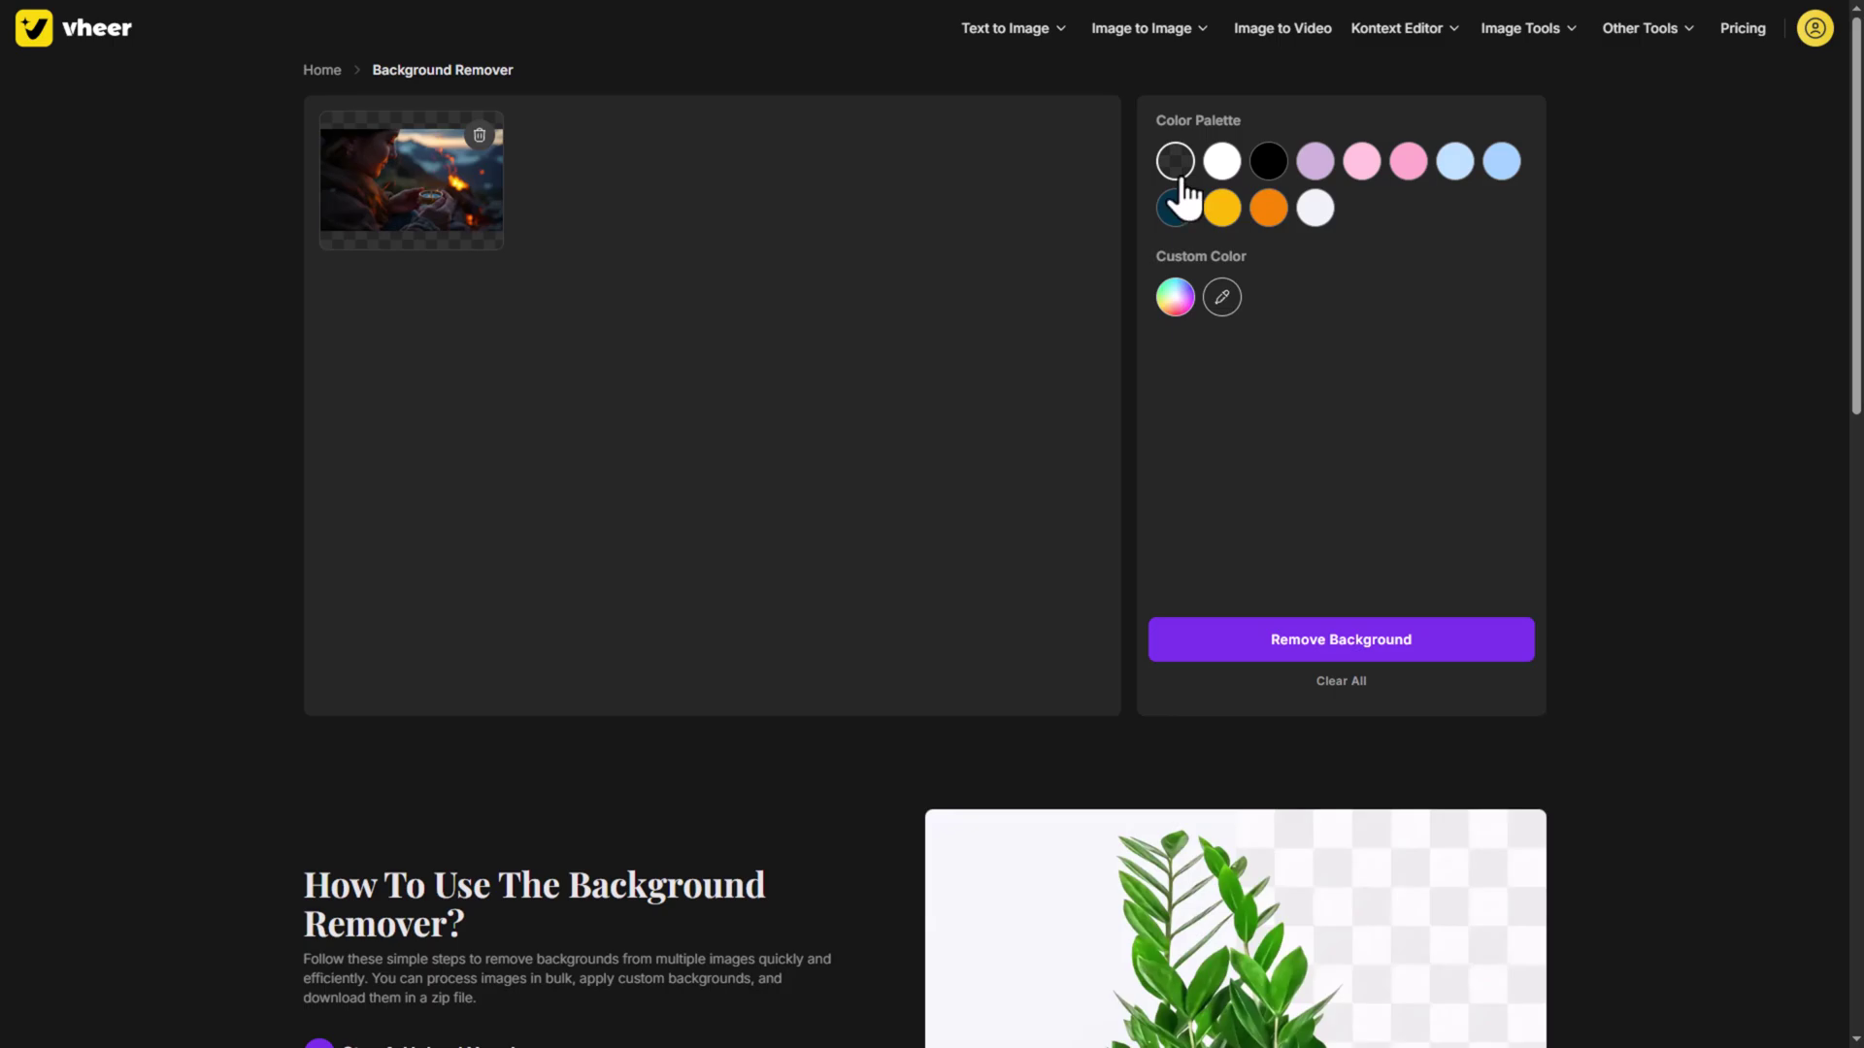
Remove the backgrounds from all four images and open the downloaded Iron Man PNG
{"action": "left_click", "coordinate": [1219, 165]}
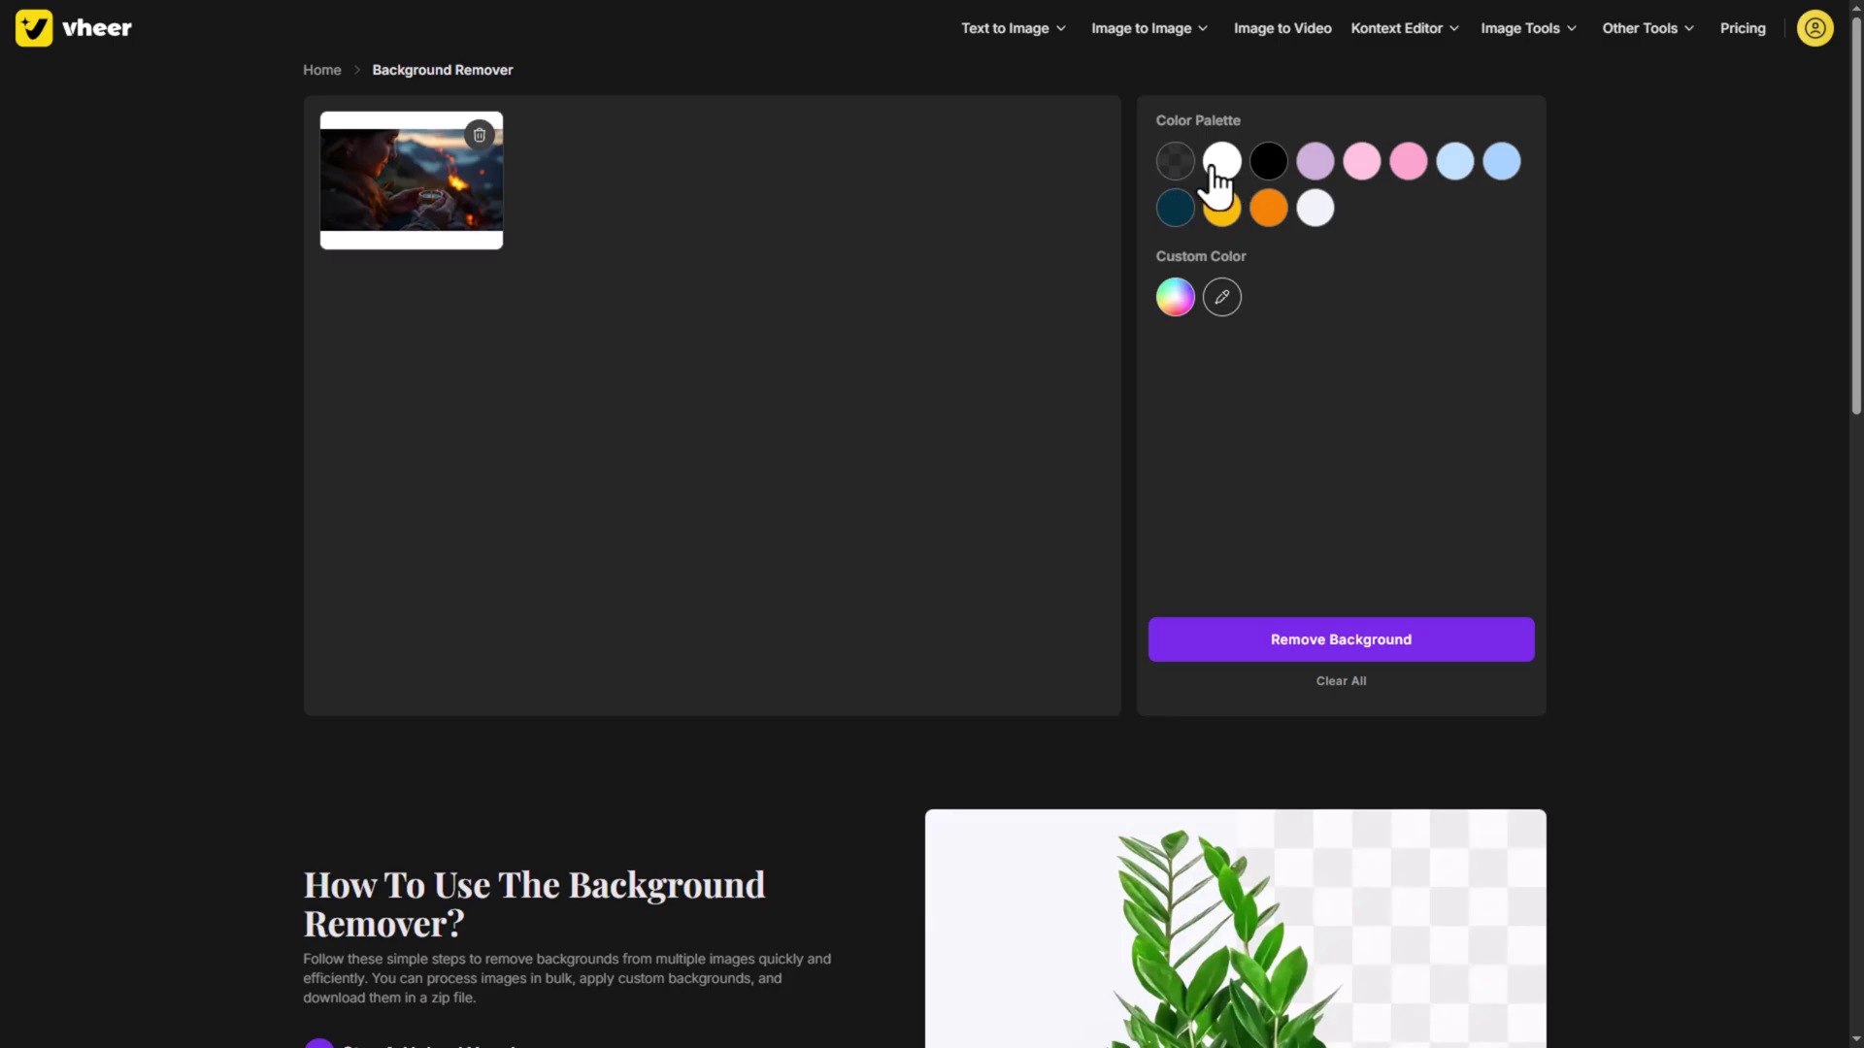
{"action": "left_click", "coordinate": [1273, 648]}
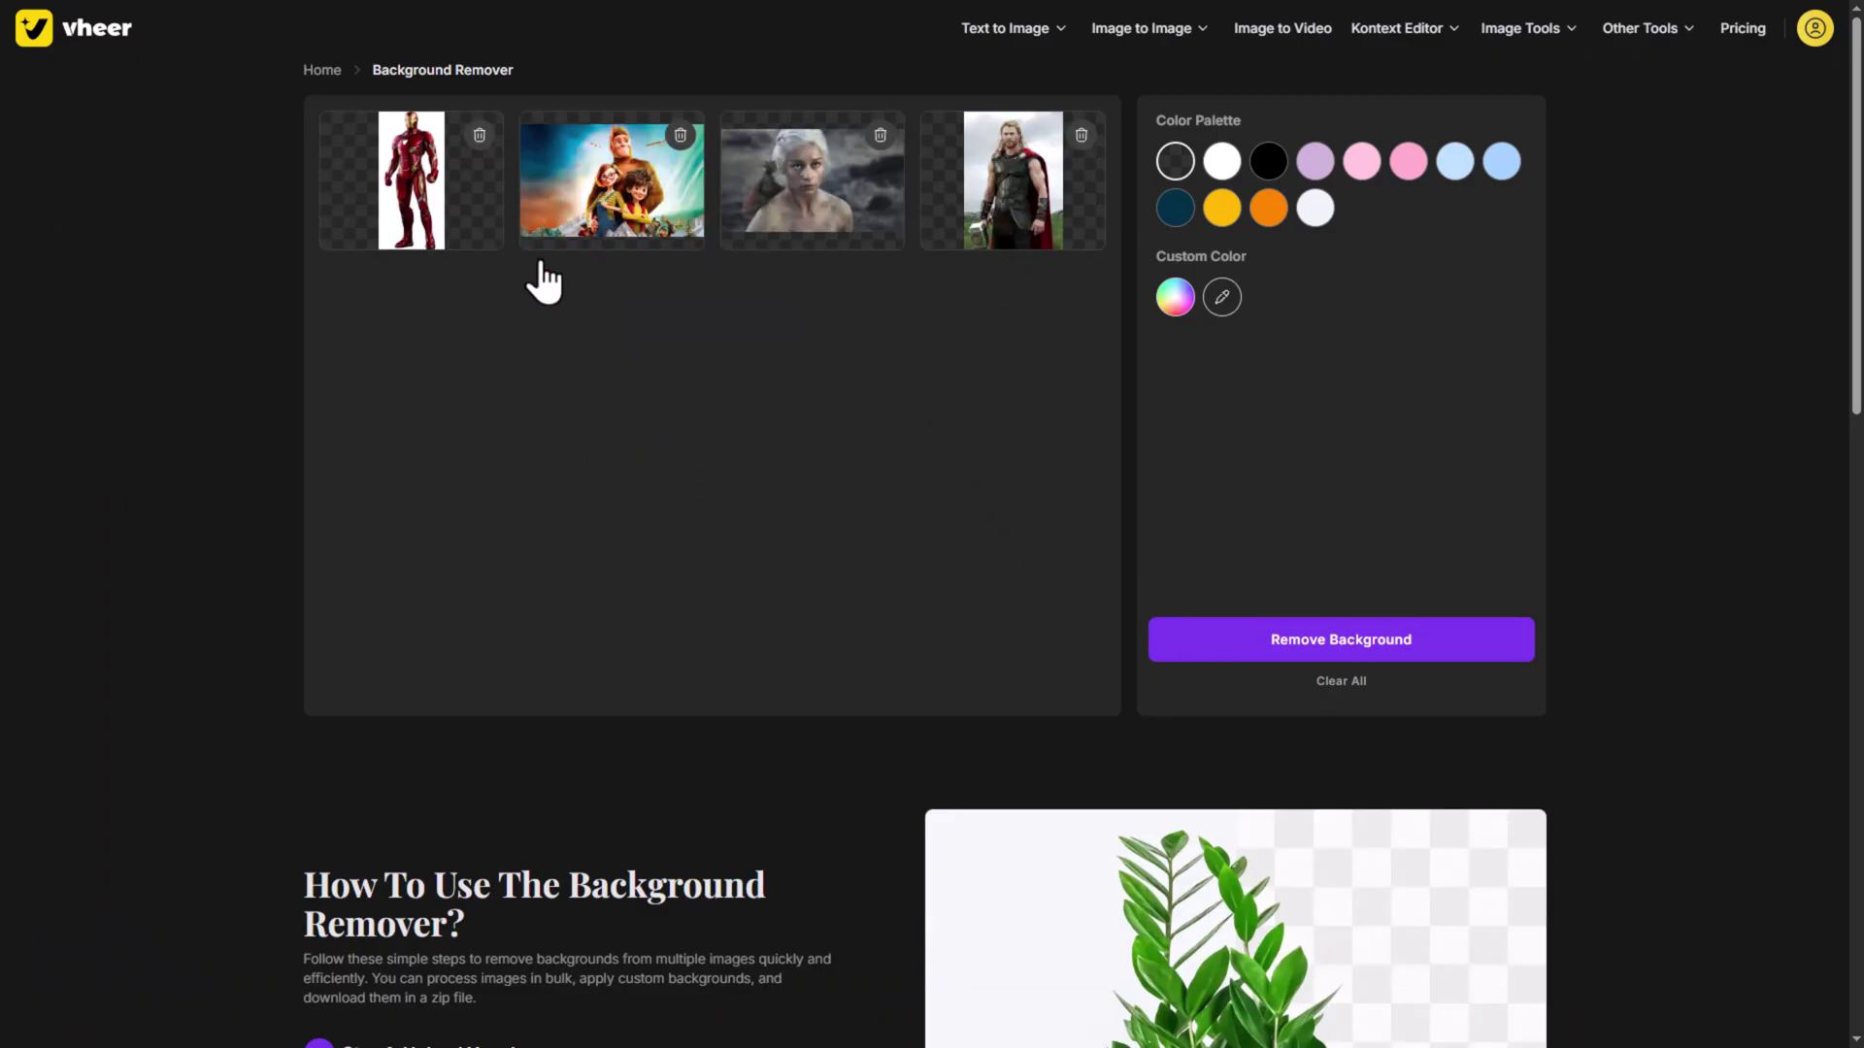
{"action": "left_click", "coordinate": [1284, 635]}
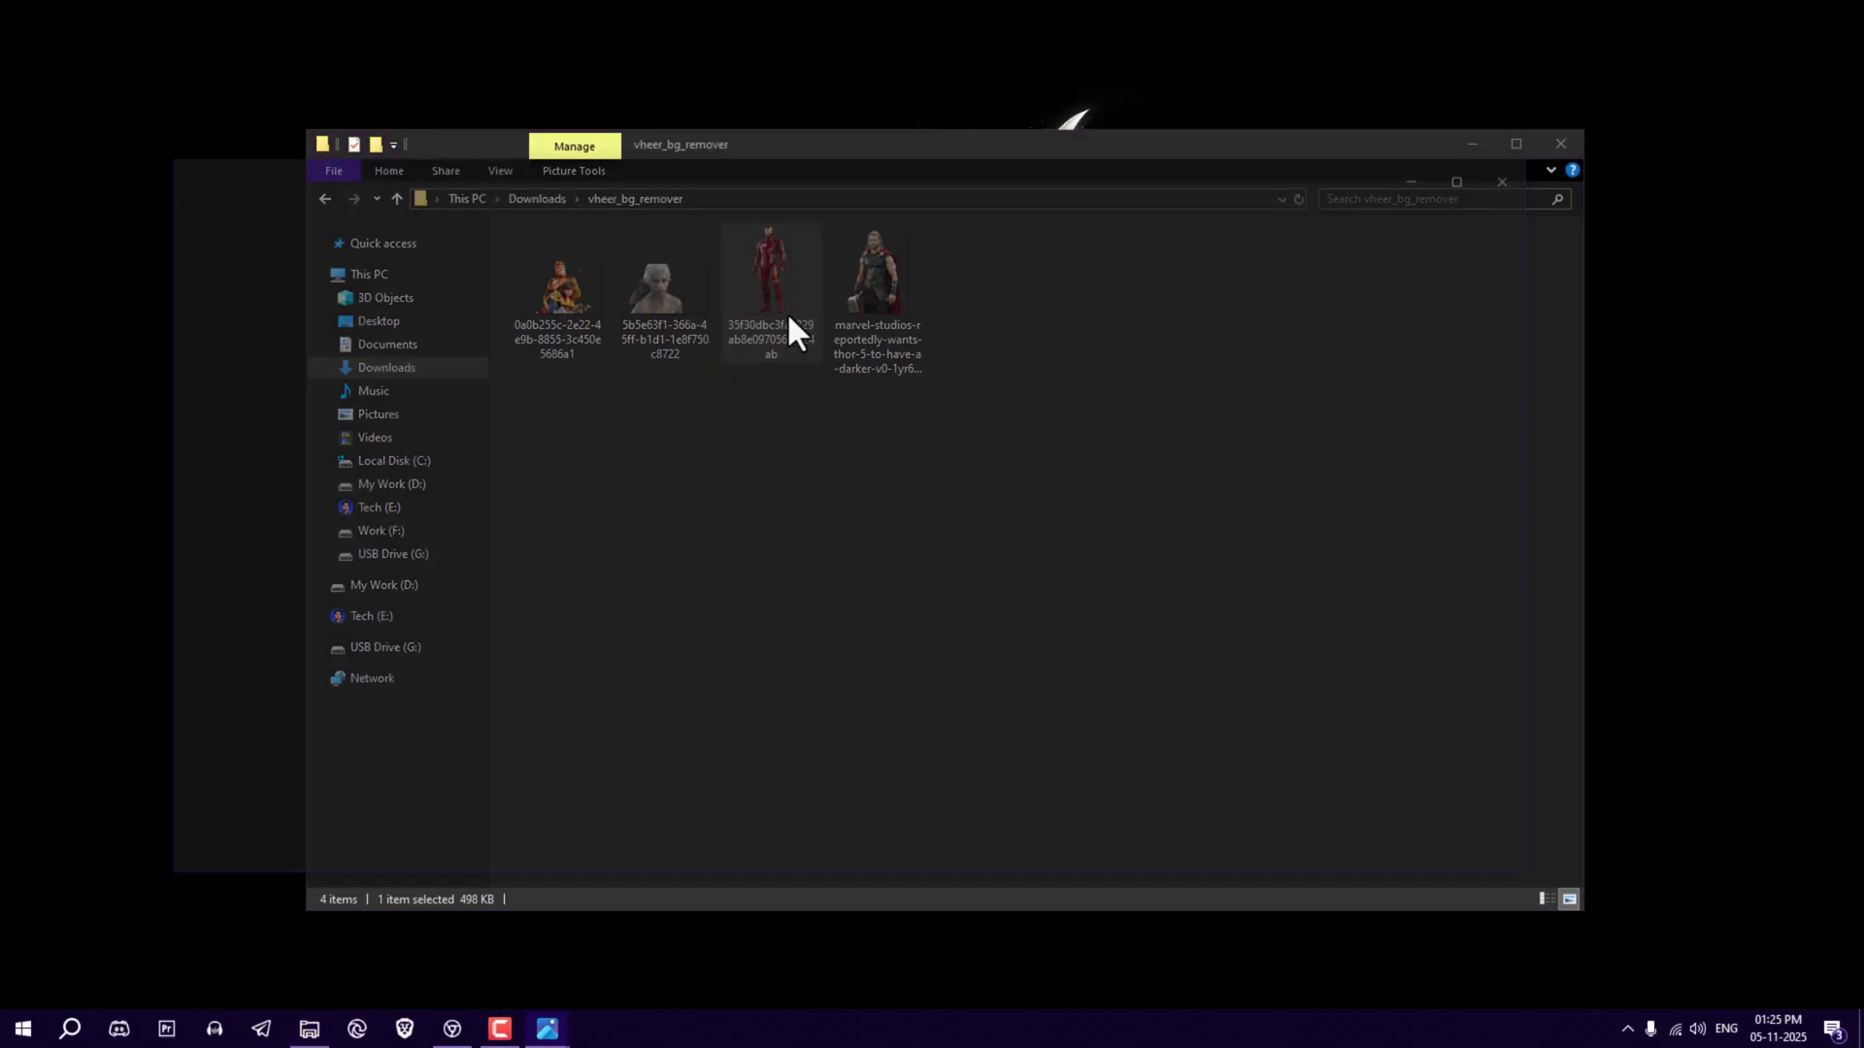
{"action": "double_click", "coordinate": [788, 314]}
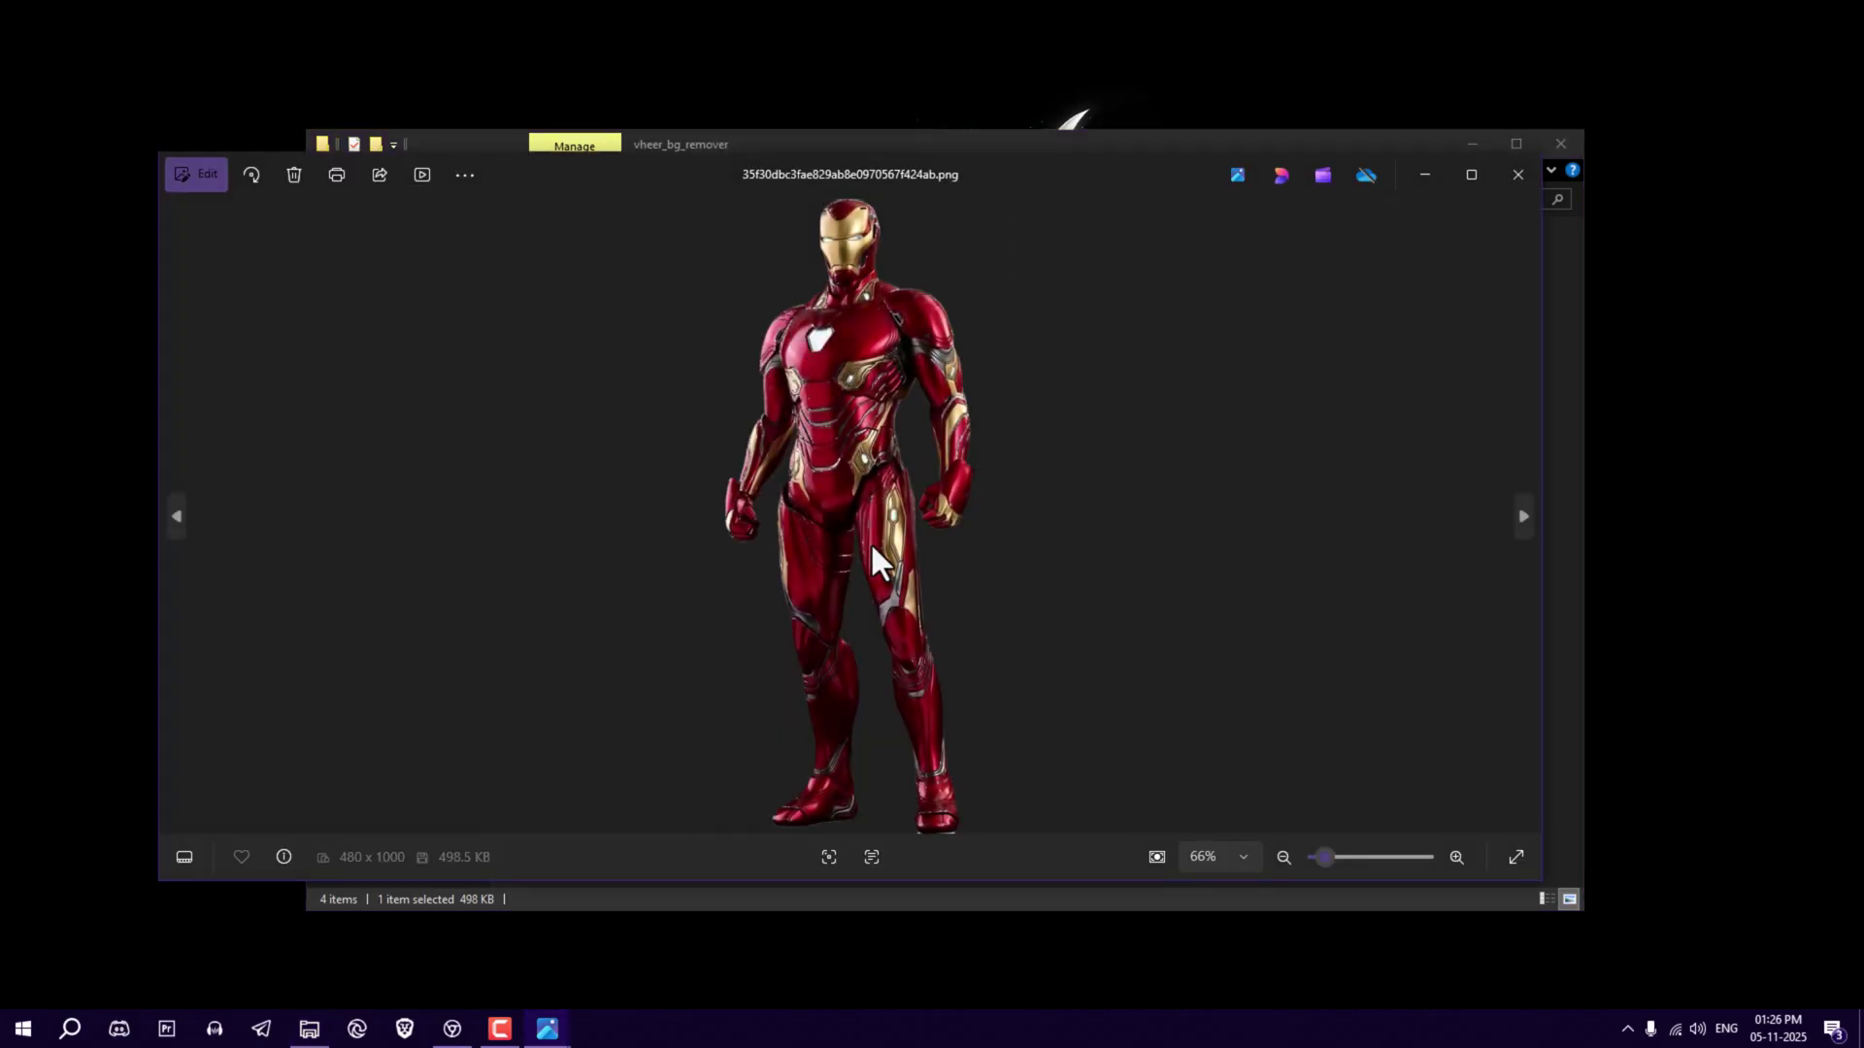
Step through the cutouts in Photos to the Thor PNG, then reopen Vheer's Text to Image
{"action": "key", "text": "Right"}
{"action": "key", "text": "Right"}
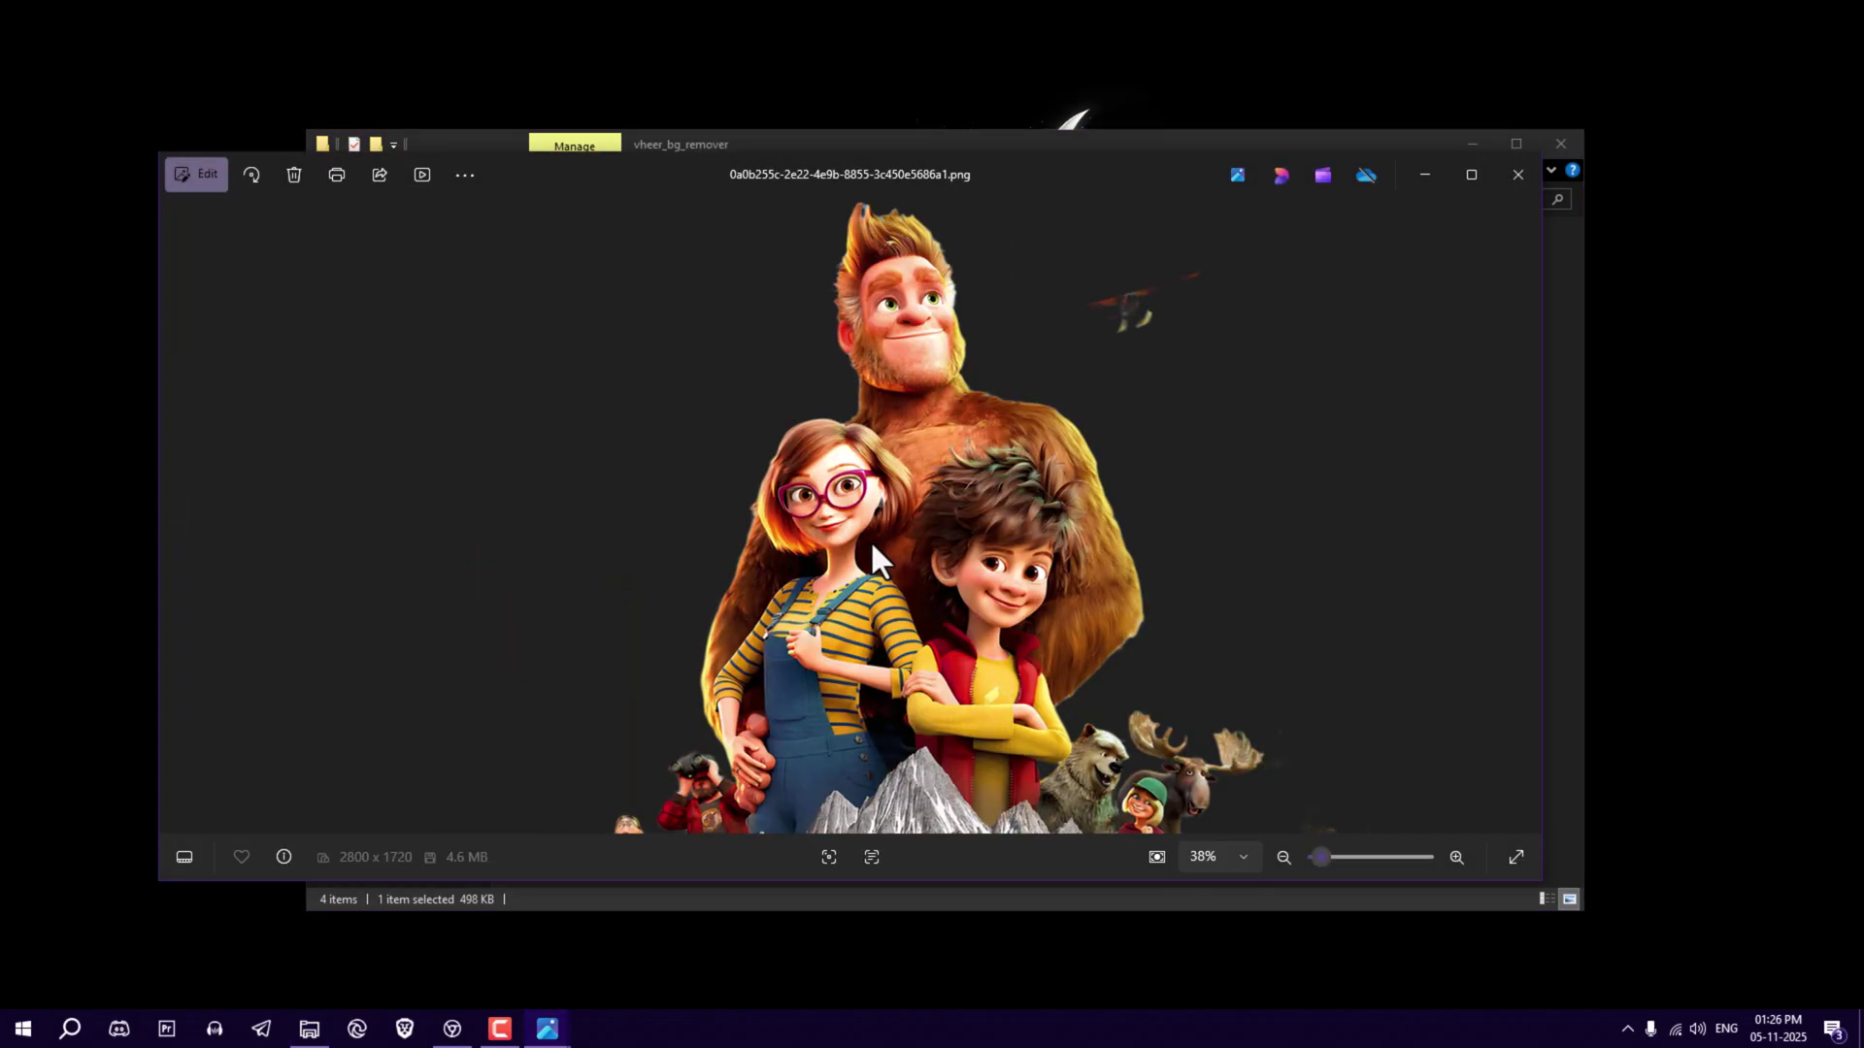
{"action": "key", "text": "Right"}
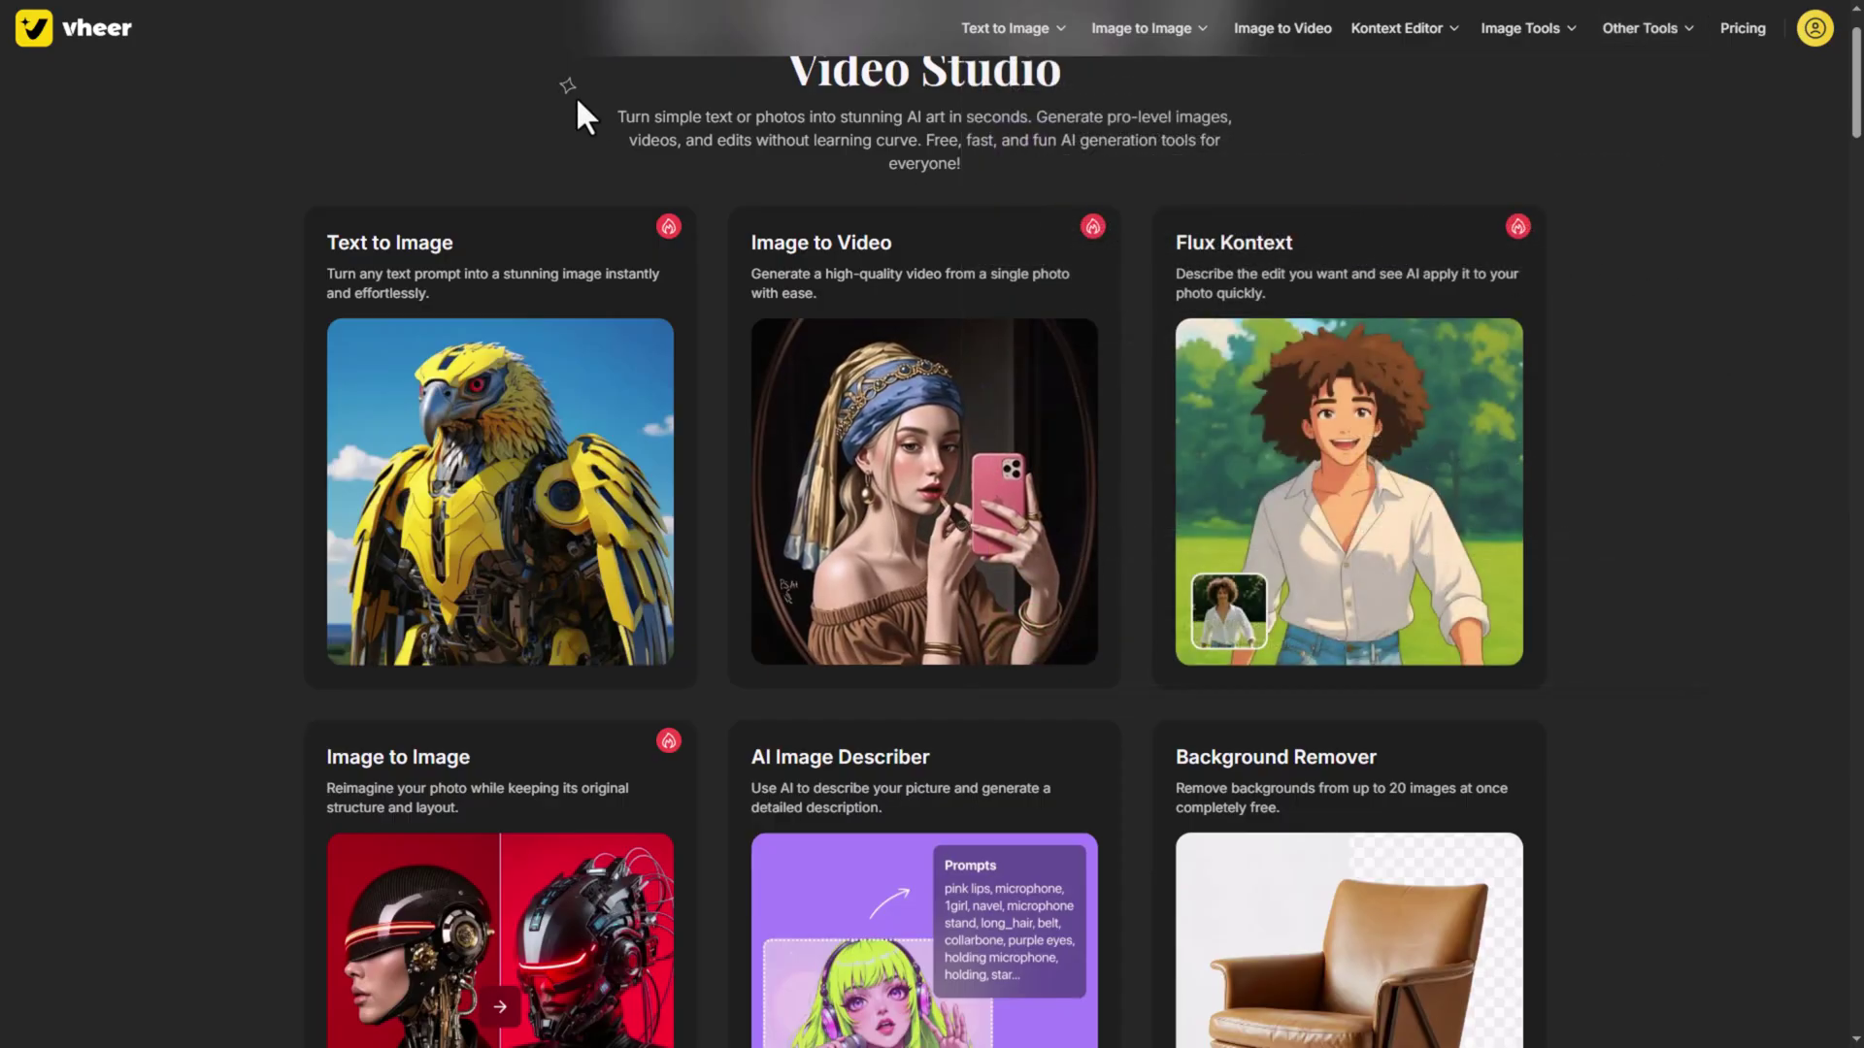
{"action": "mouse_move", "coordinate": [1005, 28]}
{"action": "left_click", "coordinate": [146, 141]}
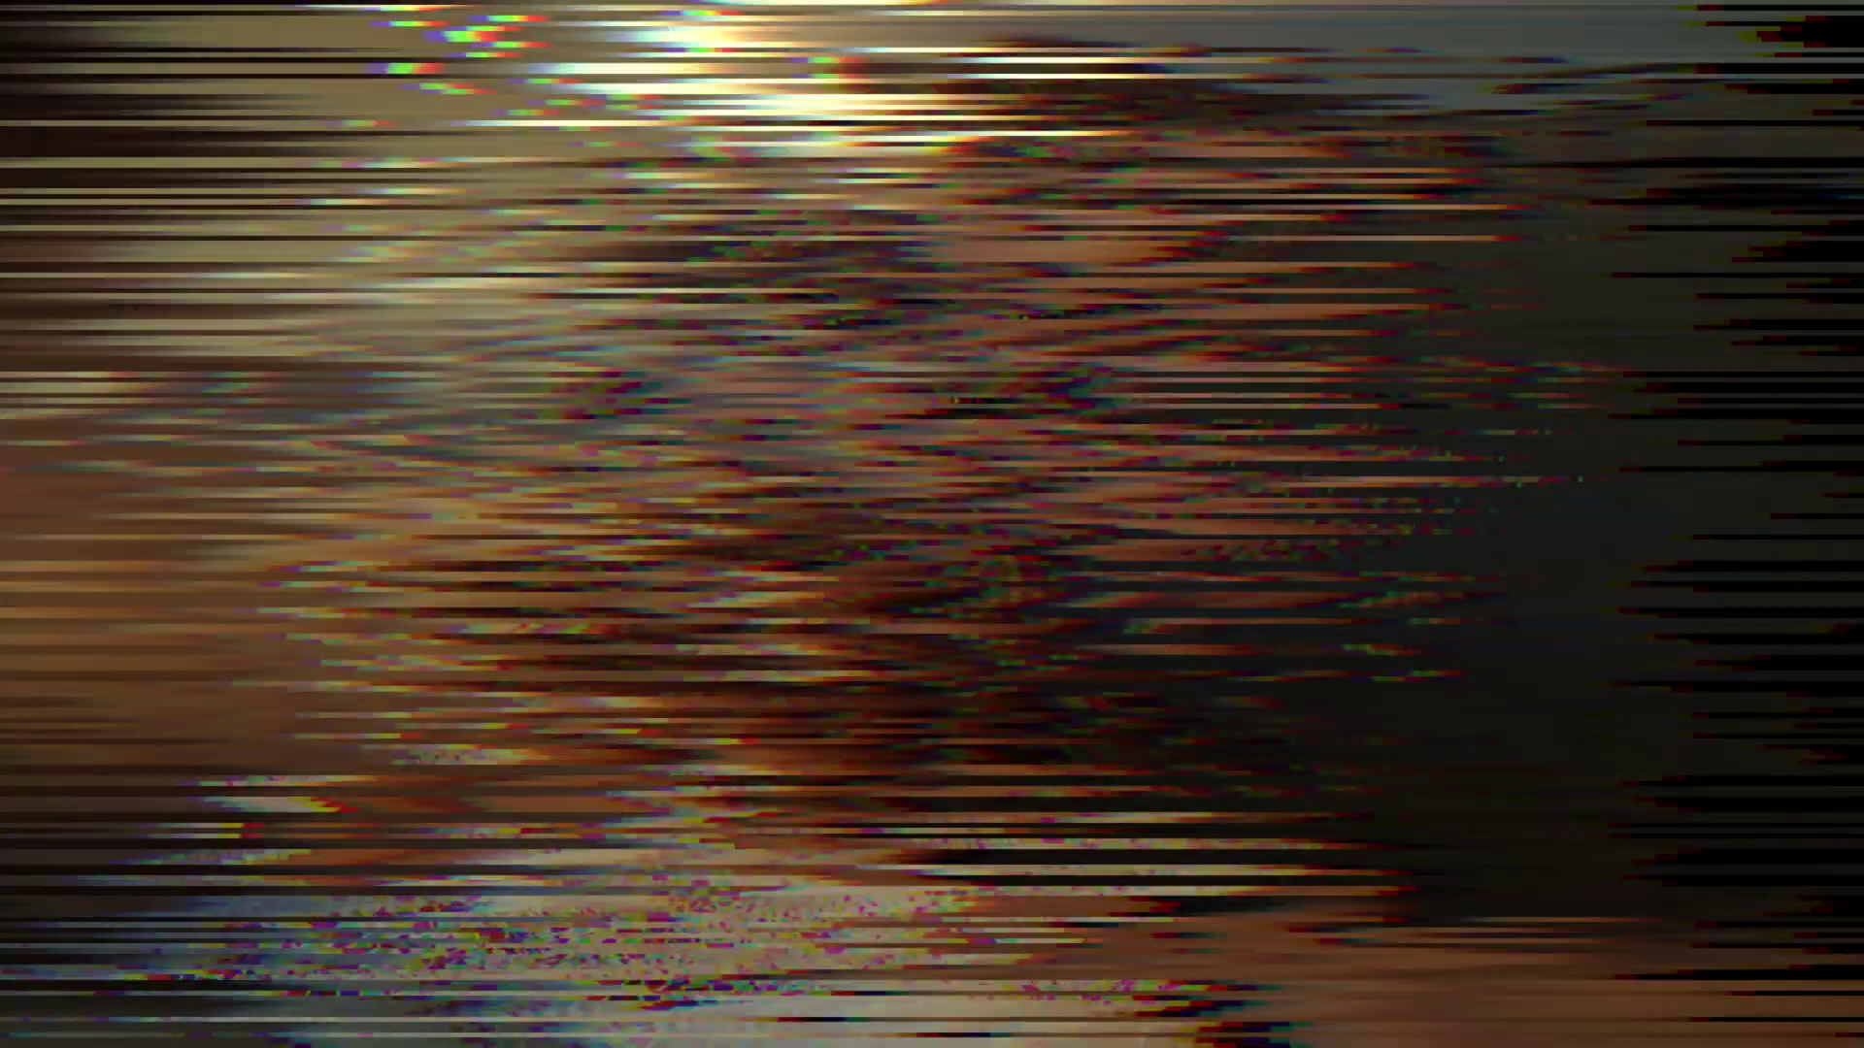